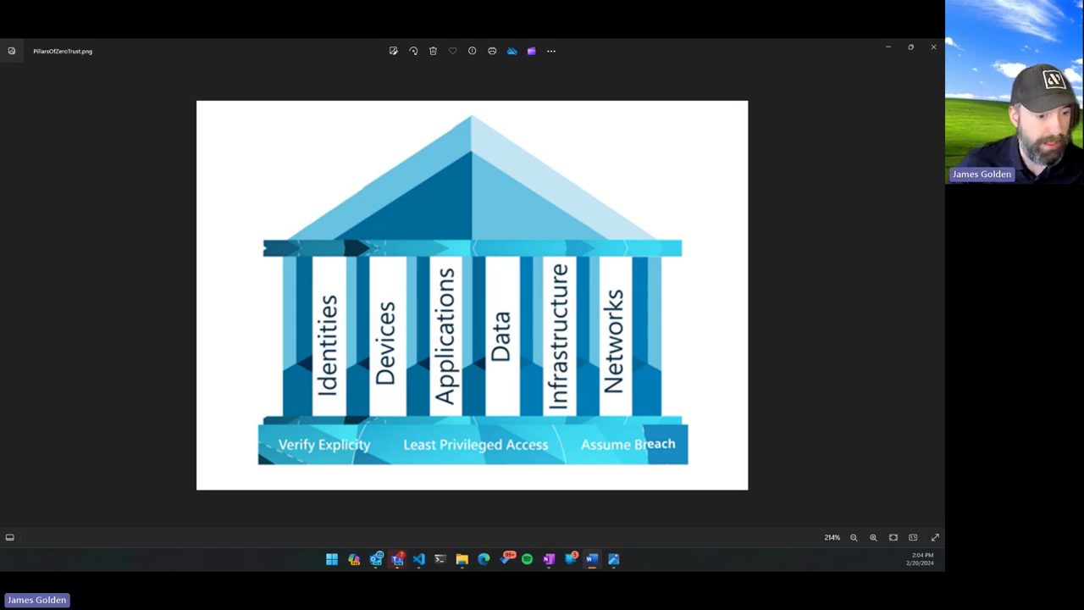
Advance the Photos viewer to the next image, Zero-Trust-Architecture_Editable-File.jpg.
{"action": "key", "text": "Right"}
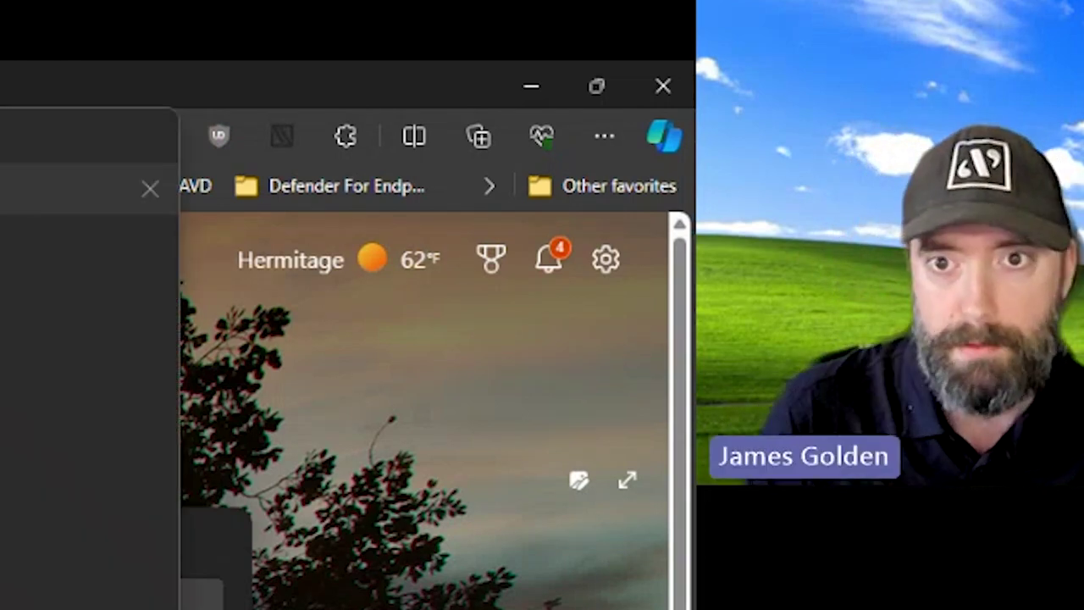
Dismiss the Edge address-bar suggestion list while loading the Azure PIM My roles page.
{"action": "key", "text": "Escape"}
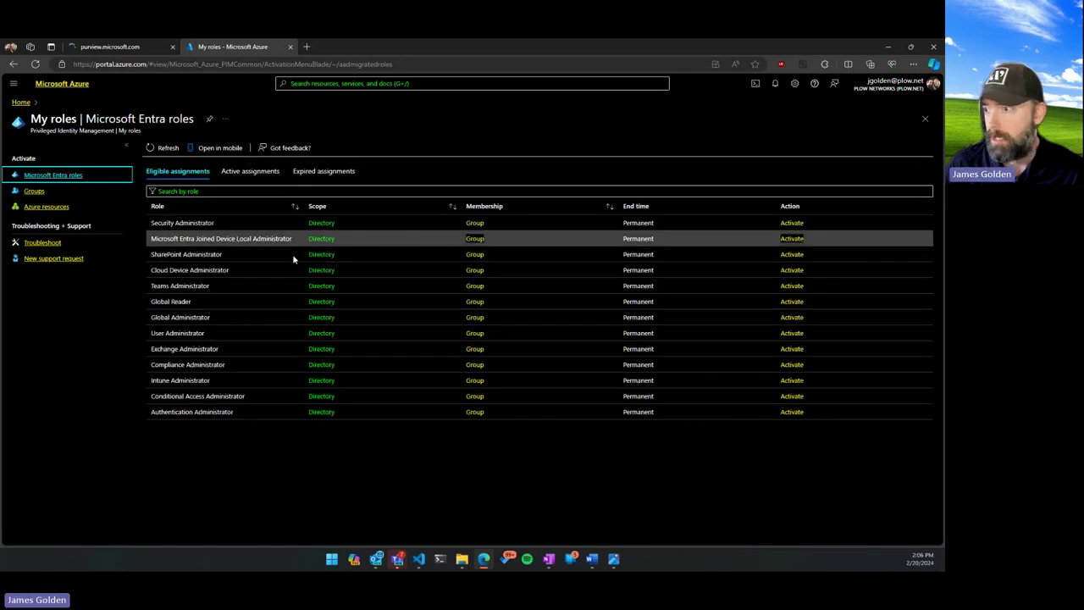
Confirm Global Administrator appears under Active assignments, then close the Azure roles tab.
{"action": "left_click", "coordinate": [252, 173]}
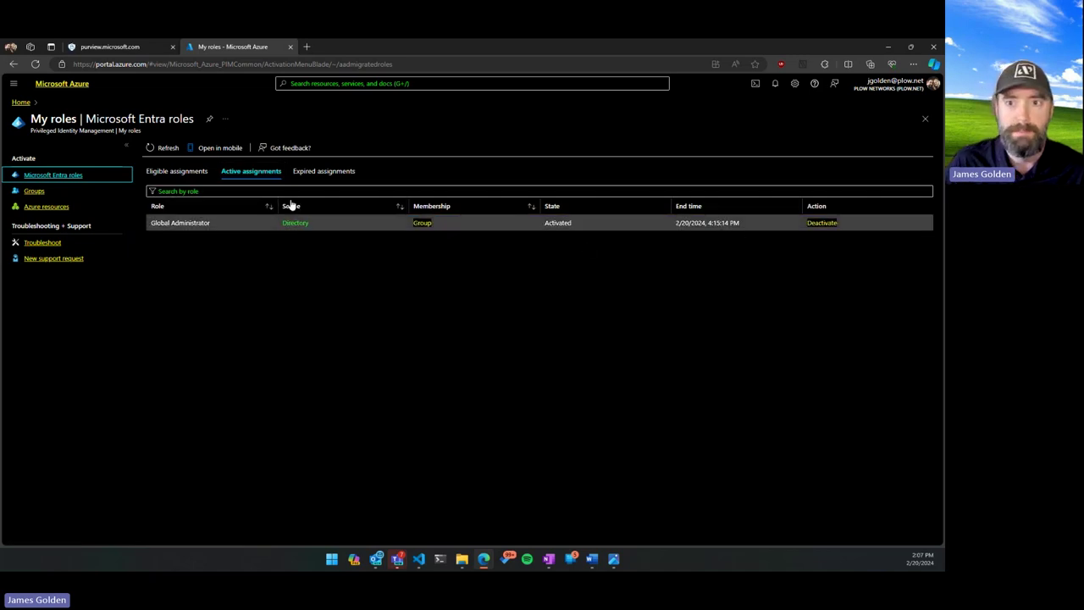
{"action": "key", "text": "ctrl+w"}
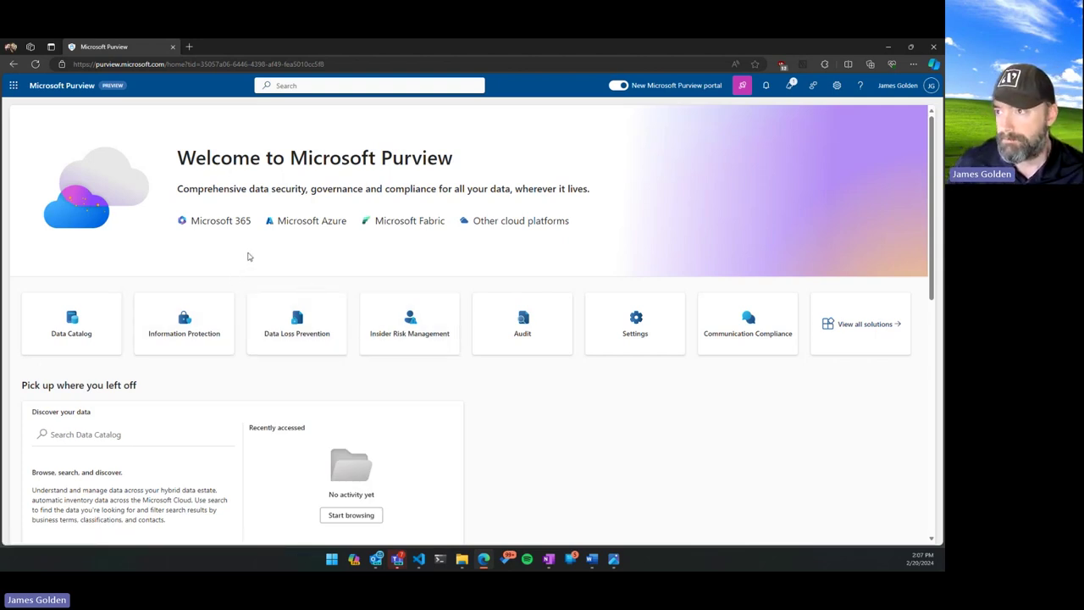
Open Information Protection's Labels list showing Internal Only, Sensitive - Encrypt and Watermark.
{"action": "left_click", "coordinate": [184, 324]}
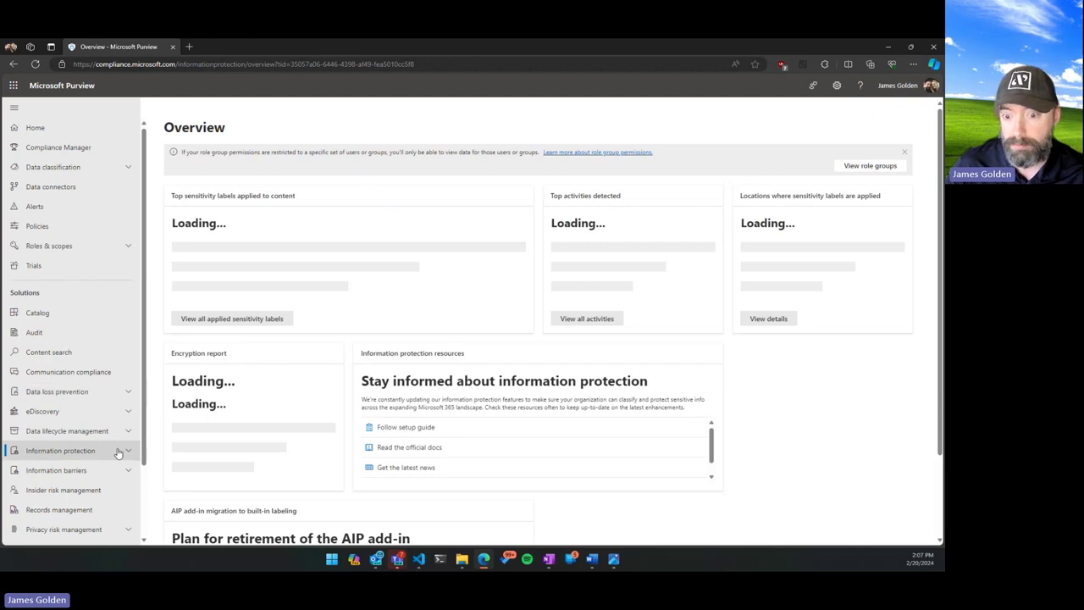
{"action": "left_click", "coordinate": [119, 452]}
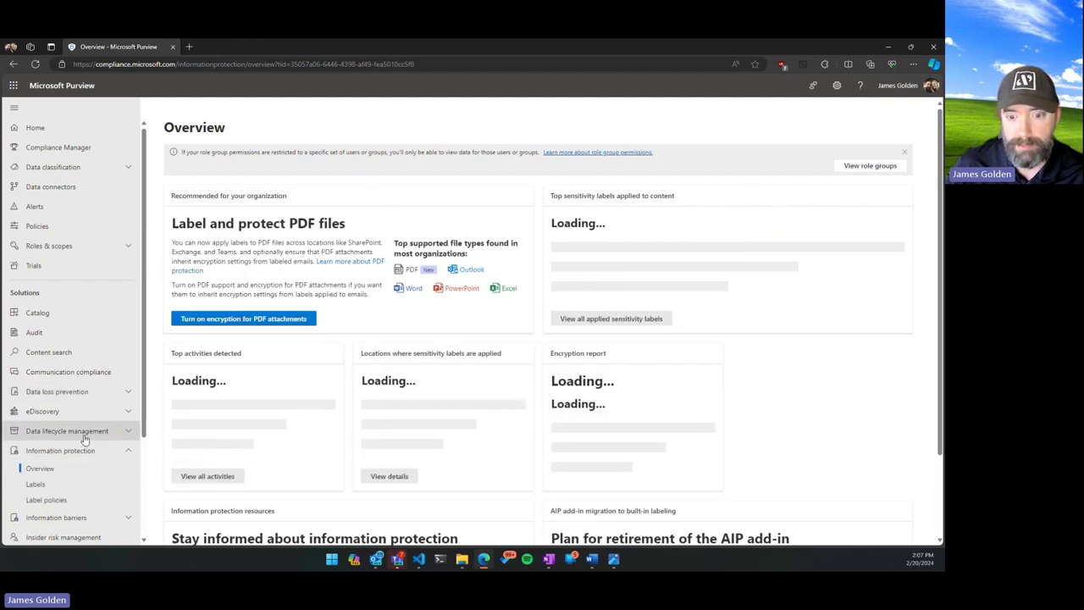
{"action": "scroll", "coordinate": [76, 407], "scroll_direction": "down", "scroll_amount": 3}
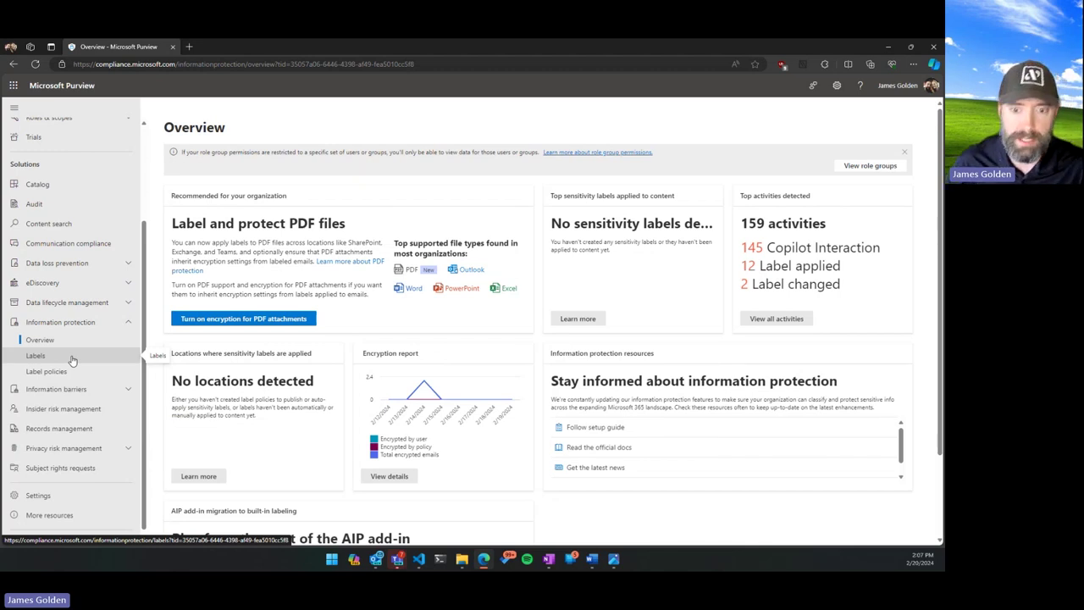
{"action": "left_click", "coordinate": [72, 359]}
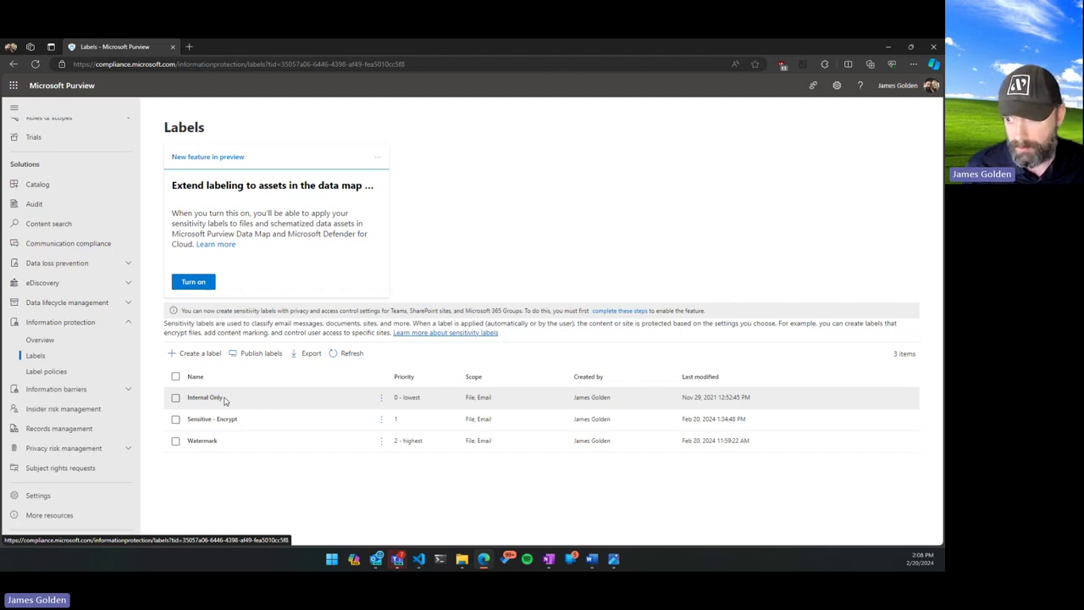
View the Internal Only label's details pane, then switch to Outlook.
{"action": "left_click", "coordinate": [224, 400]}
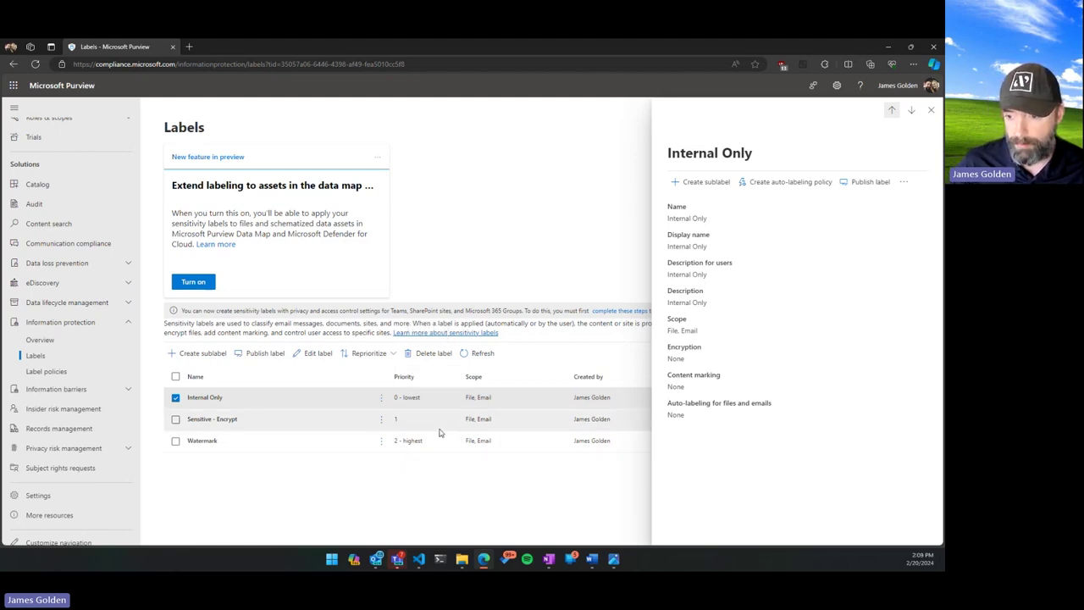
{"action": "left_click", "coordinate": [378, 564]}
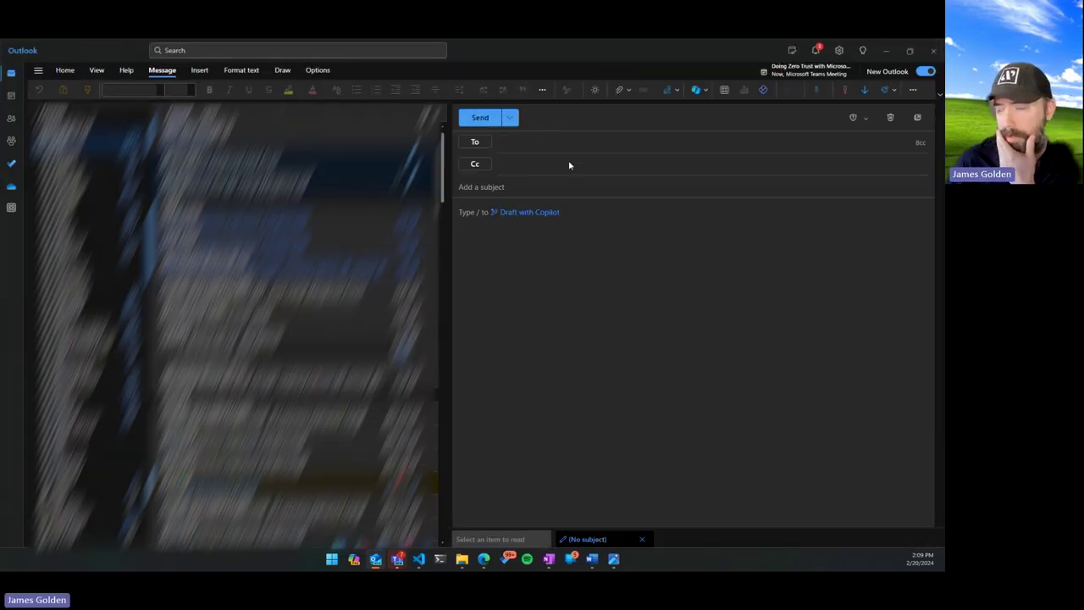
Apply the Internal Only sensitivity label to the new Outlook email draft.
{"action": "left_click", "coordinate": [895, 90]}
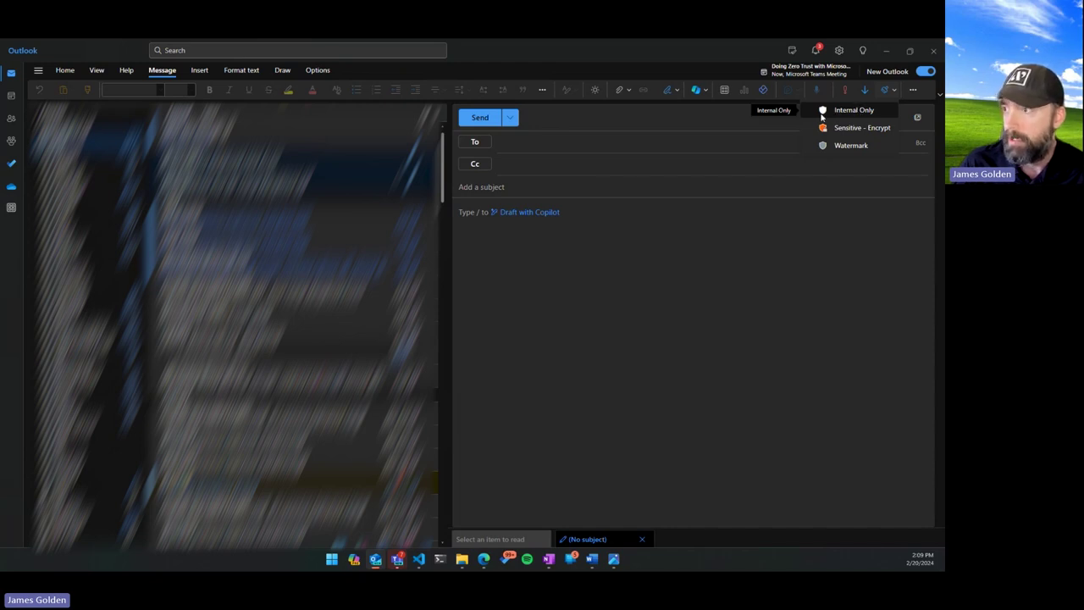
{"action": "left_click", "coordinate": [858, 110]}
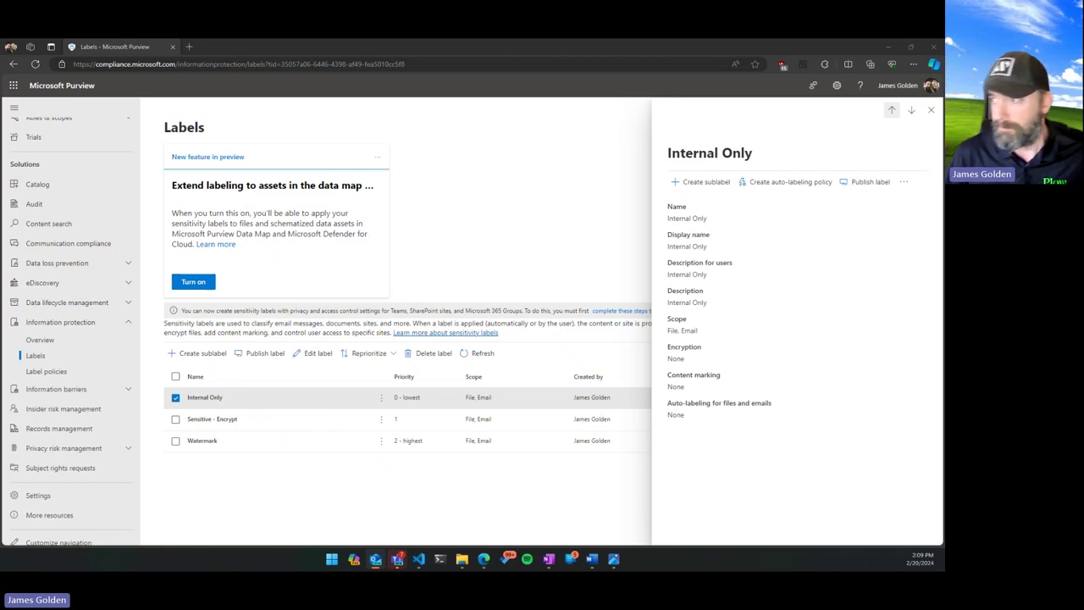
Open the Internal Only label in the Edit sensitivity label wizard.
{"action": "left_click", "coordinate": [931, 111]}
{"action": "left_click", "coordinate": [381, 398]}
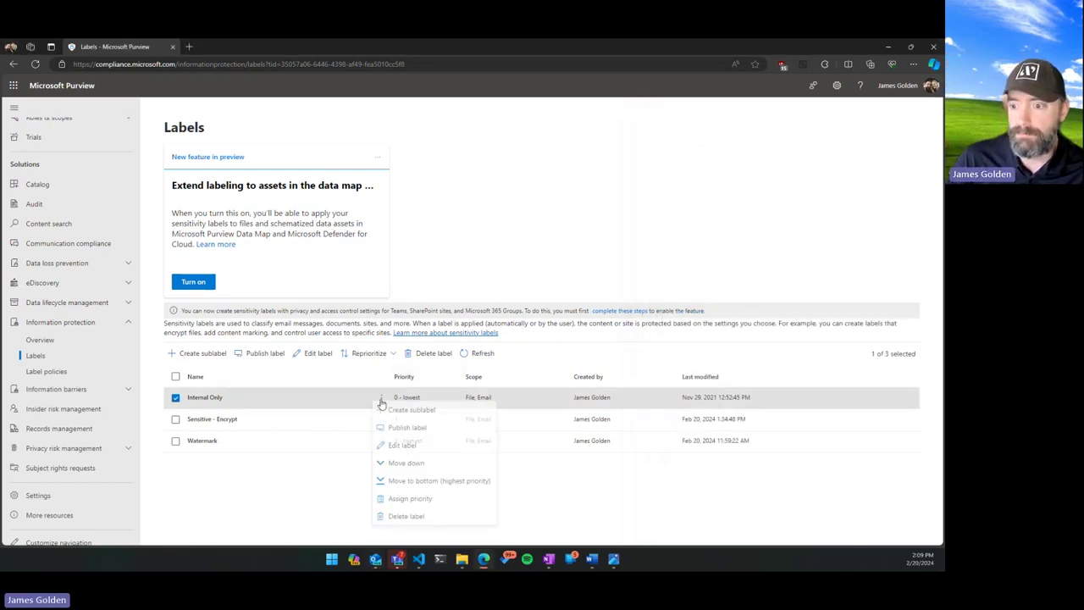
{"action": "left_click", "coordinate": [402, 449]}
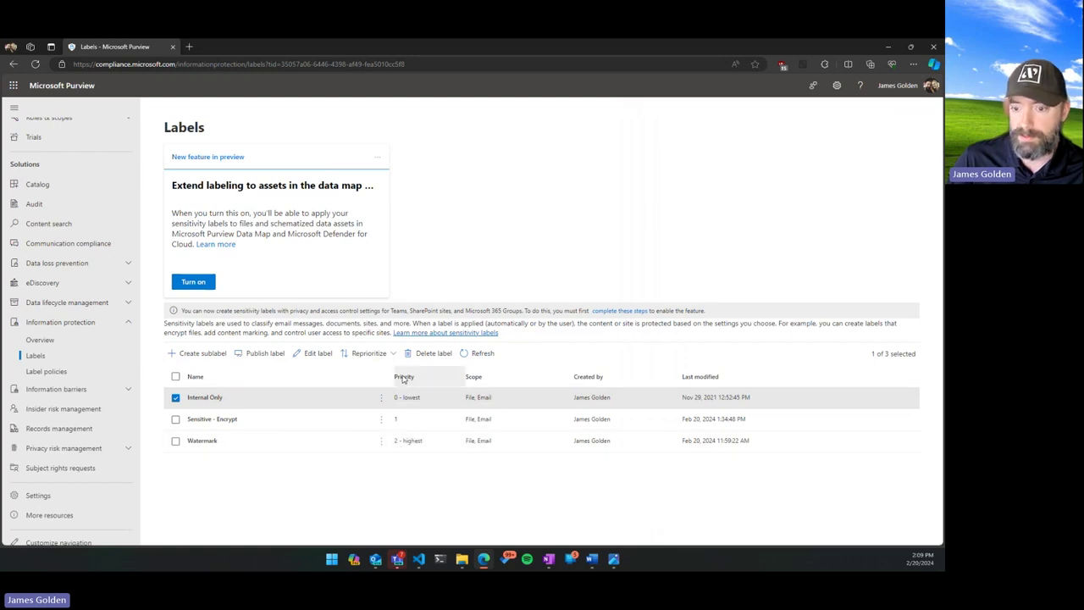
{"action": "left_click", "coordinate": [277, 404]}
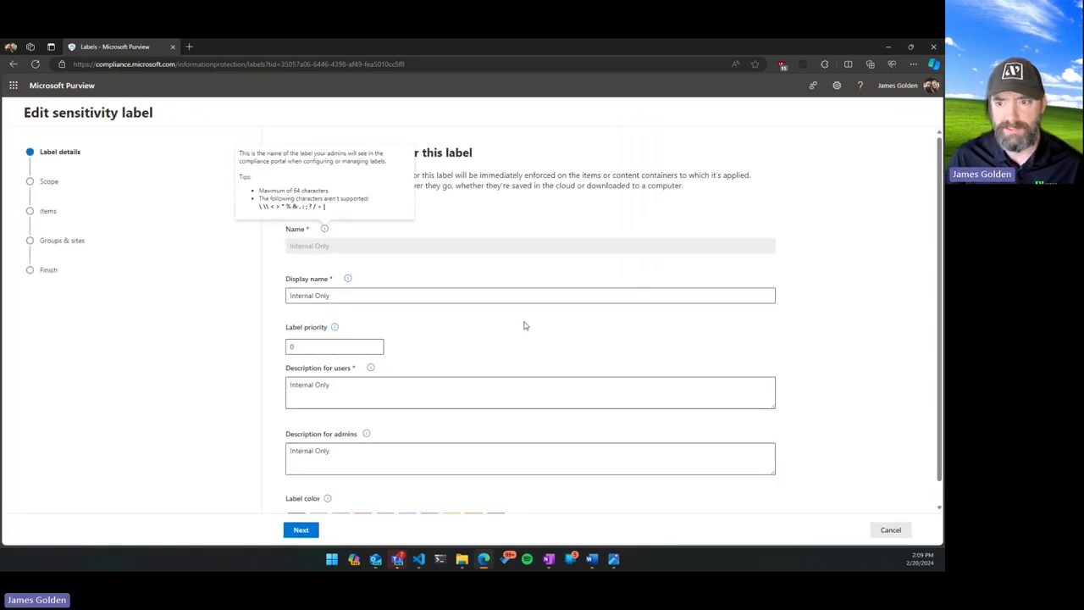
{"action": "left_click", "coordinate": [308, 190]}
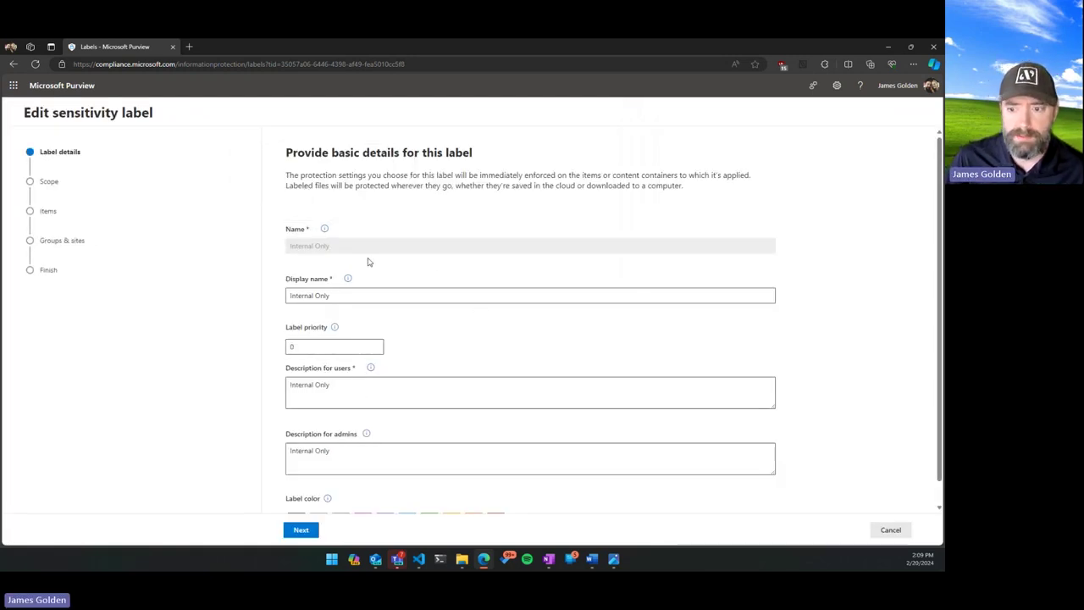
Keep the label scoped to Files and Emails and proceed to item protection settings.
{"action": "scroll", "coordinate": [367, 260], "scroll_direction": "down", "scroll_amount": 1}
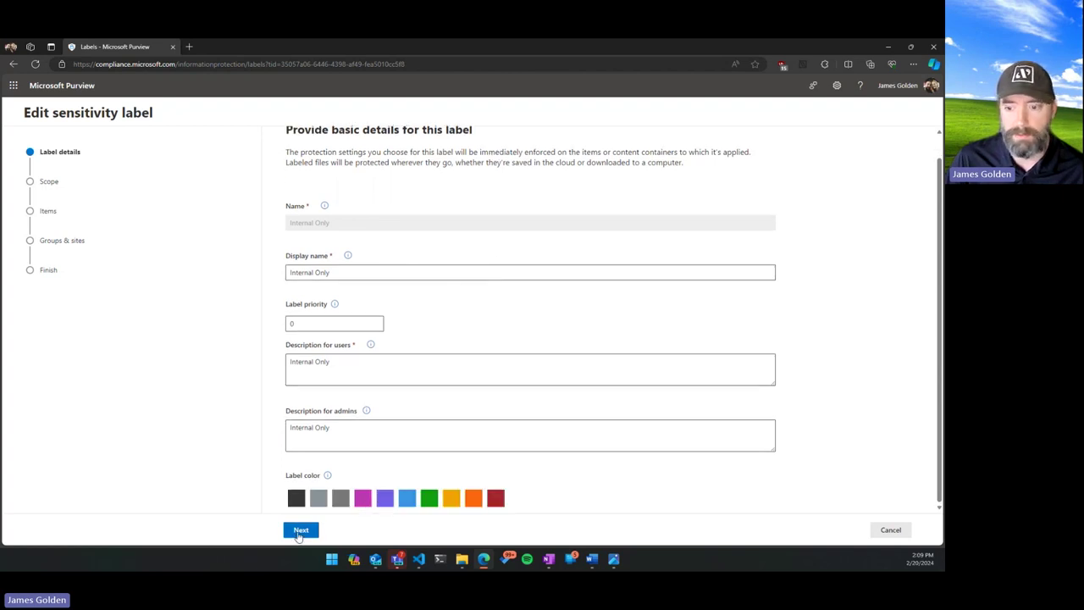
{"action": "left_click", "coordinate": [302, 529]}
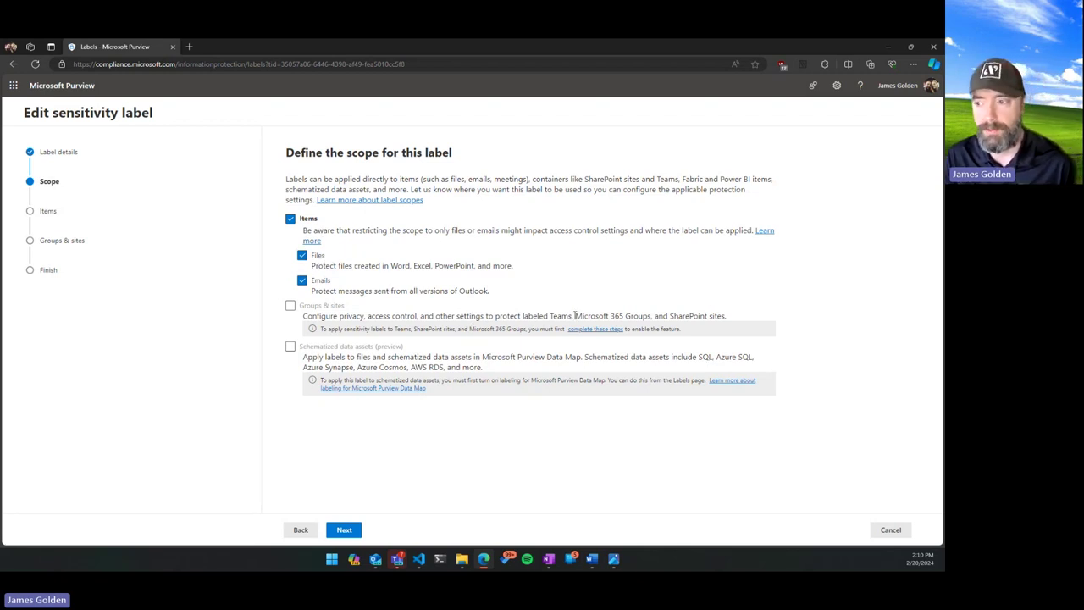
{"action": "left_click", "coordinate": [344, 528]}
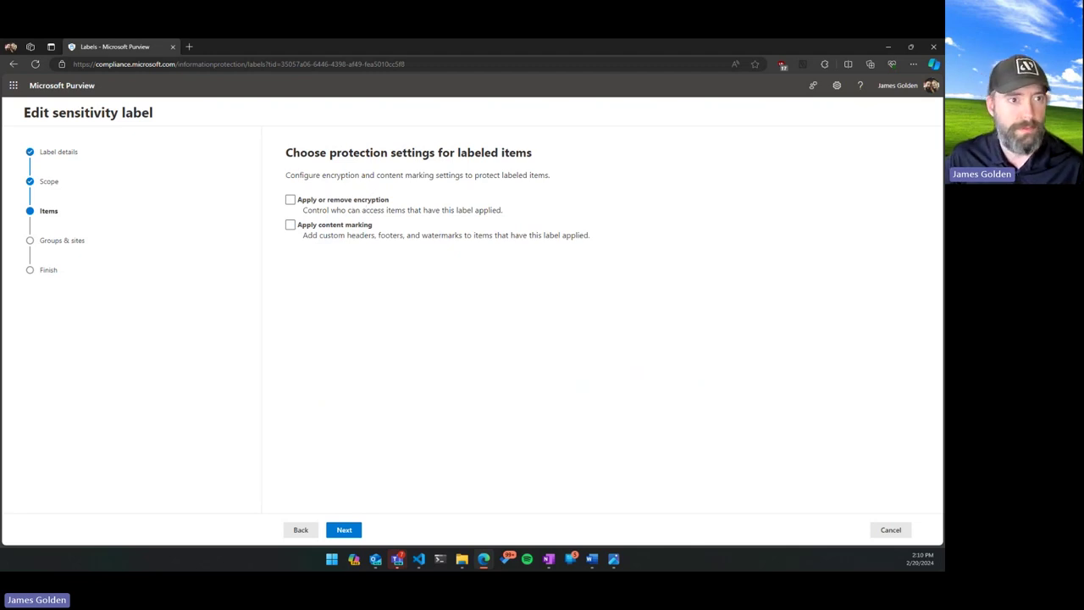
{"action": "key", "text": "alt+Tab"}
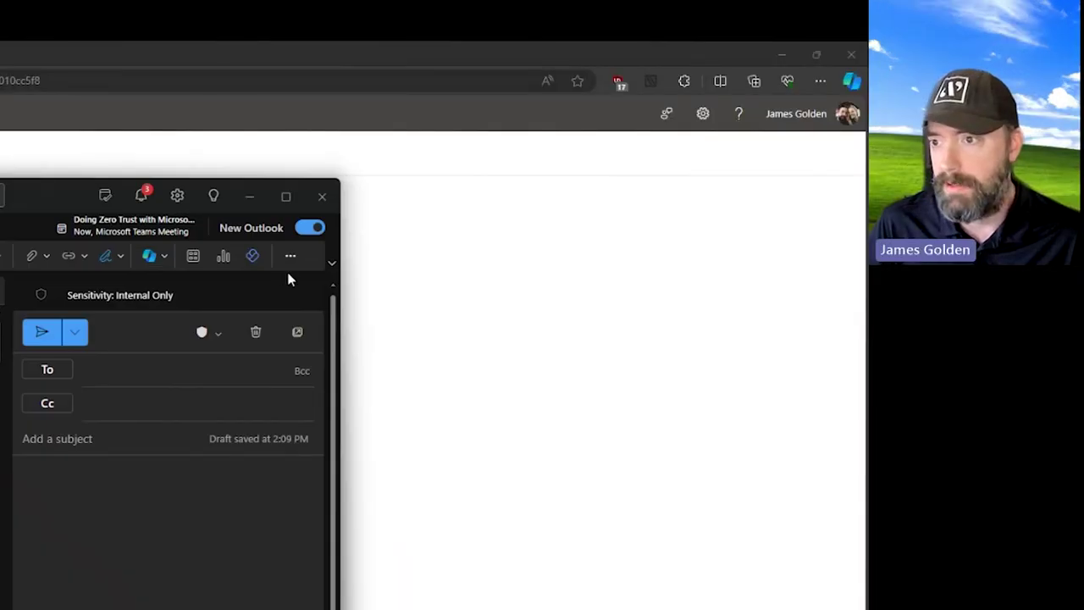
{"action": "left_click", "coordinate": [284, 201]}
{"action": "left_click", "coordinate": [753, 95]}
{"action": "left_click", "coordinate": [728, 166]}
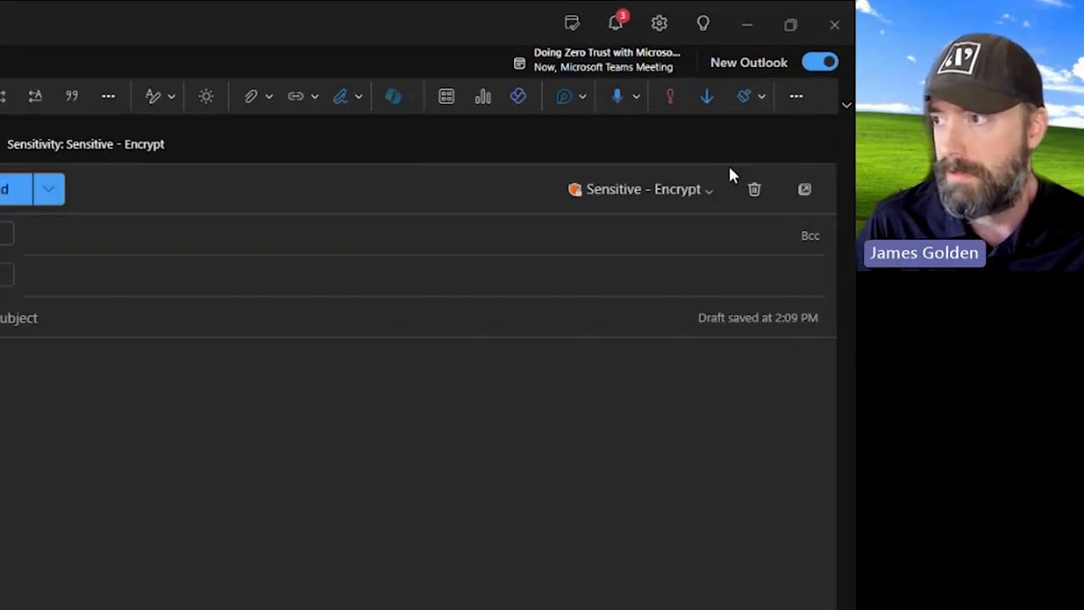
{"action": "key", "text": "alt+Tab"}
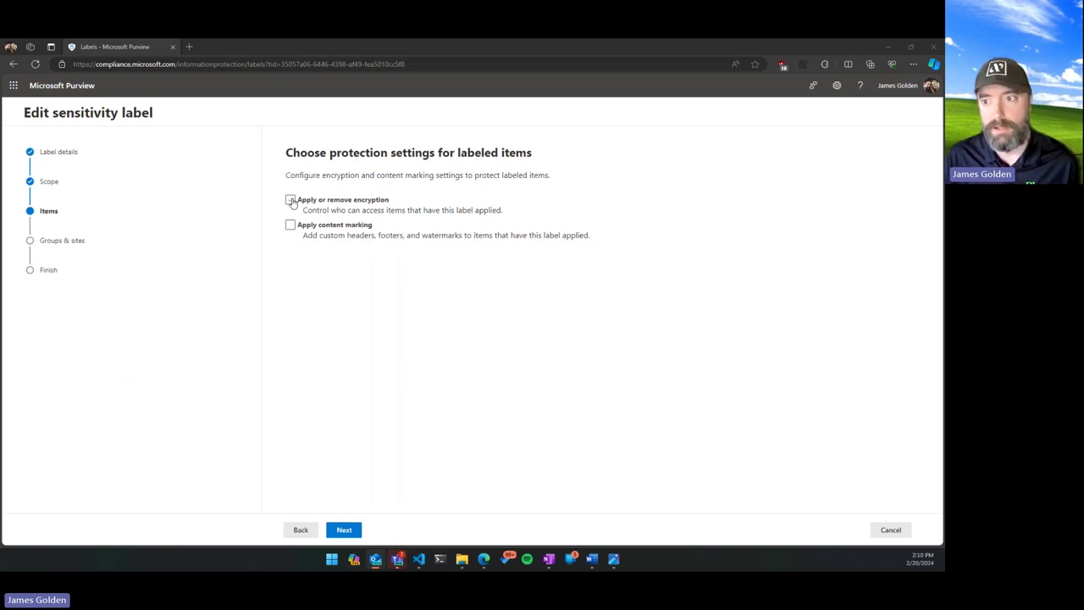
{"action": "left_click", "coordinate": [290, 200]}
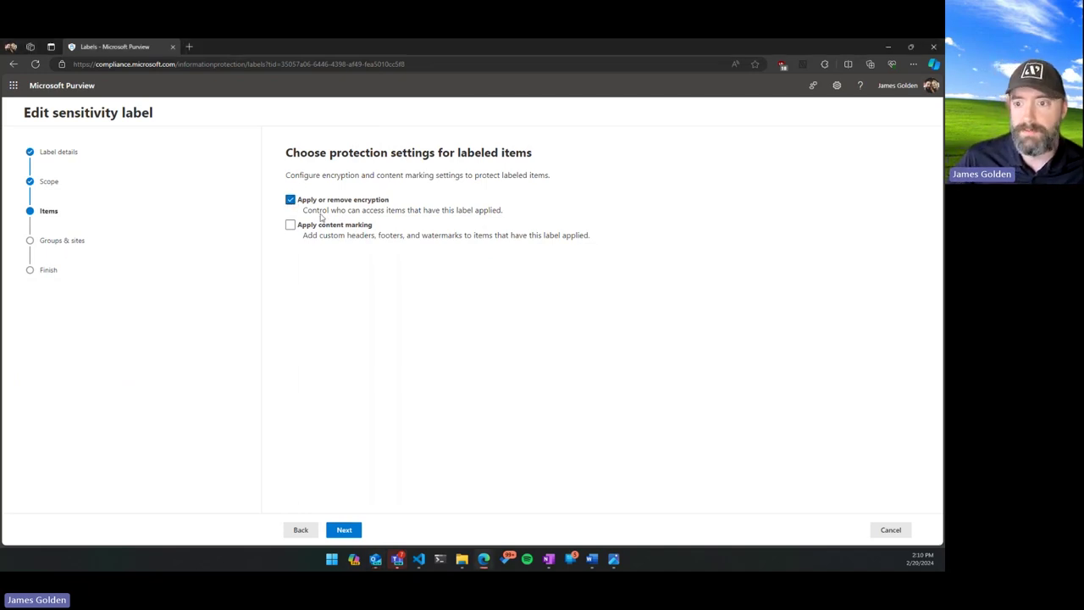
{"action": "left_click", "coordinate": [291, 201]}
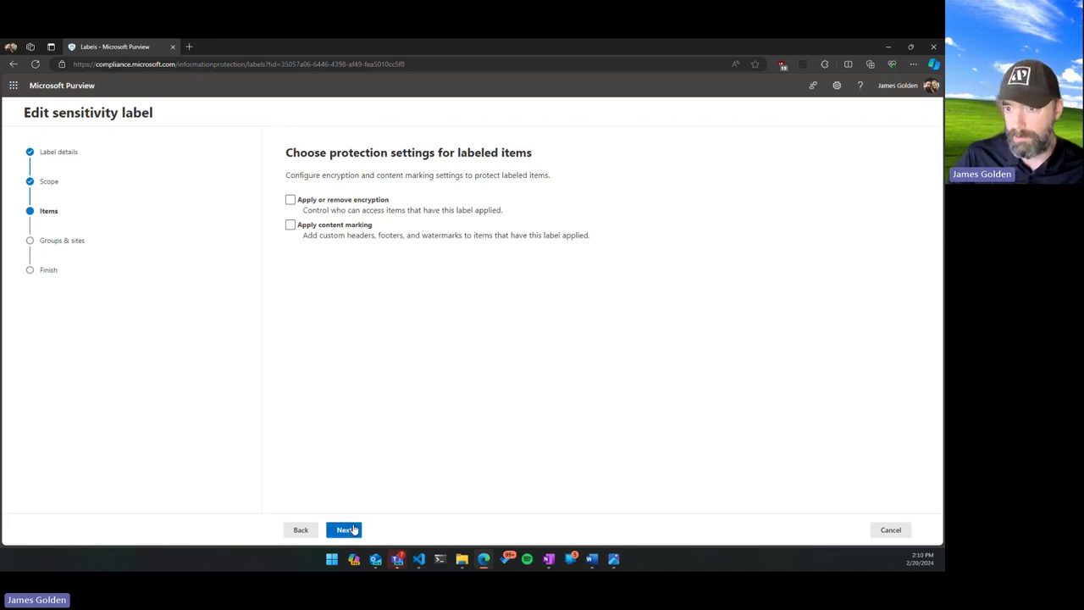
Pass the Auto-labeling step with auto-labeling left off, continuing to Groups & sites.
{"action": "left_click", "coordinate": [347, 529]}
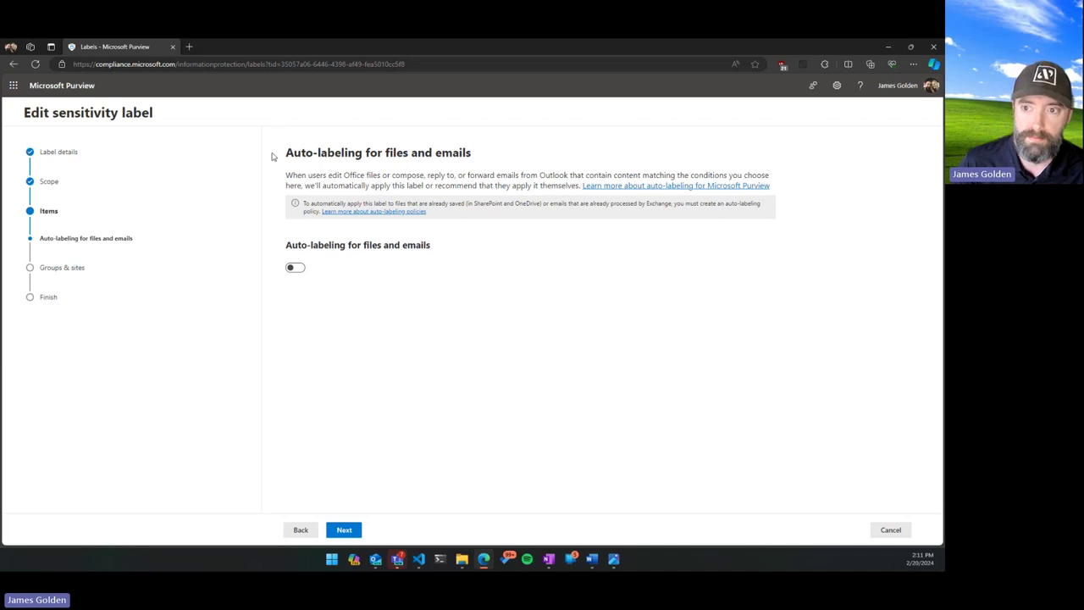
{"action": "left_click_drag", "start_coordinate": [286, 153], "coordinate": [362, 158]}
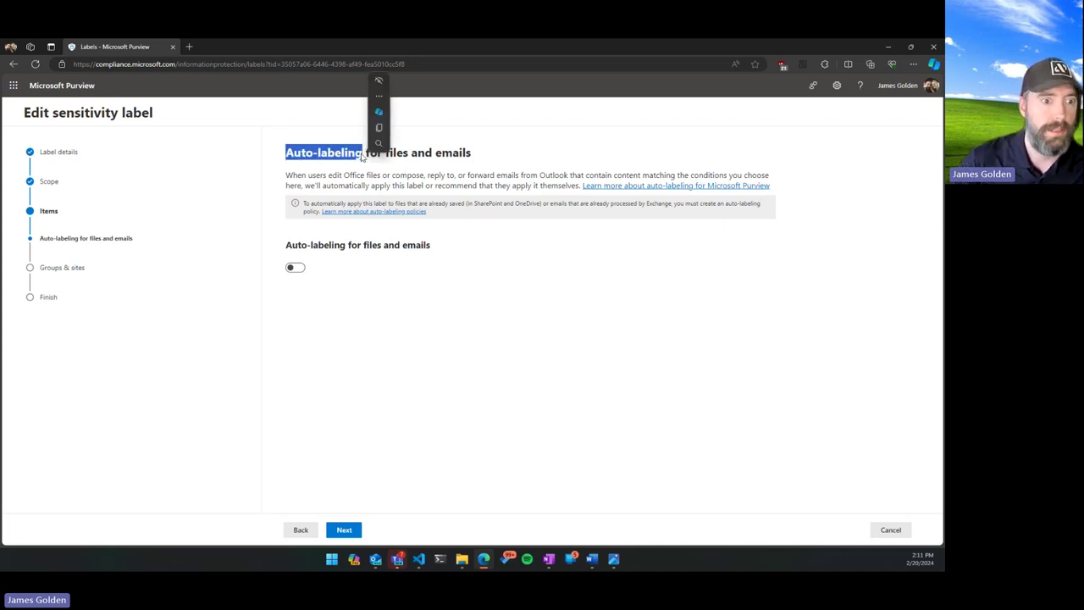
{"action": "left_click", "coordinate": [361, 156]}
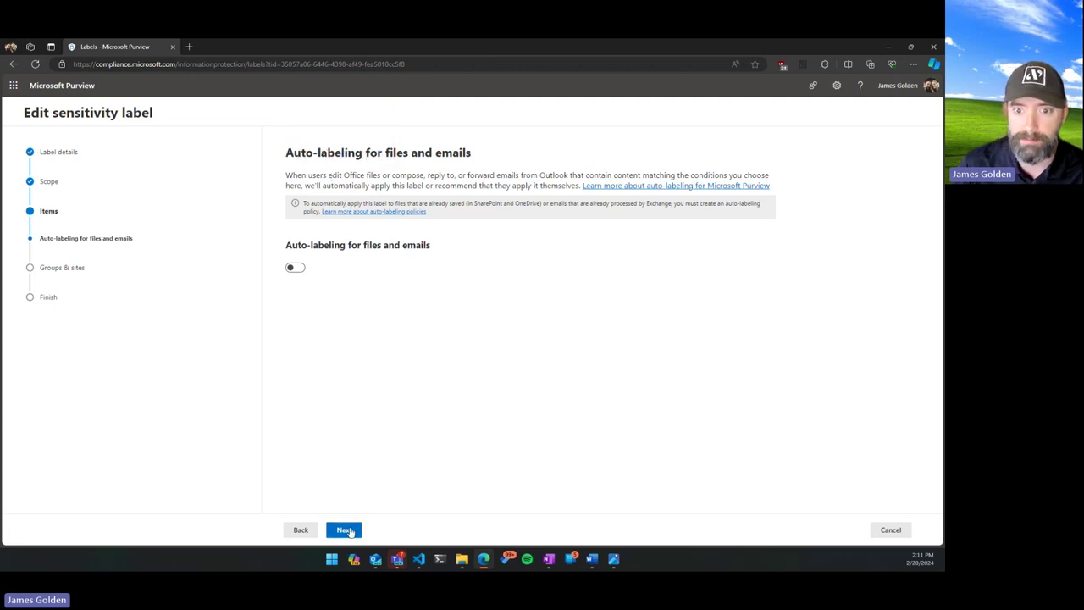
{"action": "left_click", "coordinate": [351, 530]}
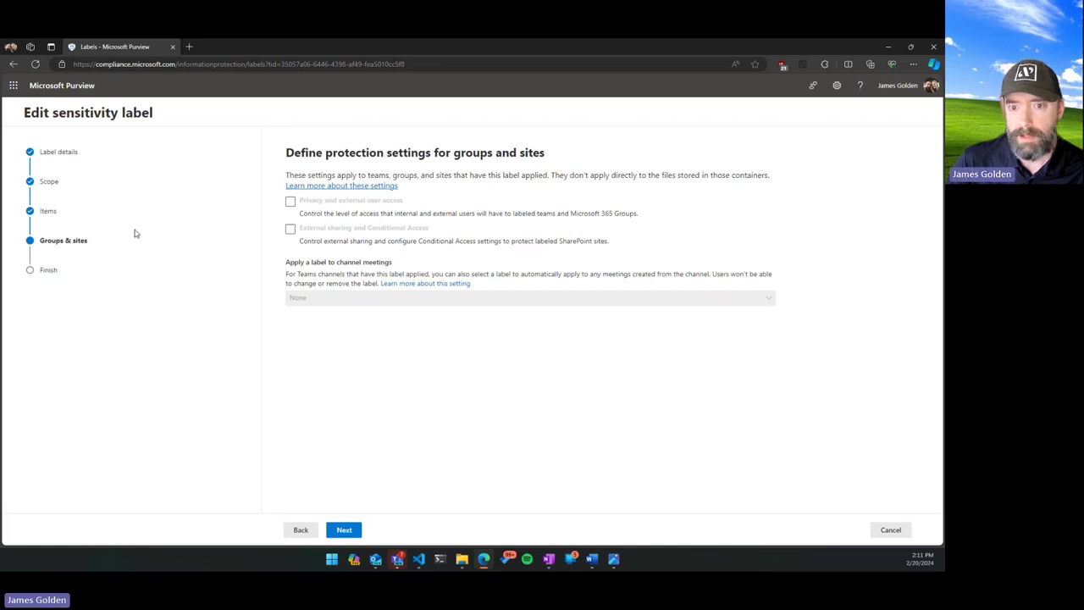
Review and save the Internal Only label, then close the 'Label updated' confirmation.
{"action": "left_click", "coordinate": [345, 530]}
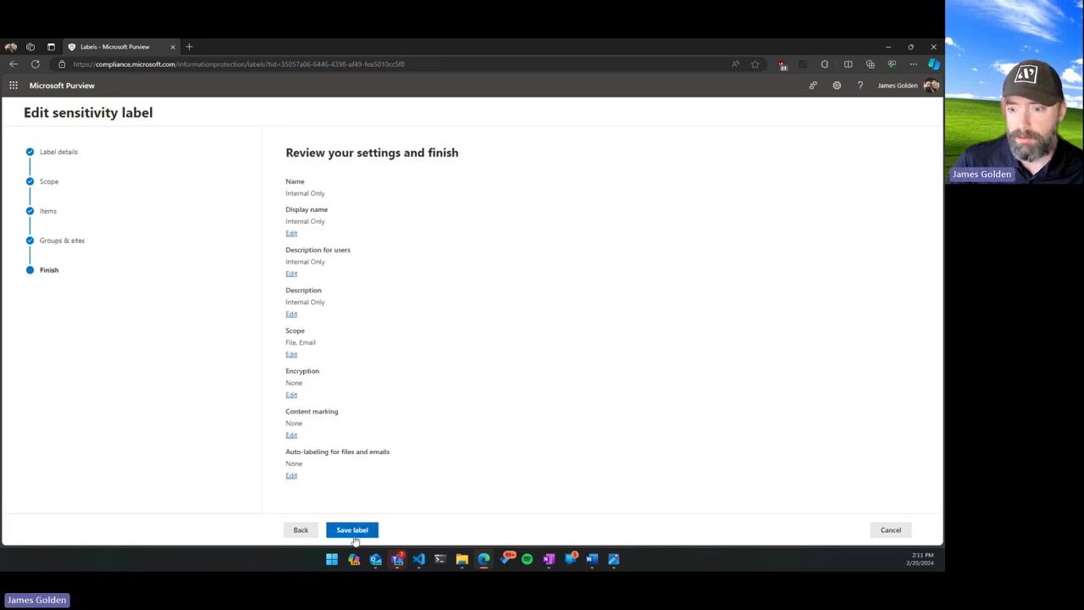
{"action": "left_click", "coordinate": [358, 531]}
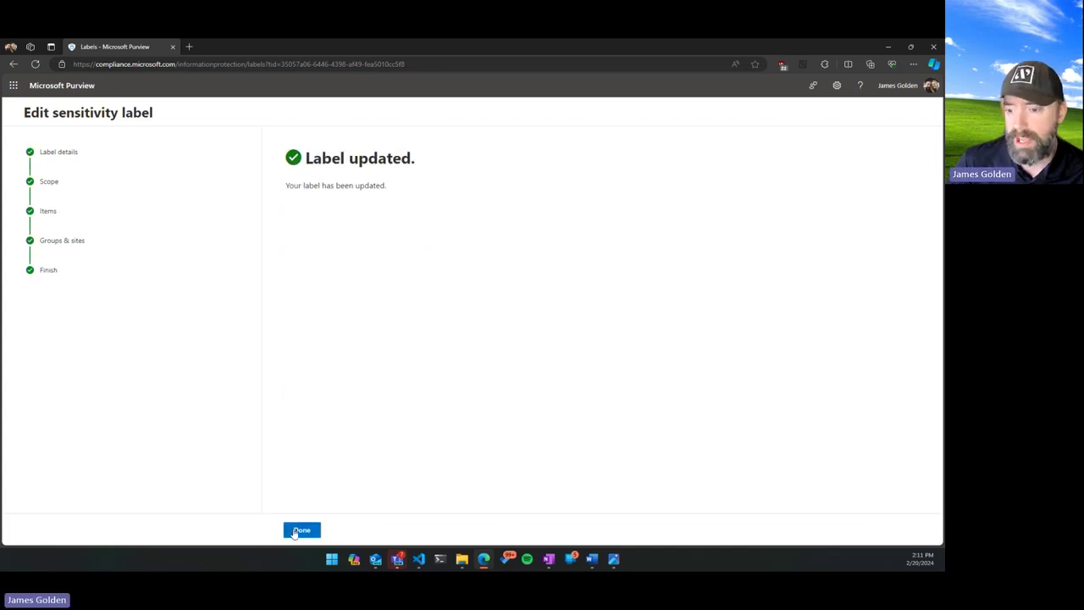
{"action": "left_click", "coordinate": [298, 528]}
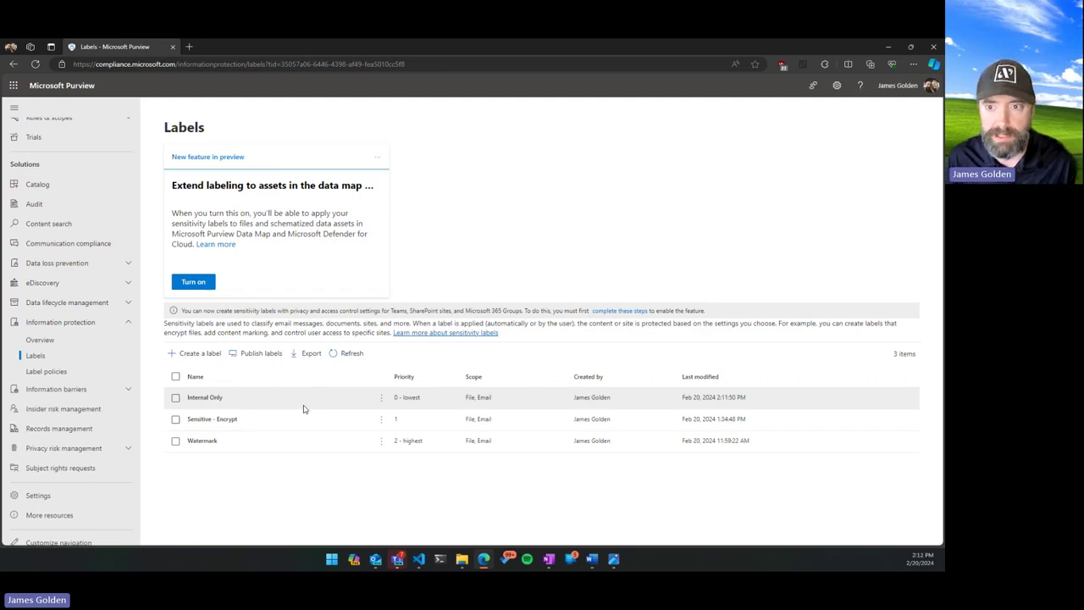
Edit the Plow Information Protection Policy and advance to the Assign admin units step.
{"action": "left_click", "coordinate": [51, 372]}
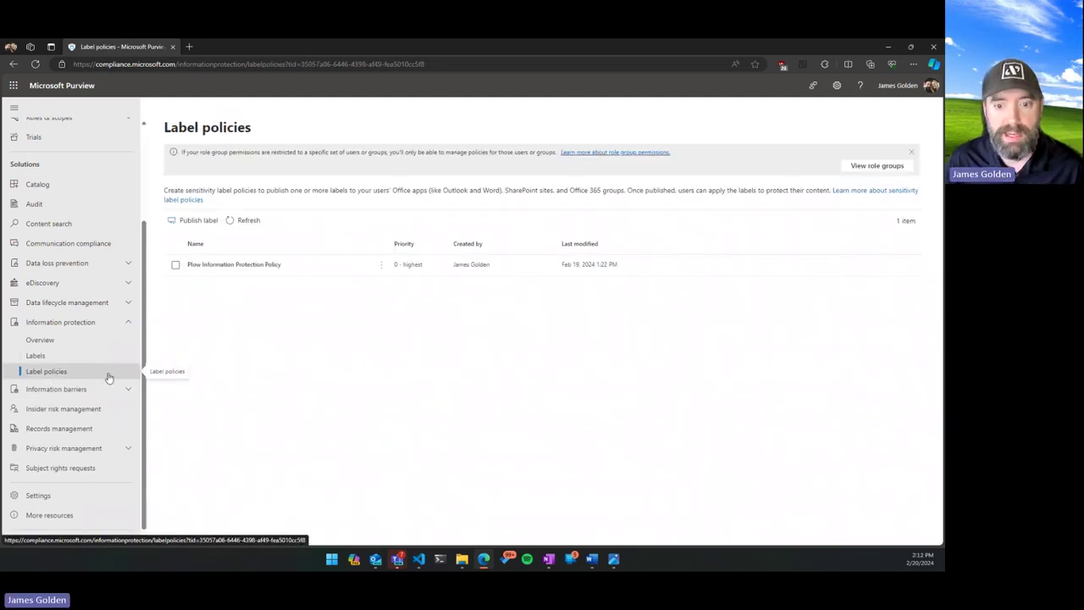
{"action": "left_click", "coordinate": [234, 264]}
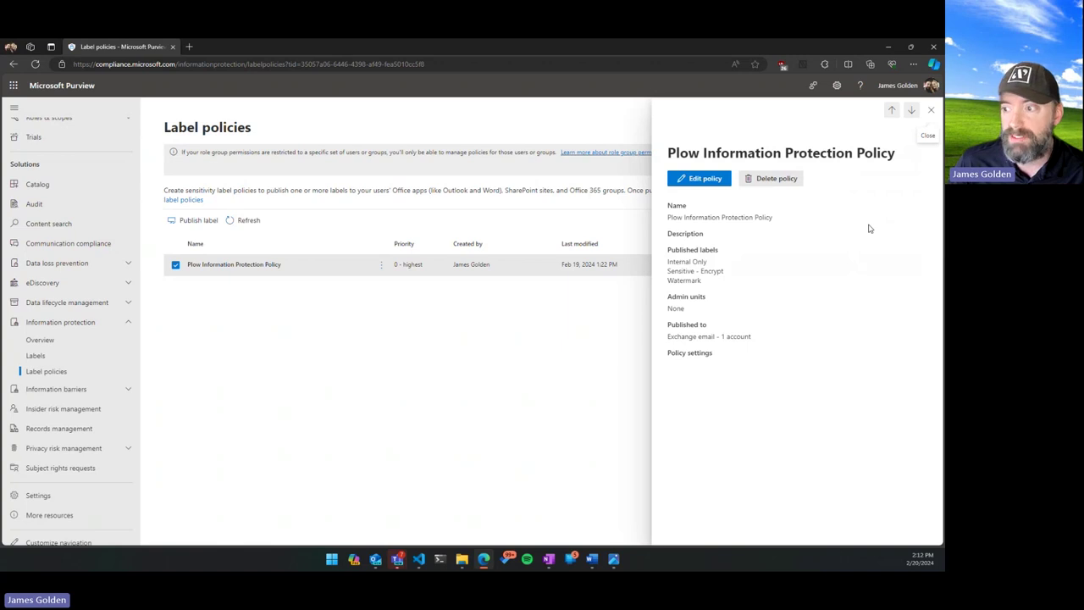
{"action": "left_click", "coordinate": [703, 181]}
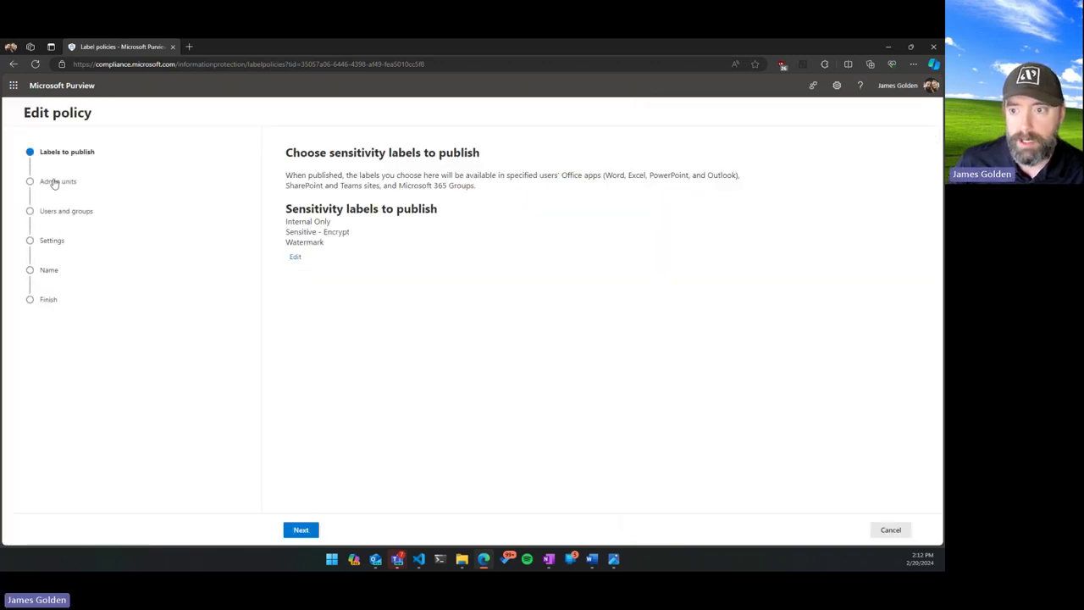
{"action": "left_click", "coordinate": [308, 531]}
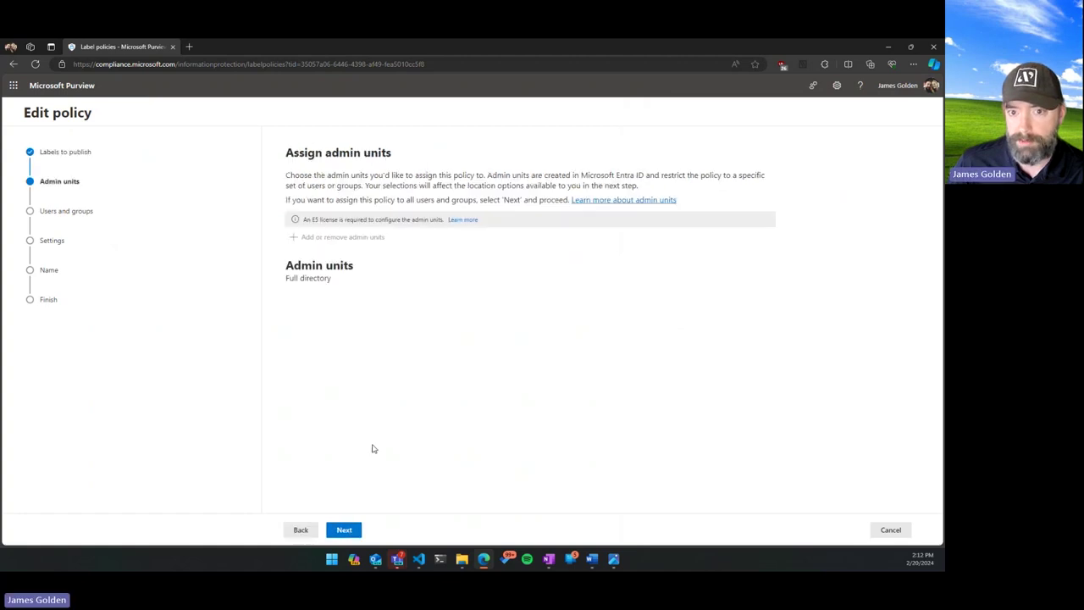
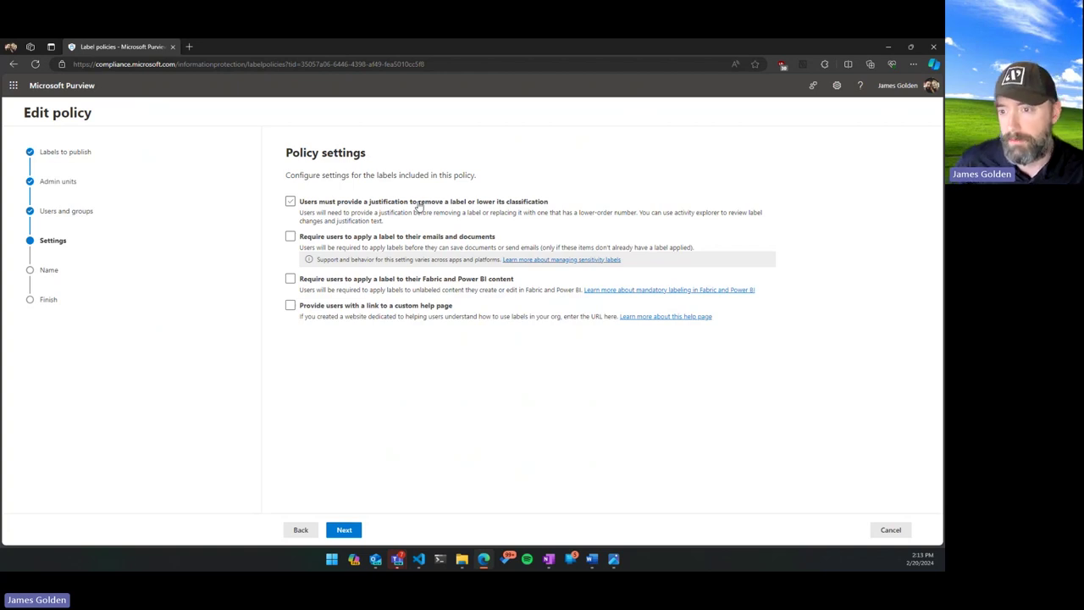
Drop the justification requirement from the Plow Information Protection Policy, keep default labels, and submit.
{"action": "left_click", "coordinate": [467, 201]}
{"action": "left_click", "coordinate": [415, 238]}
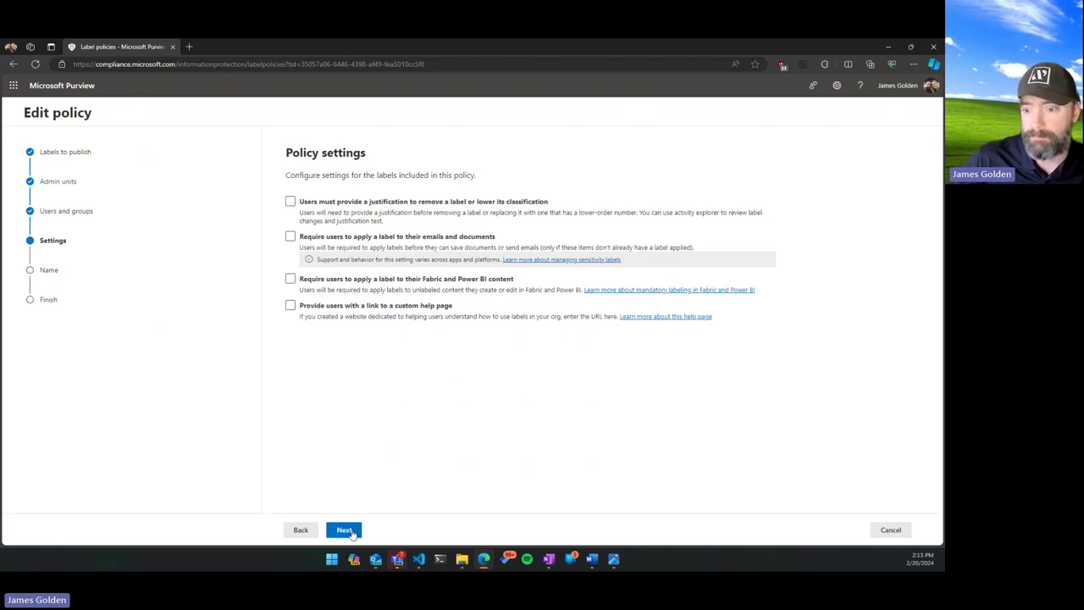
{"action": "left_click", "coordinate": [349, 531]}
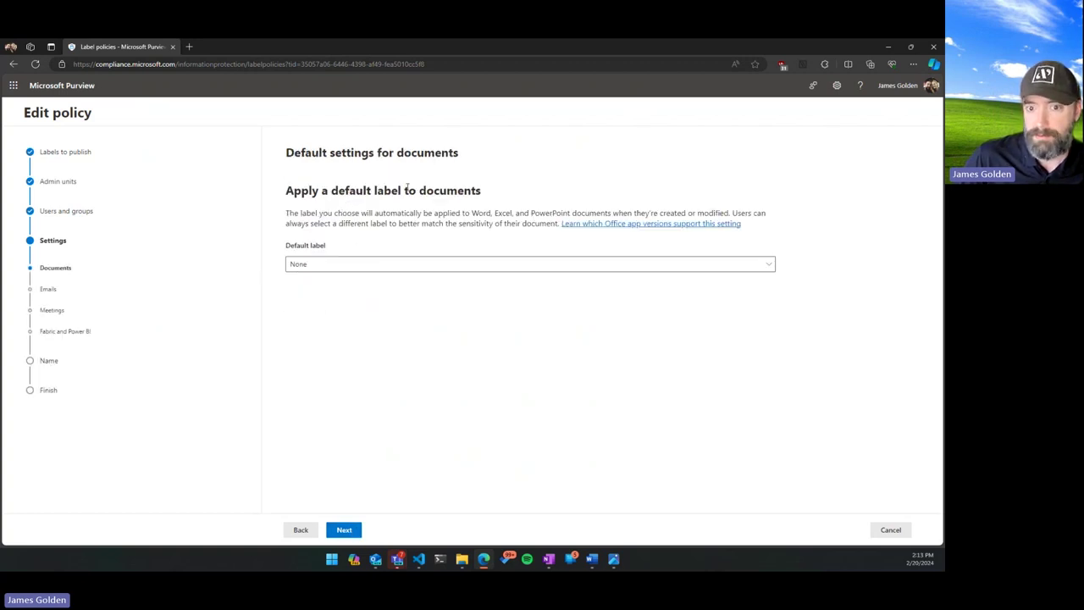
{"action": "left_click", "coordinate": [347, 530]}
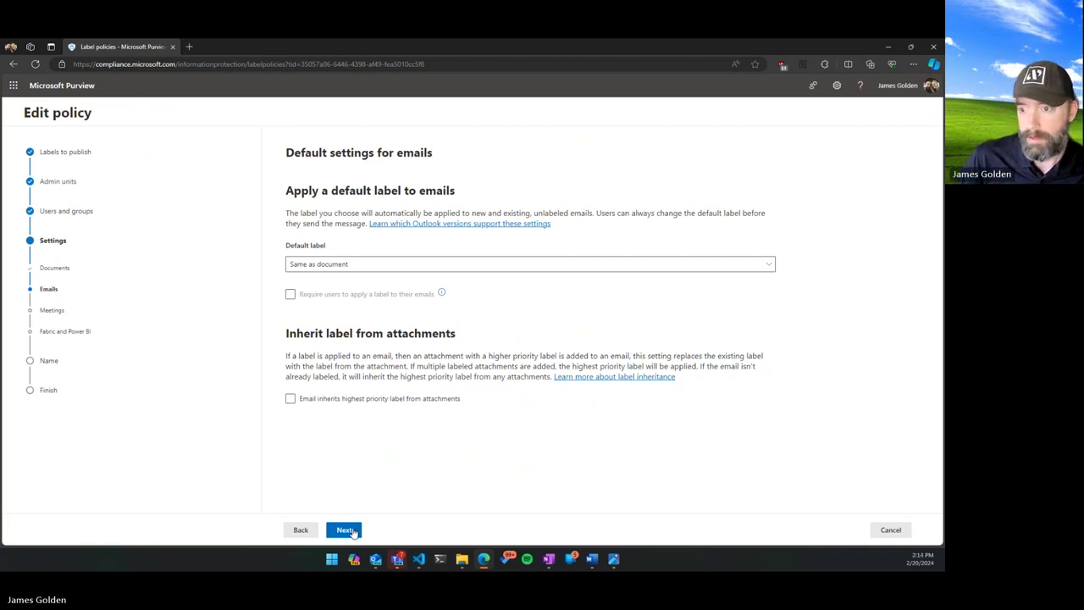
{"action": "left_click", "coordinate": [353, 531]}
{"action": "left_click", "coordinate": [353, 531]}
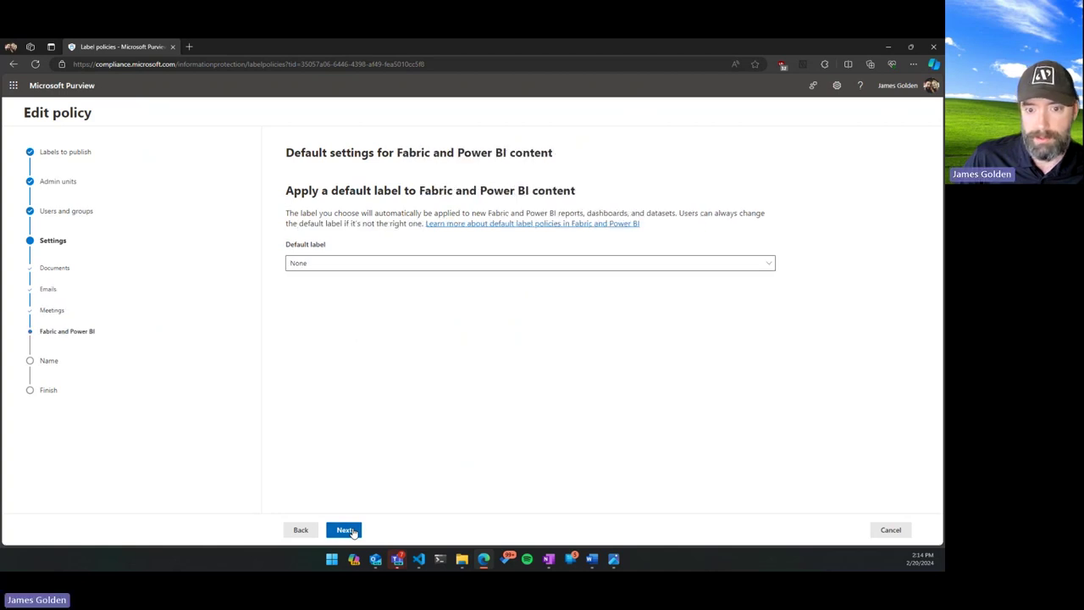
{"action": "left_click", "coordinate": [352, 532]}
{"action": "left_click", "coordinate": [352, 532]}
{"action": "left_click", "coordinate": [352, 531]}
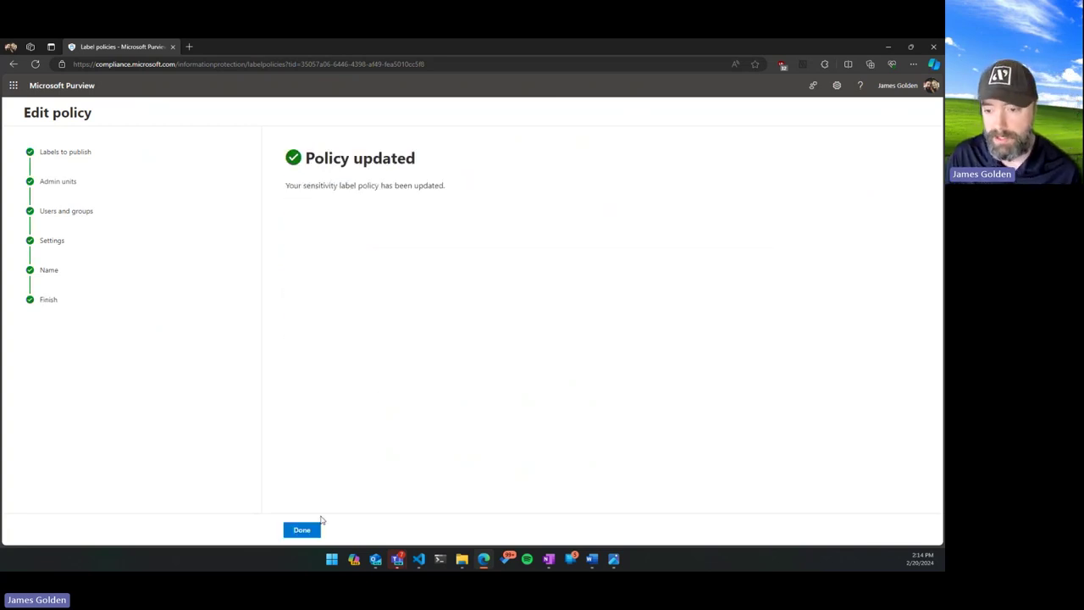
Close the Purview wizard and view the sensitivity labels available for a new Outlook message.
{"action": "left_click", "coordinate": [313, 529]}
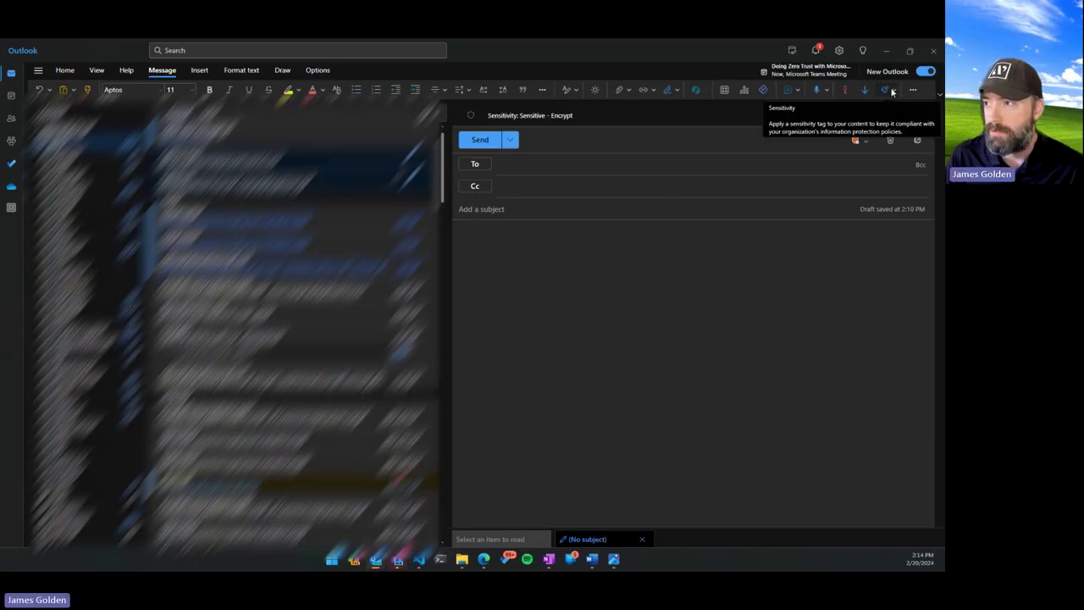
{"action": "left_click", "coordinate": [892, 90]}
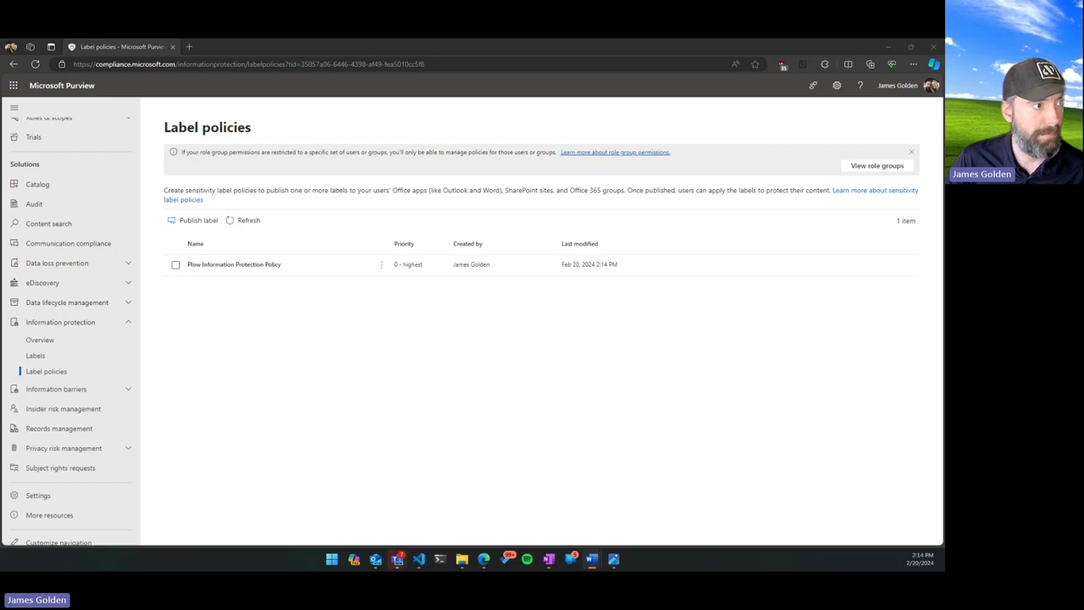
In a maximized new Word document, have Copilot write a summary on data loss prevention.
{"action": "key", "text": "alt+Tab"}
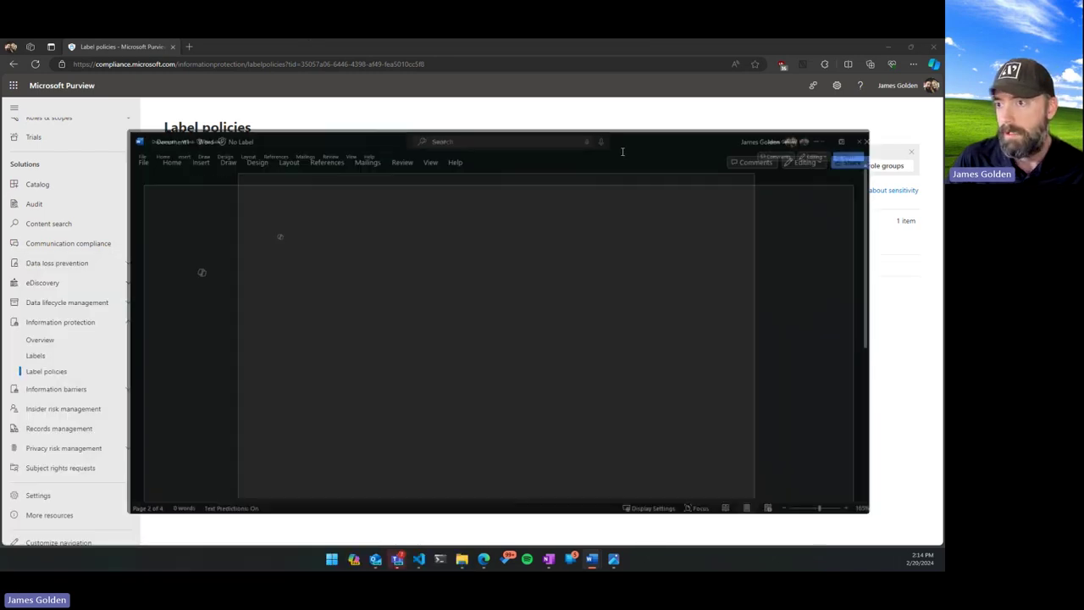
{"action": "key", "text": "super+Up"}
{"action": "left_click", "coordinate": [194, 175]}
{"action": "type", "text": "Wirte a"}
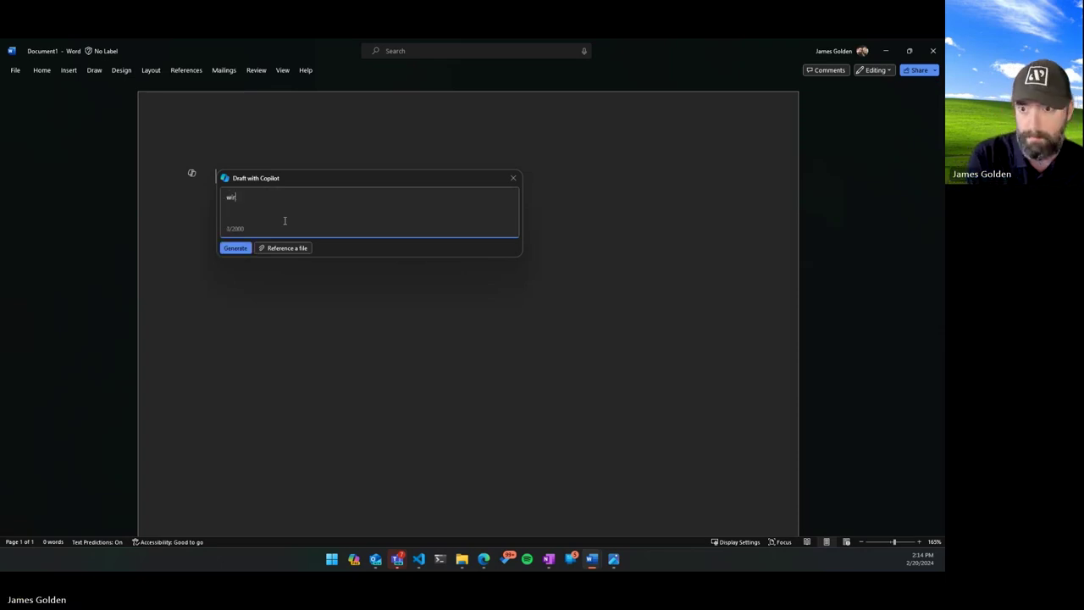
{"action": "key", "text": "BackSpace"}
{"action": "key", "text": "BackSpace"}
{"action": "key", "text": "BackSpace"}
{"action": "key", "text": "BackSpace"}
{"action": "key", "text": "BackSpace"}
{"action": "key", "text": "BackSpace"}
{"action": "key", "text": "BackSpace"}
{"action": "type", "text": "rite a summary on "}
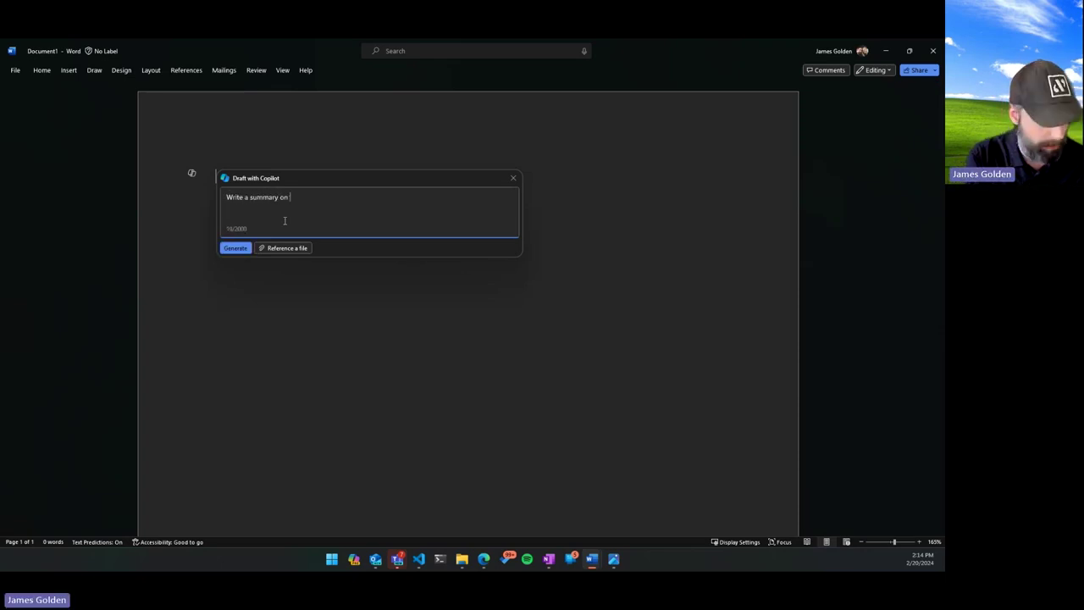
{"action": "type", "text": "data loss "}
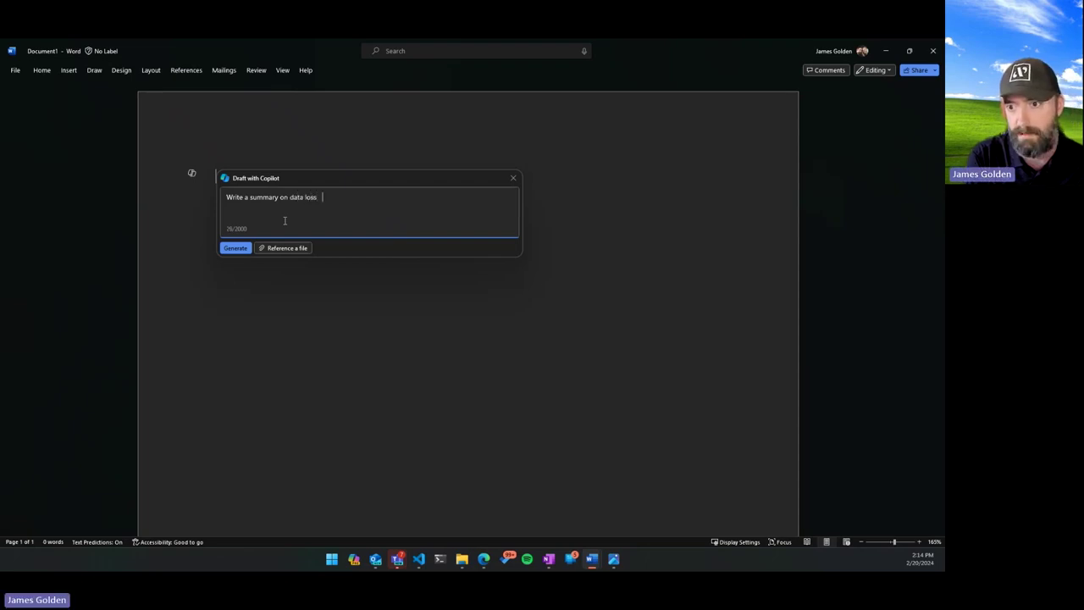
{"action": "type", "text": "prevention"}
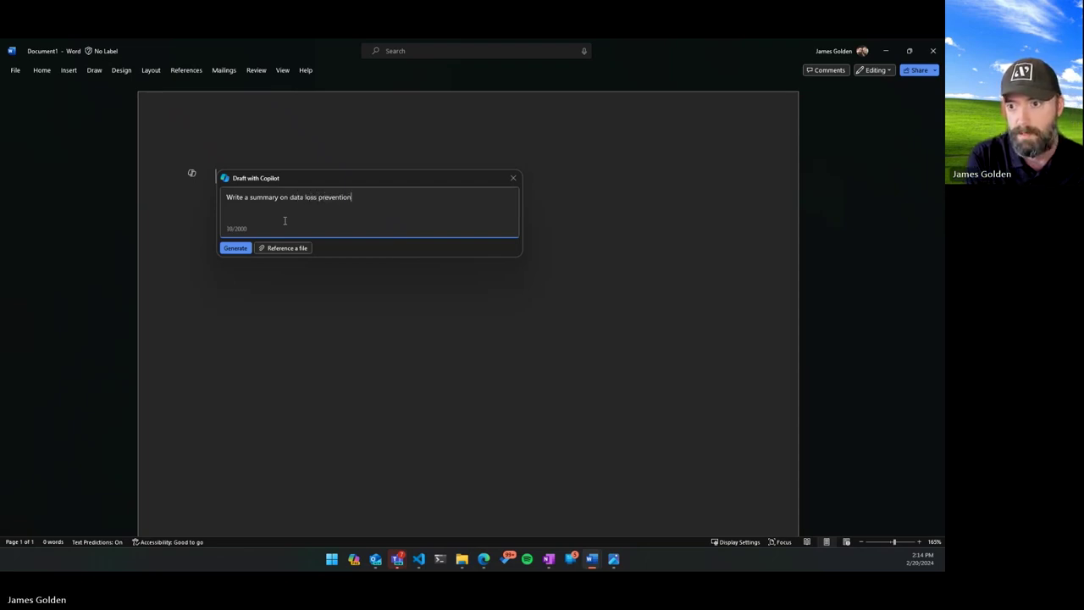
{"action": "left_click", "coordinate": [241, 249]}
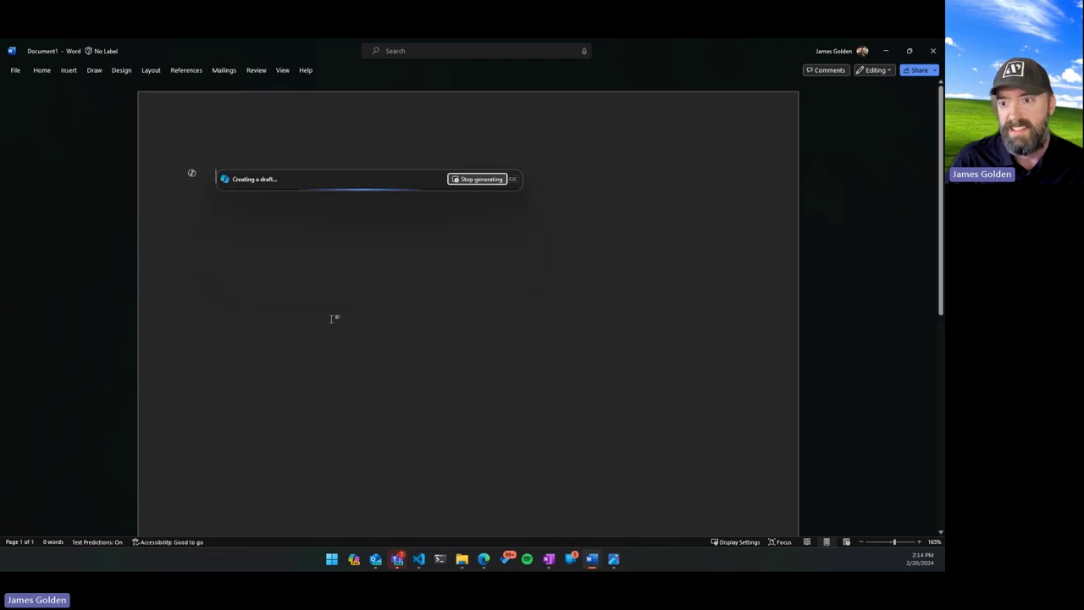
Apply the Watermark sensitivity label and check the diagonal Plow Networks watermark.
{"action": "left_click", "coordinate": [42, 71]}
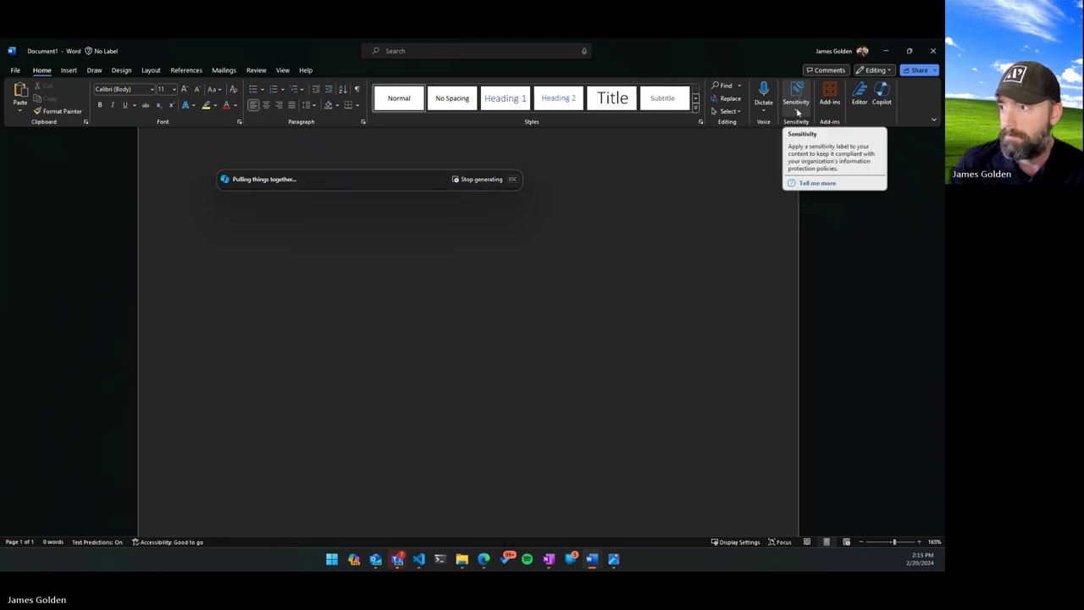
{"action": "left_click", "coordinate": [796, 111]}
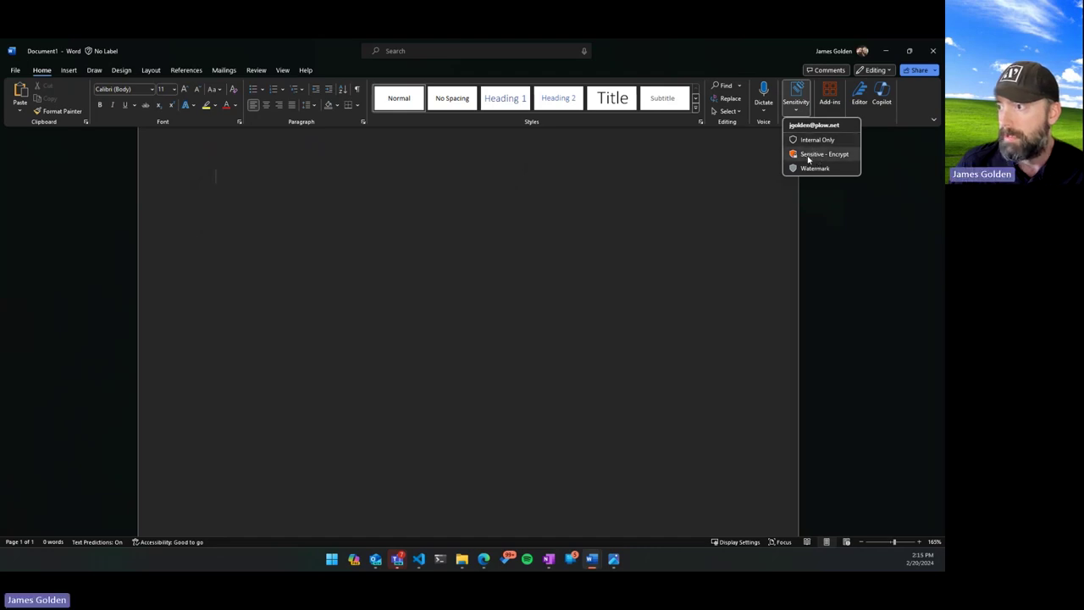
{"action": "left_click", "coordinate": [815, 168]}
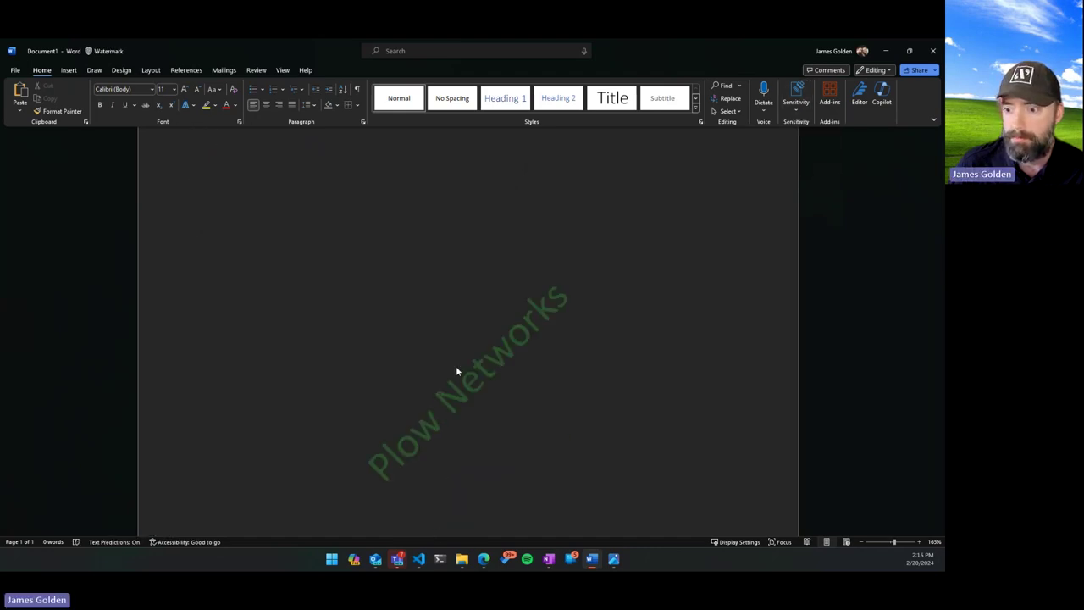
{"action": "scroll", "coordinate": [378, 428], "scroll_direction": "down", "scroll_amount": 1}
{"action": "scroll", "coordinate": [388, 421], "scroll_direction": "up", "scroll_amount": 3}
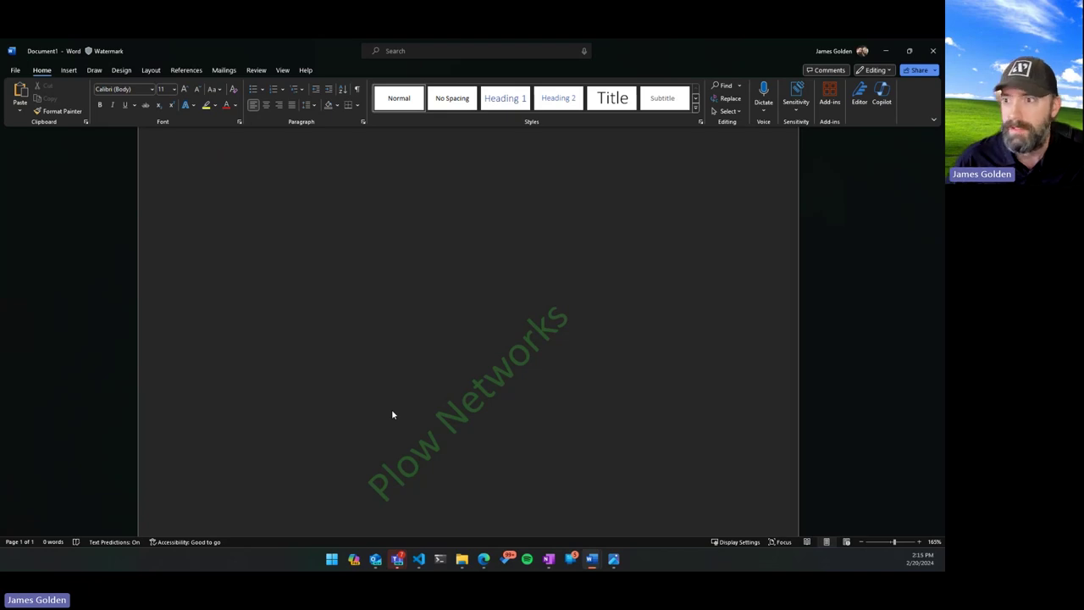
{"action": "scroll", "coordinate": [430, 407], "scroll_direction": "down", "scroll_amount": 3}
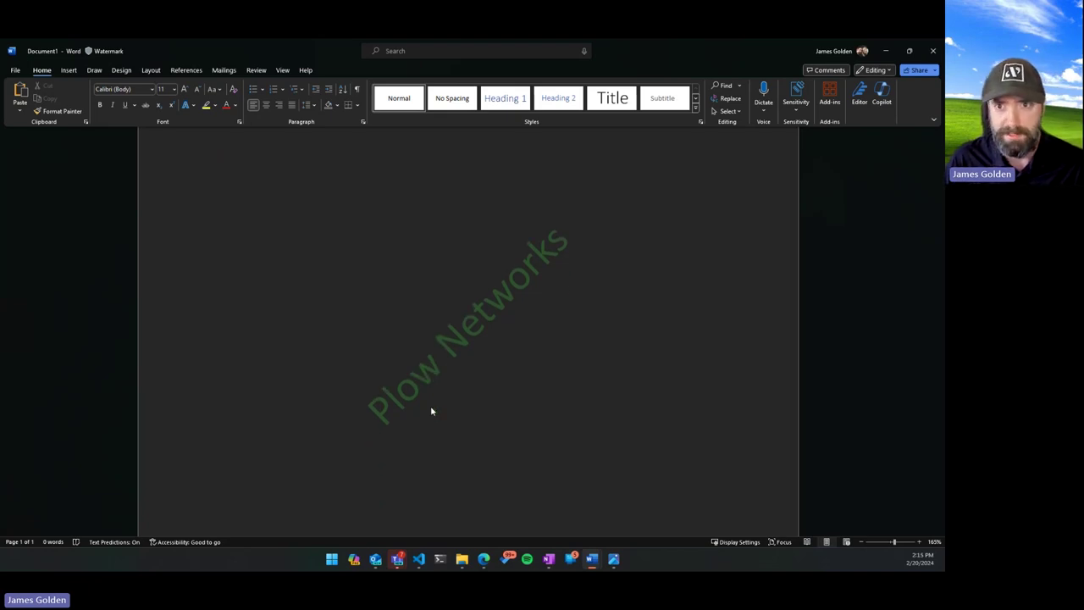
Move Word aside and return to Purview's sensitivity Labels list.
{"action": "left_click_drag", "start_coordinate": [324, 45], "coordinate": [314, 150]}
{"action": "key", "text": "super+Down"}
{"action": "left_click", "coordinate": [36, 356]}
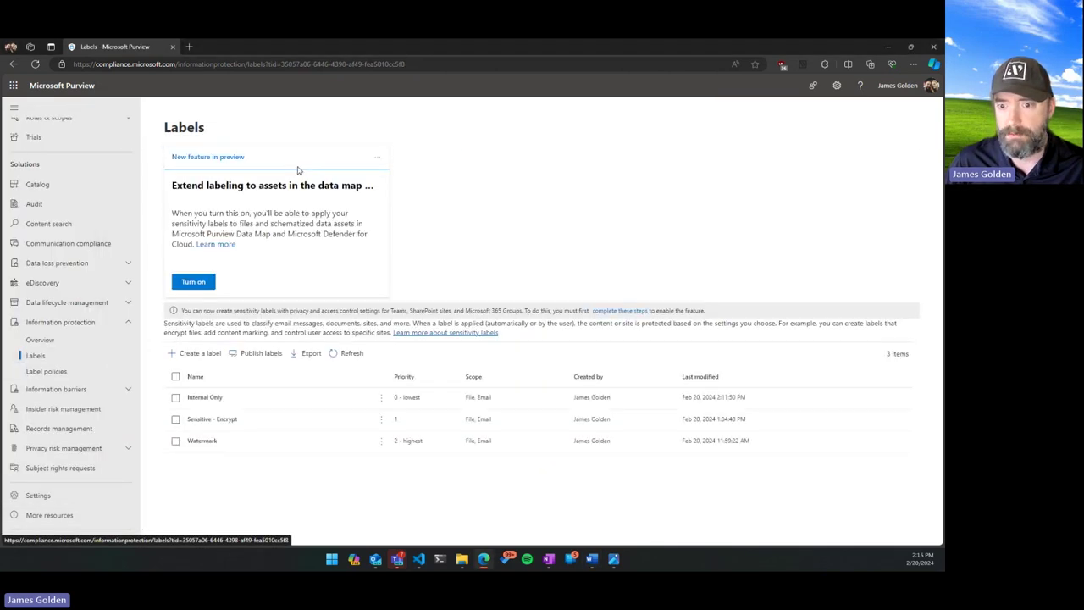
Start a new sensitivity label named Test File Label.
{"action": "left_click", "coordinate": [185, 354]}
{"action": "left_click", "coordinate": [349, 245]}
{"action": "type", "text": "Test"}
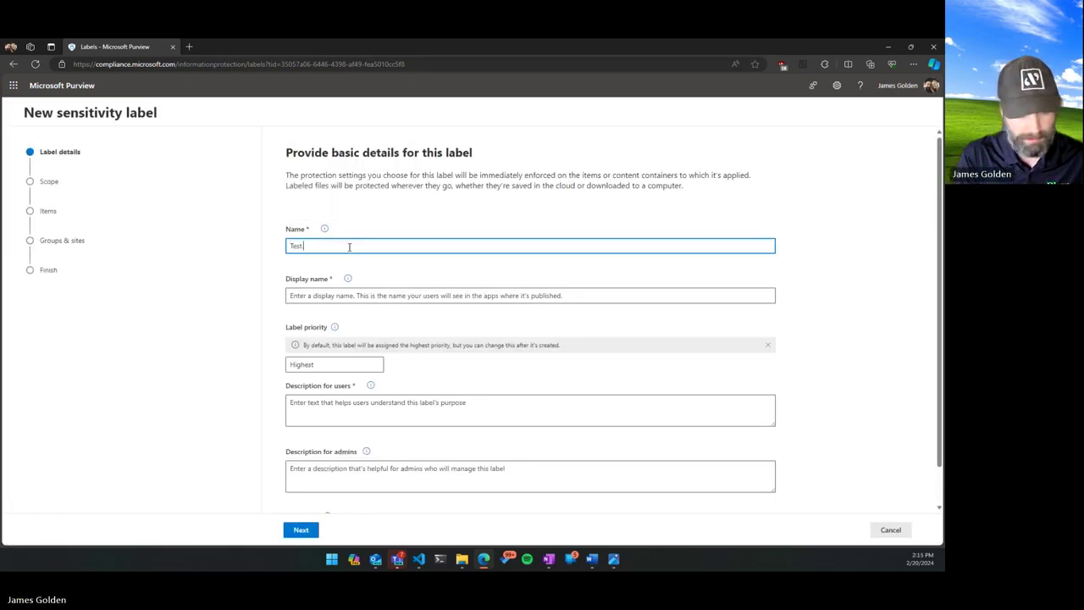
{"action": "type", "text": " File Label"}
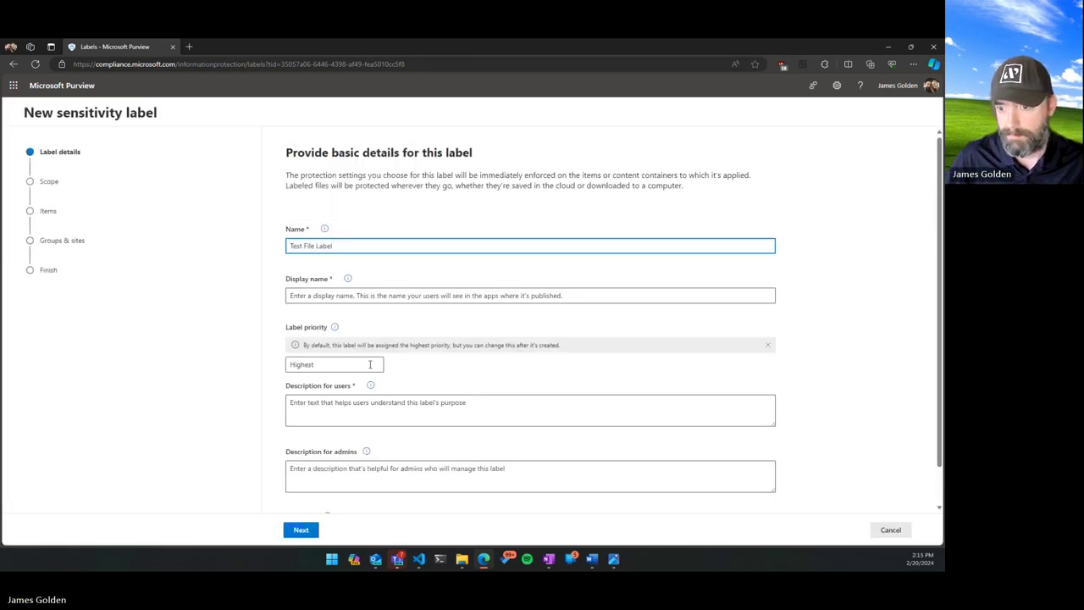
{"action": "left_click", "coordinate": [315, 527]}
{"action": "left_click", "coordinate": [504, 327]}
Set the label's display name to Test File Label as well.
{"action": "left_click", "coordinate": [356, 295]}
{"action": "left_click_drag", "start_coordinate": [290, 246], "coordinate": [334, 246]}
{"action": "key", "text": "ctrl+c"}
{"action": "left_click", "coordinate": [337, 295]}
{"action": "key", "text": "ctrl+v"}
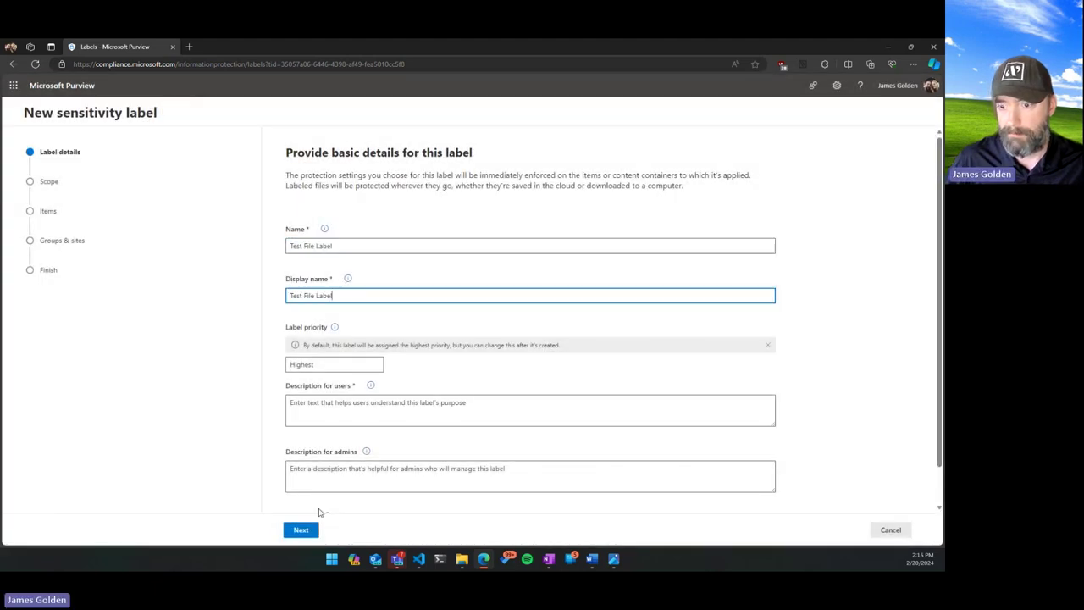
{"action": "left_click", "coordinate": [306, 531]}
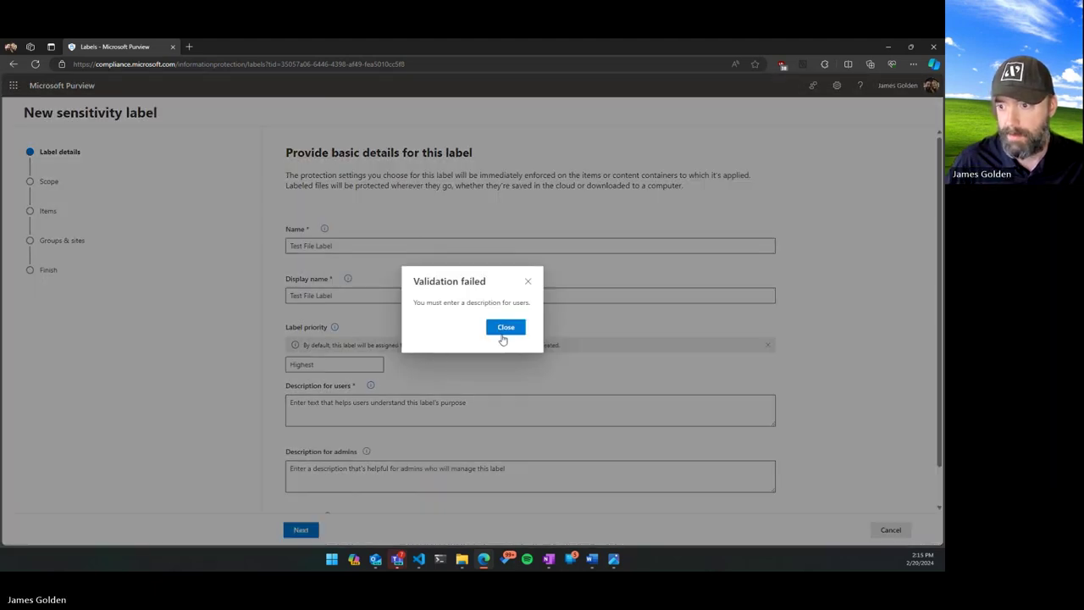
{"action": "left_click", "coordinate": [505, 327]}
Use Test File Label as the user description and continue past the files-and-emails scope.
{"action": "left_click", "coordinate": [373, 410]}
{"action": "key", "text": "ctrl+v"}
{"action": "left_click", "coordinate": [305, 528]}
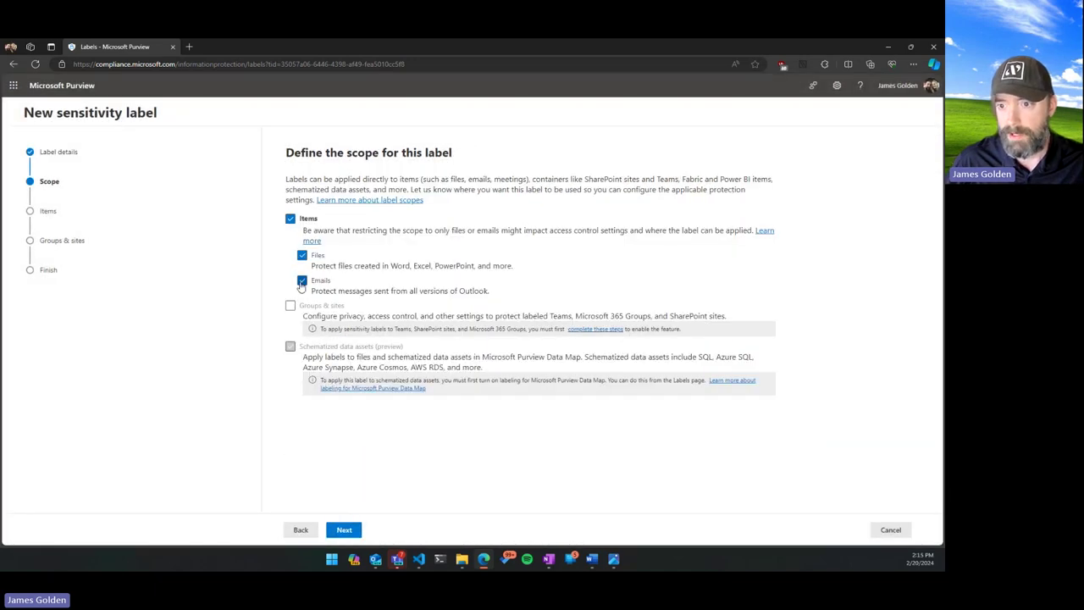
{"action": "left_click", "coordinate": [346, 530]}
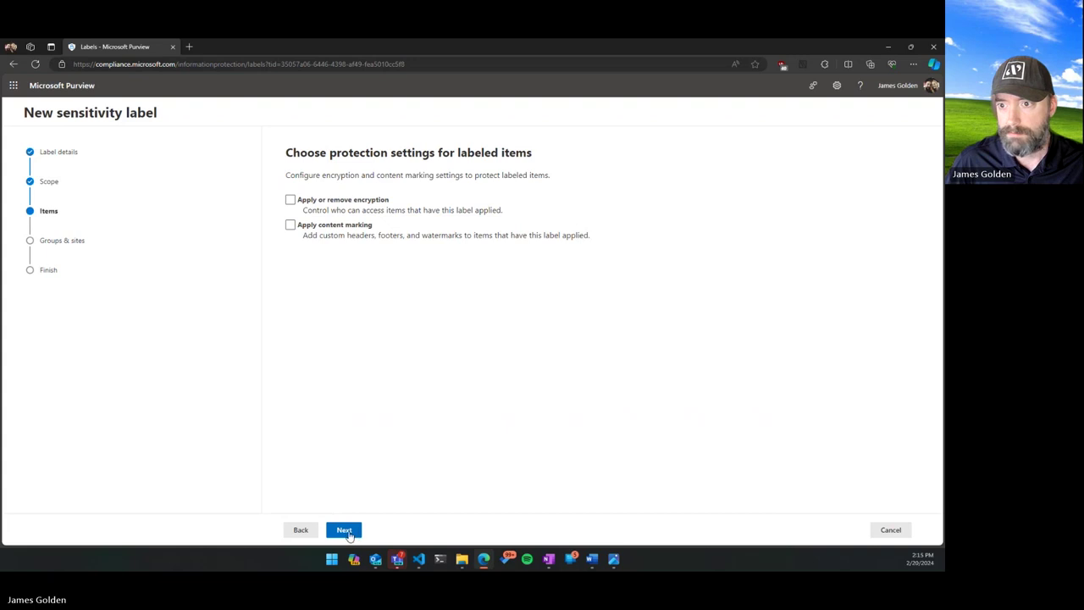
Turn on encryption with offline access Always and access expiring 30 days after labeling.
{"action": "left_click", "coordinate": [291, 200]}
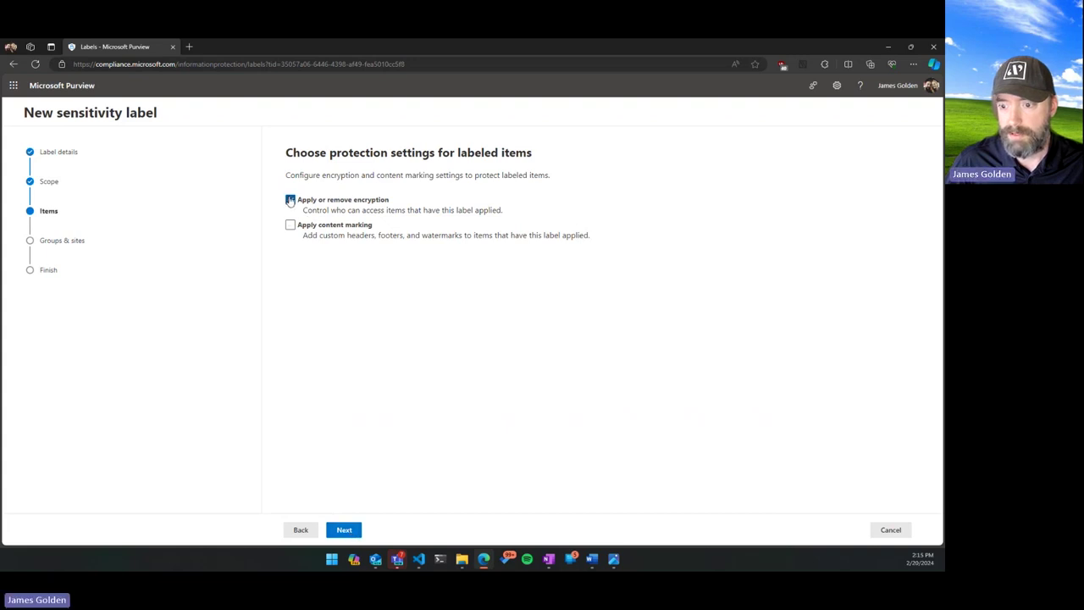
{"action": "left_click", "coordinate": [344, 530]}
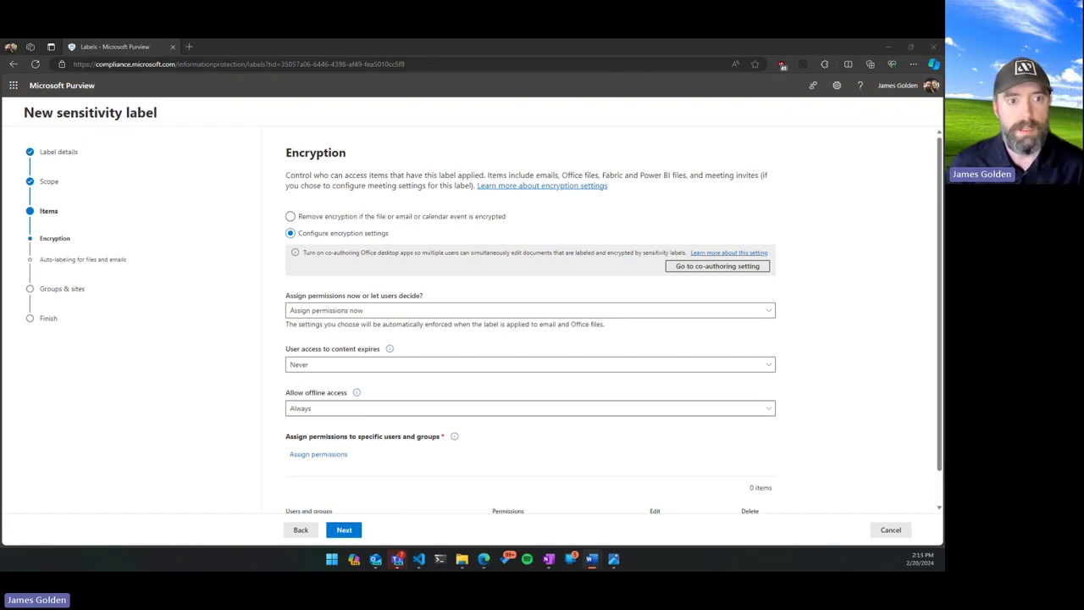
{"action": "scroll", "coordinate": [280, 382], "scroll_direction": "down", "scroll_amount": 1}
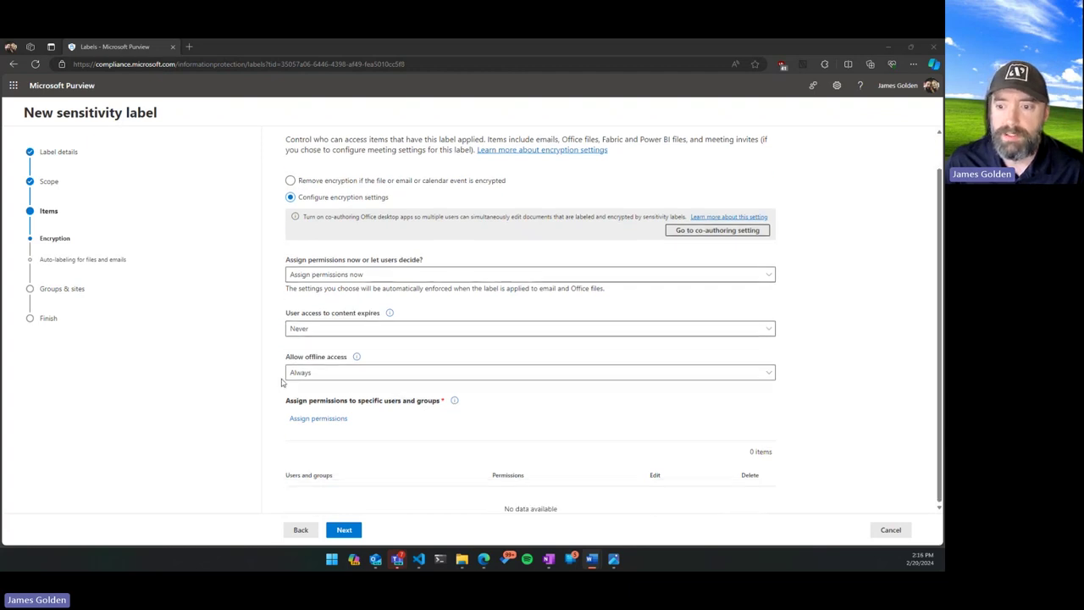
{"action": "left_click", "coordinate": [300, 375]}
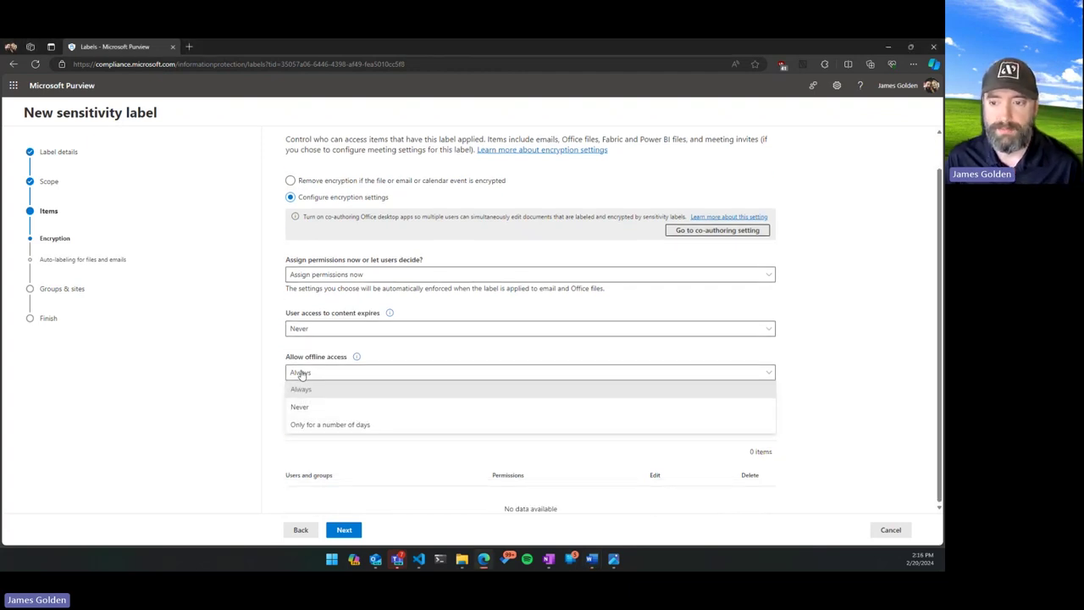
{"action": "left_click", "coordinate": [272, 362]}
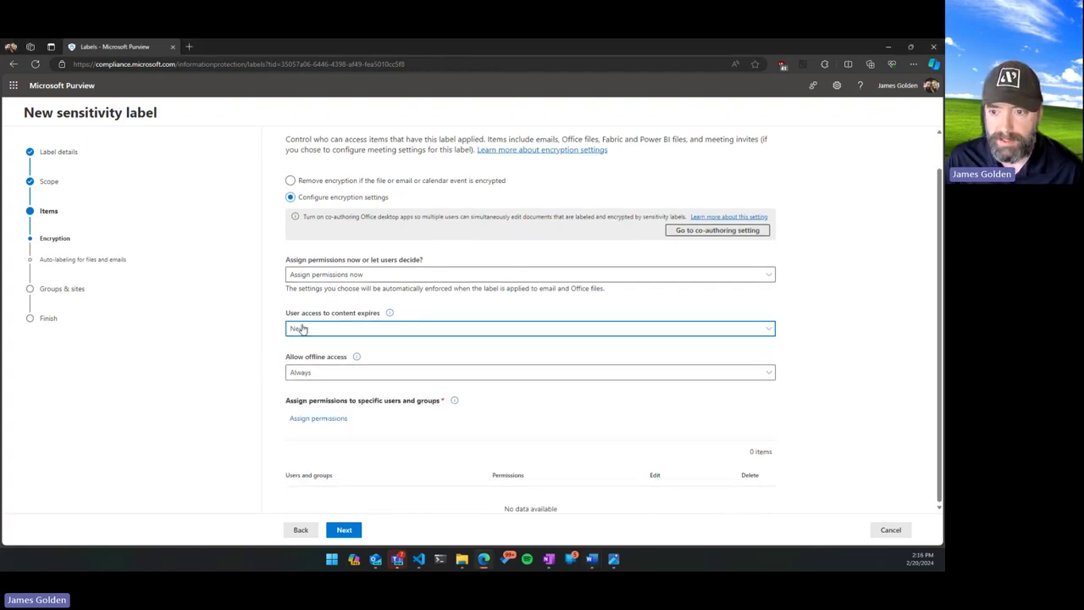
{"action": "left_click", "coordinate": [292, 329]}
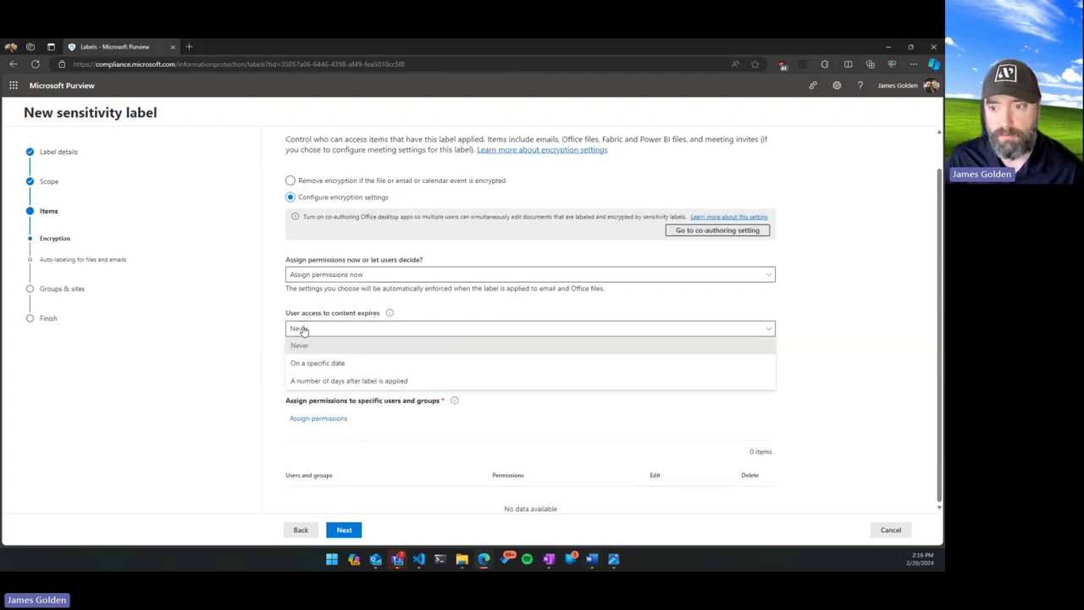
{"action": "left_click", "coordinate": [332, 381]}
{"action": "left_click", "coordinate": [332, 361]}
{"action": "type", "text": "30"}
{"action": "left_click", "coordinate": [265, 363]}
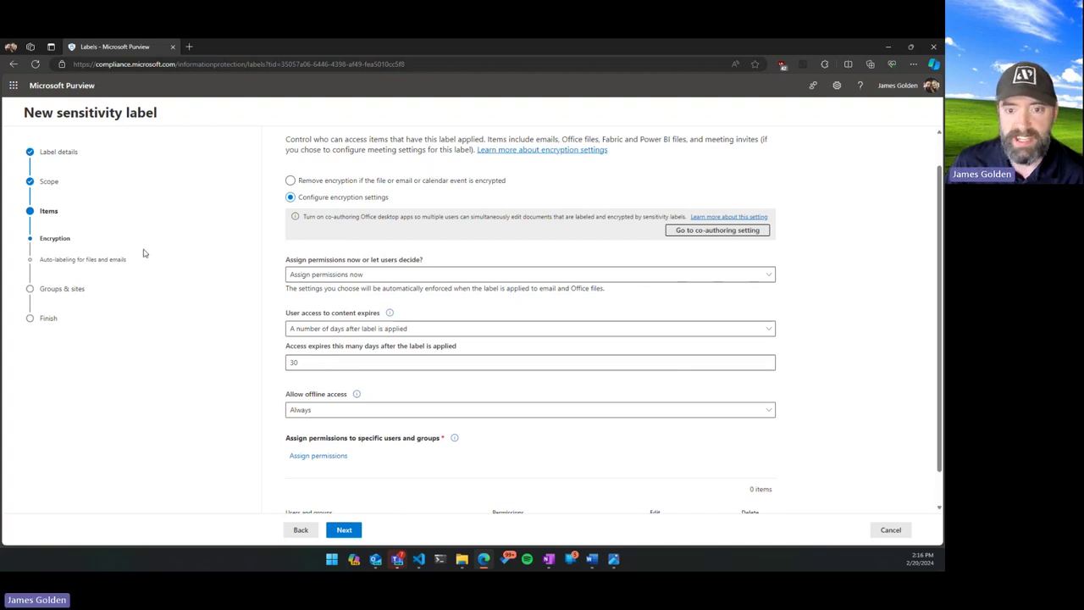
Review the permission assignment options, then cancel the new sensitivity label wizard.
{"action": "left_click", "coordinate": [361, 280]}
{"action": "left_click", "coordinate": [348, 276]}
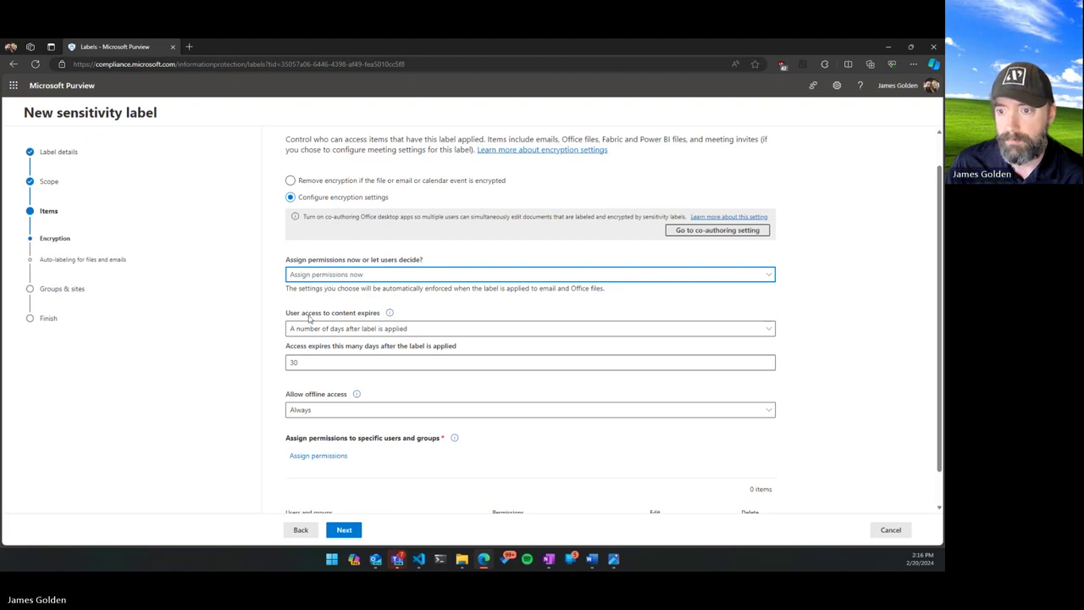
{"action": "left_click", "coordinate": [310, 361]}
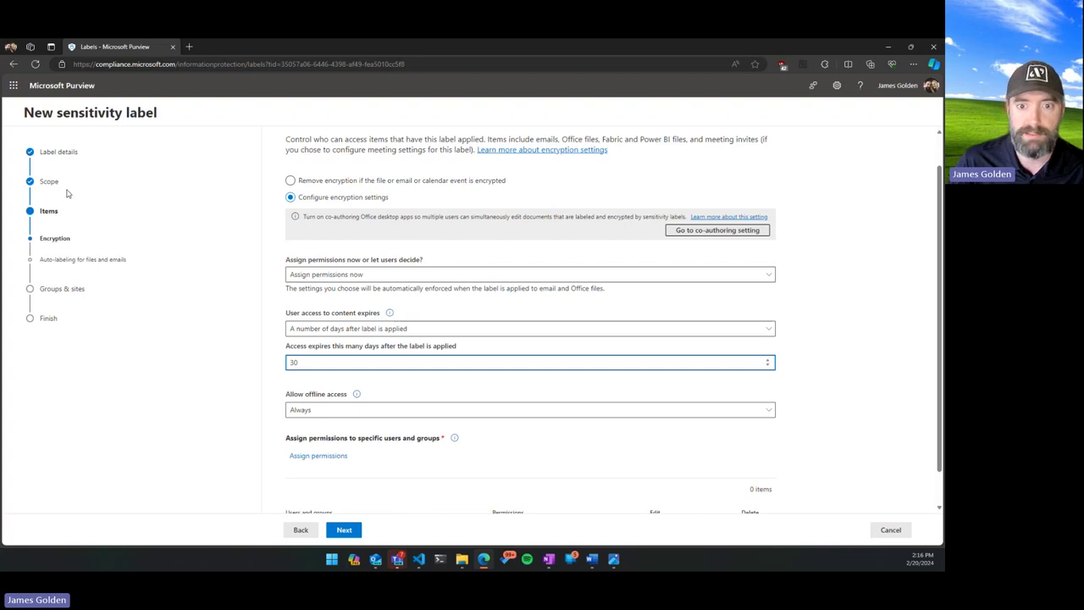
{"action": "scroll", "coordinate": [308, 464], "scroll_direction": "down", "scroll_amount": 1}
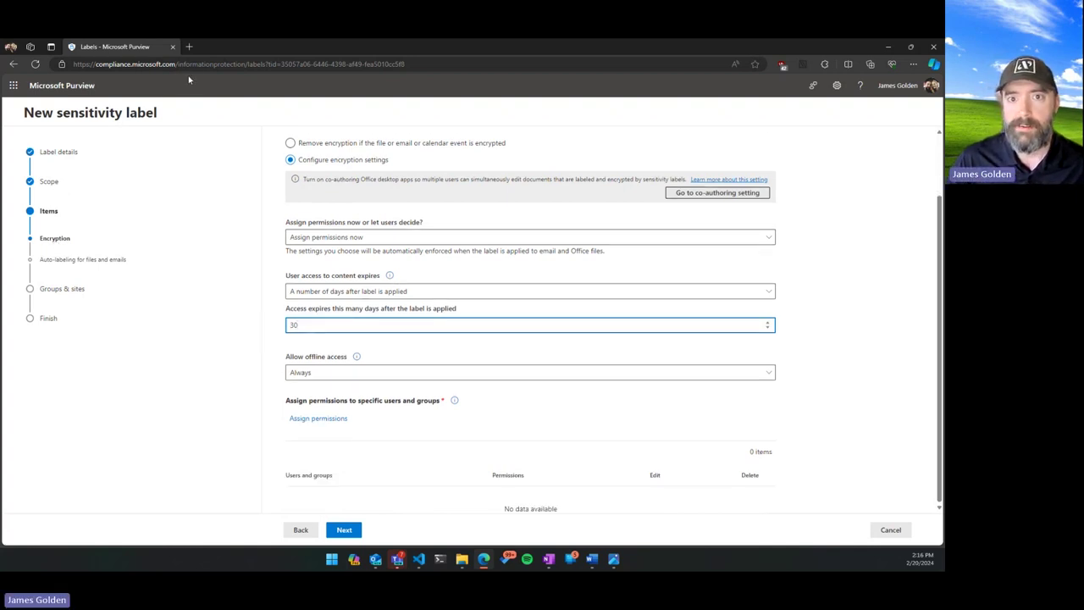
{"action": "left_click", "coordinate": [889, 529]}
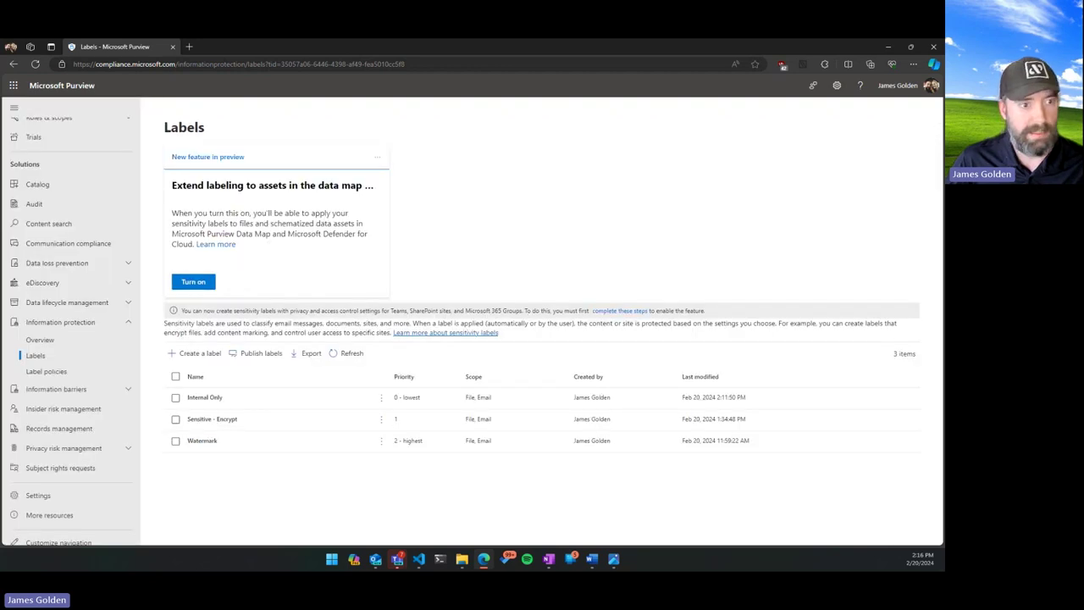
Bring the watermarked Word document forward, maximize it and close it.
{"action": "key", "text": "alt+Tab"}
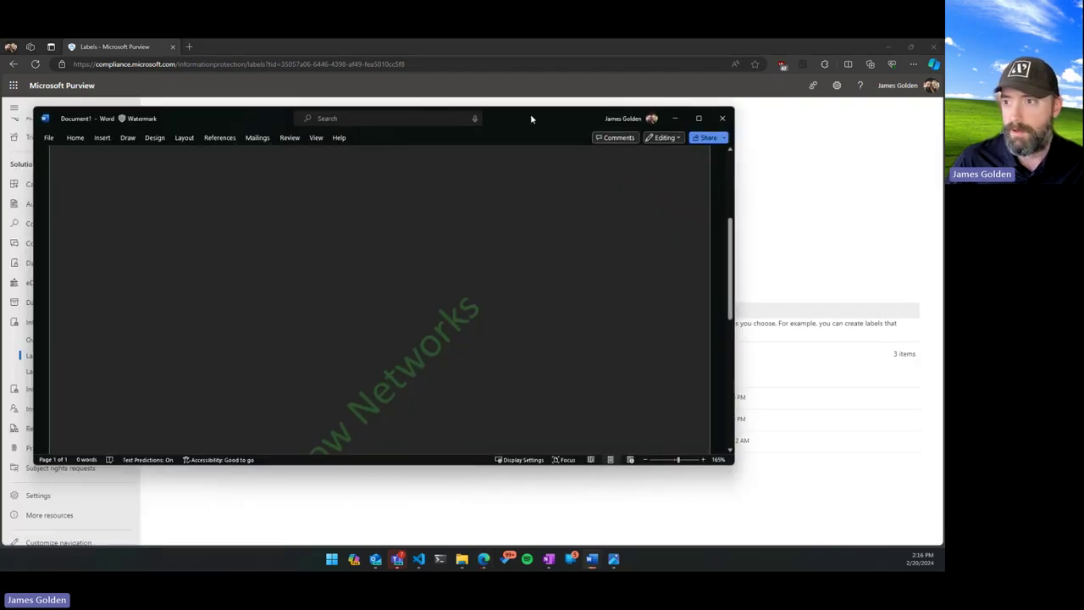
{"action": "double_click", "coordinate": [533, 113]}
{"action": "left_click", "coordinate": [933, 51]}
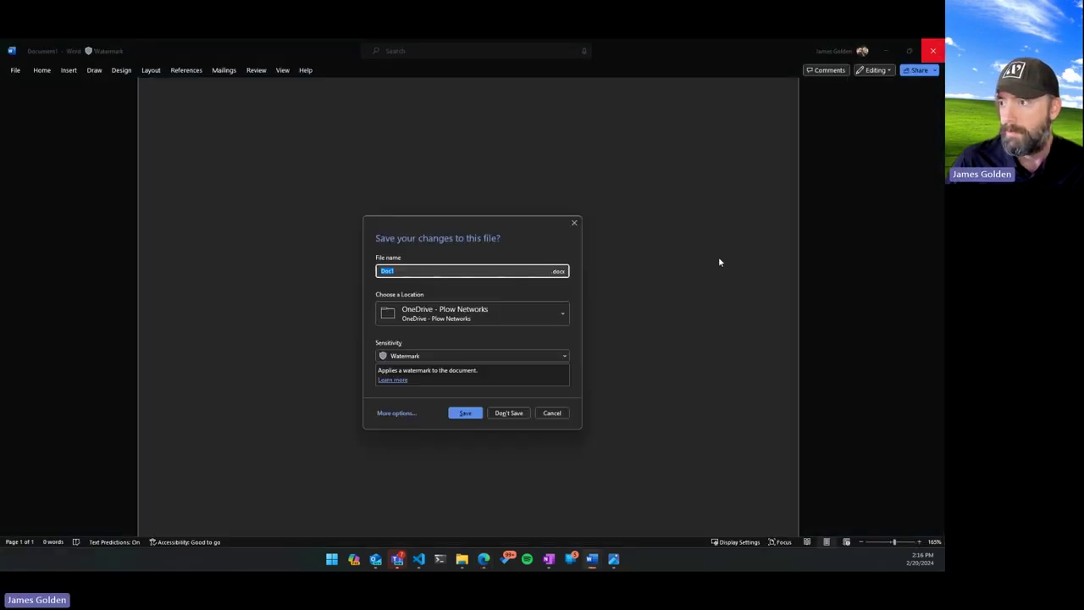
Discard the watermarked document's changes with Don't Save.
{"action": "left_click", "coordinate": [509, 412]}
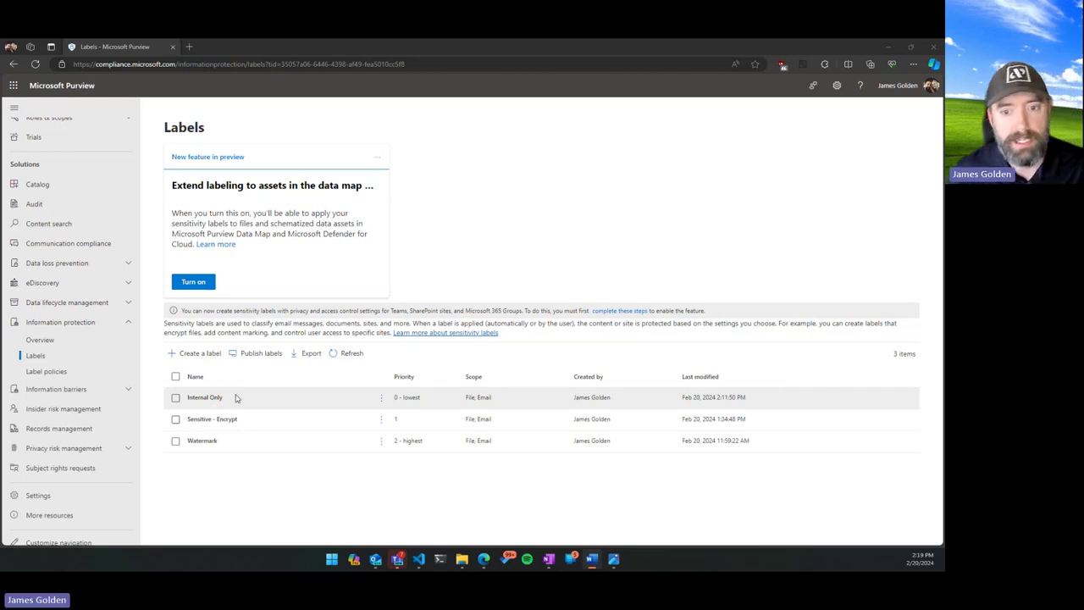
Go to DLP Policies, dismiss the EAC migration and role group notices, and create a policy.
{"action": "left_click", "coordinate": [80, 265]}
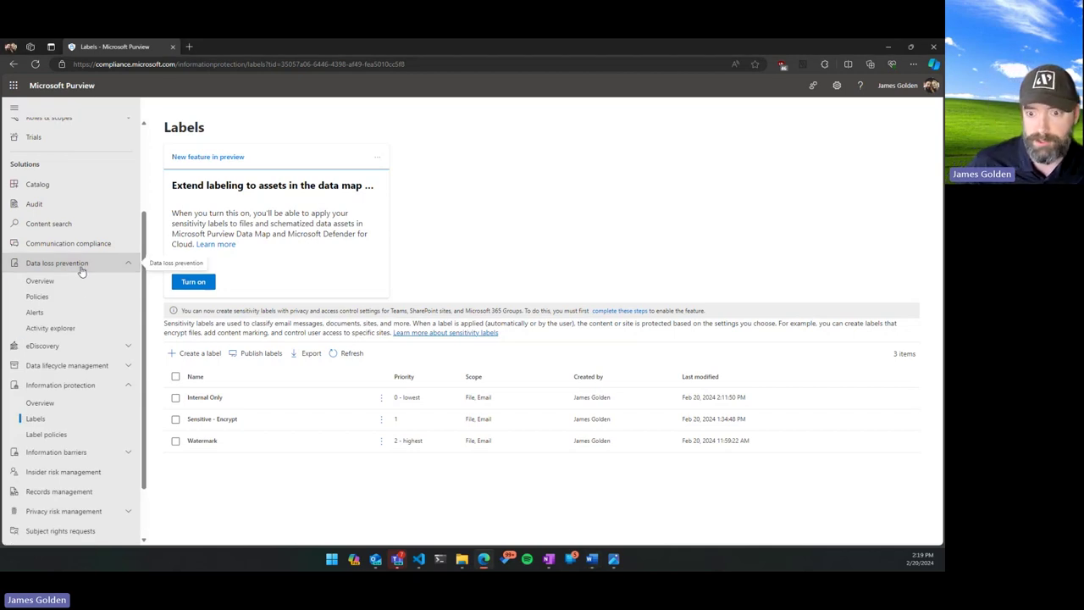
{"action": "left_click", "coordinate": [59, 295]}
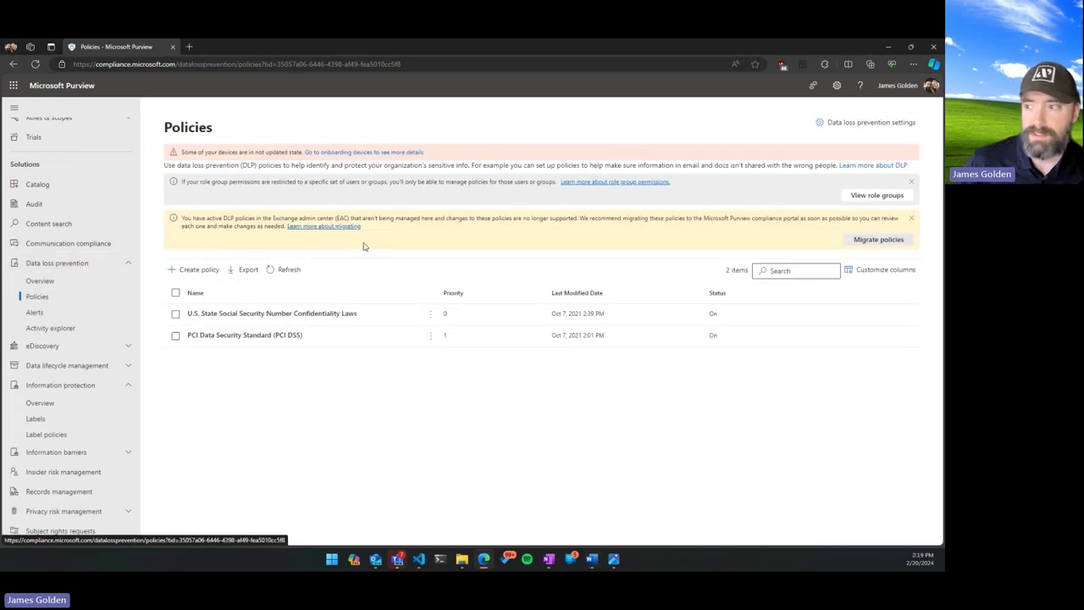
{"action": "left_click", "coordinate": [911, 218]}
{"action": "left_click", "coordinate": [911, 182]}
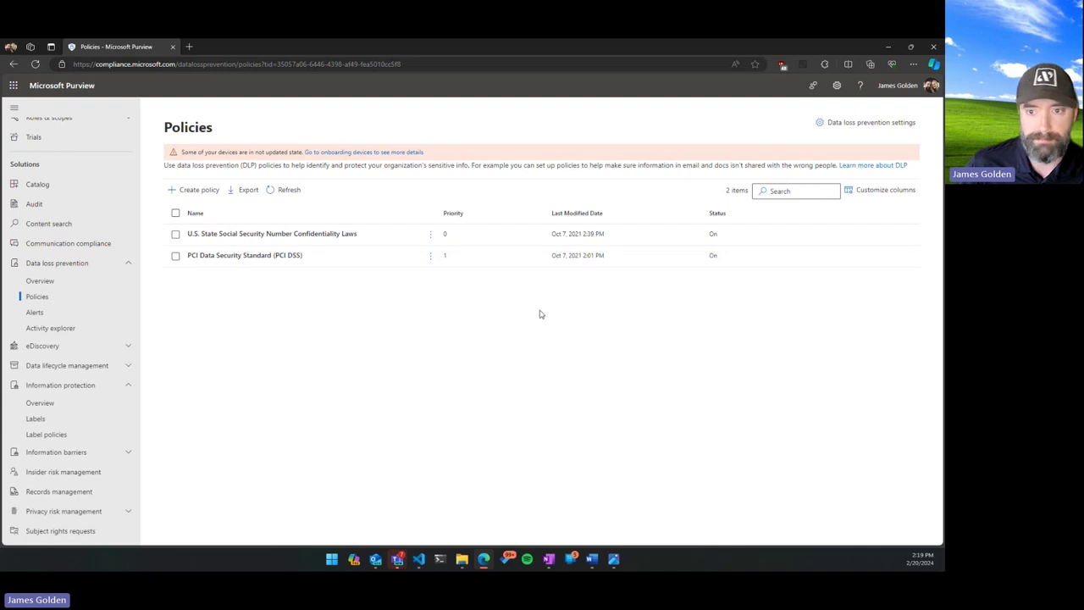
{"action": "left_click", "coordinate": [204, 192]}
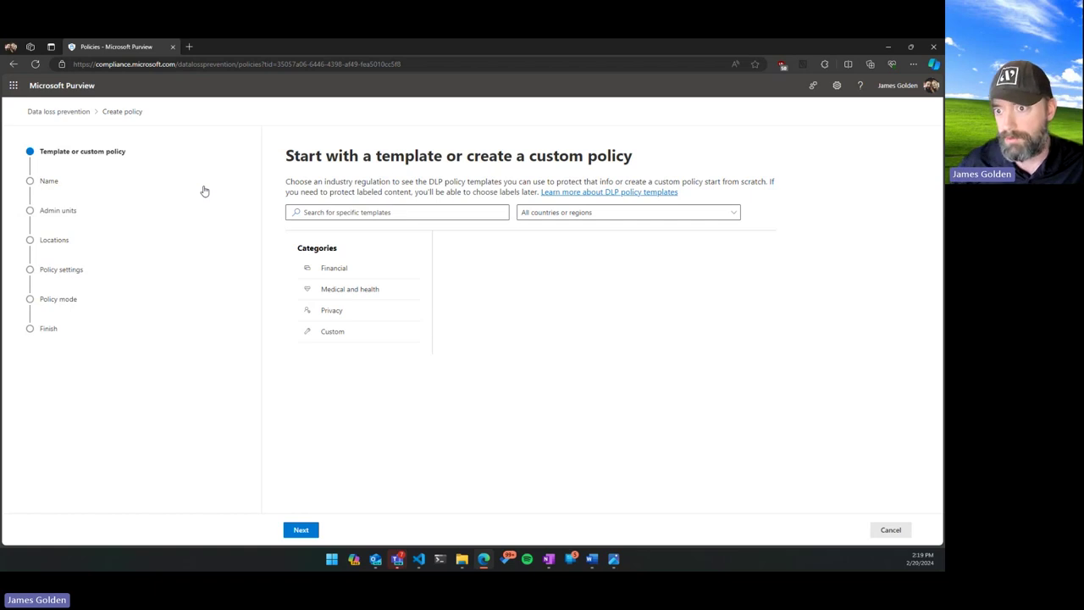
Browse the Financial, Medical and health, Custom and Privacy DLP template categories.
{"action": "left_click", "coordinate": [340, 273]}
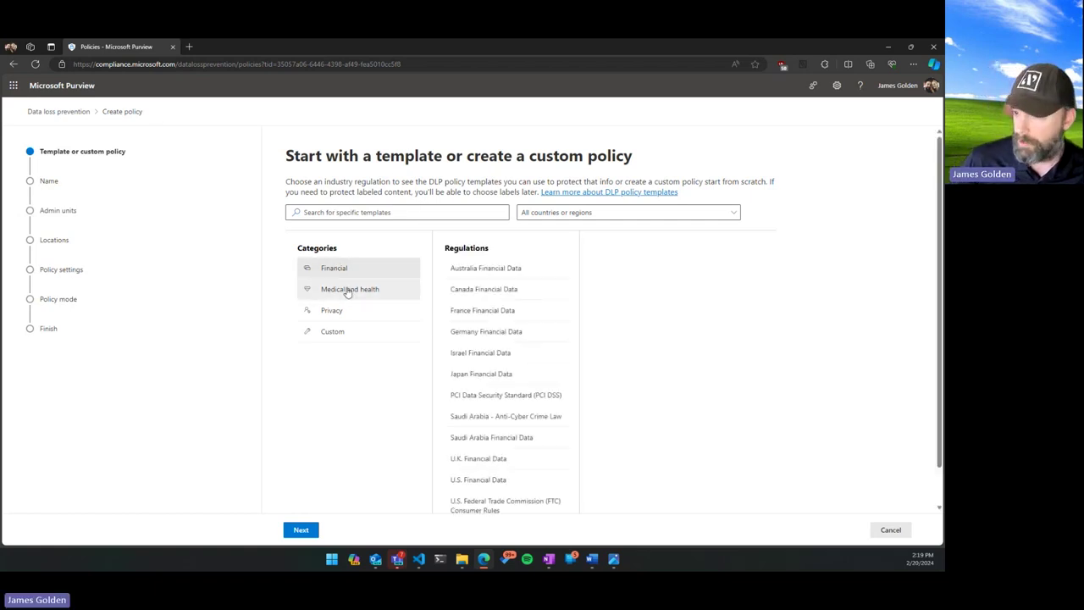
{"action": "left_click", "coordinate": [347, 291]}
{"action": "left_click", "coordinate": [339, 331]}
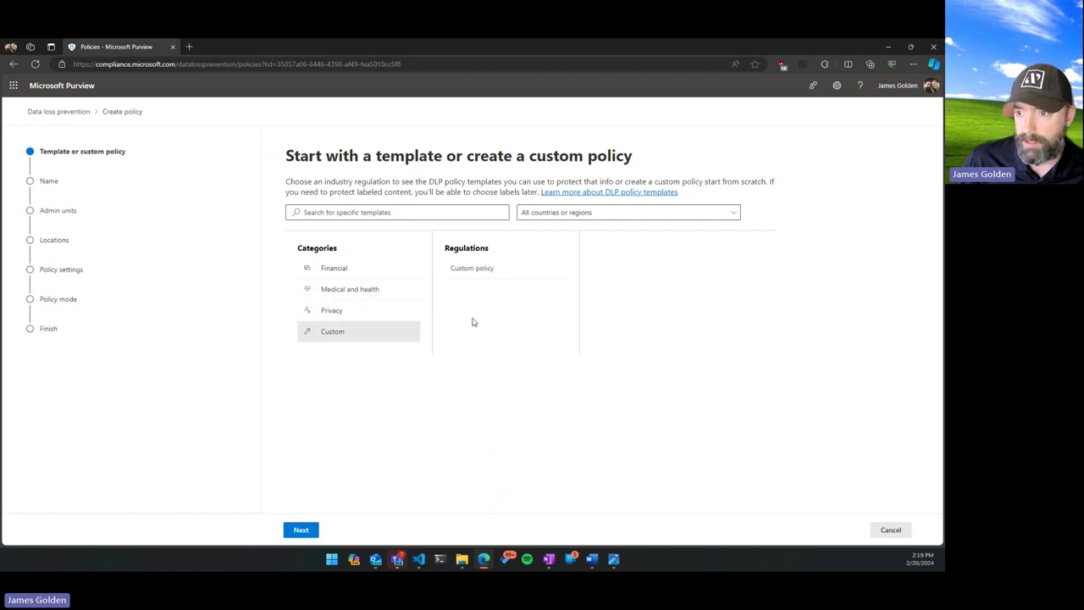
{"action": "left_click", "coordinate": [473, 269]}
{"action": "left_click", "coordinate": [360, 293]}
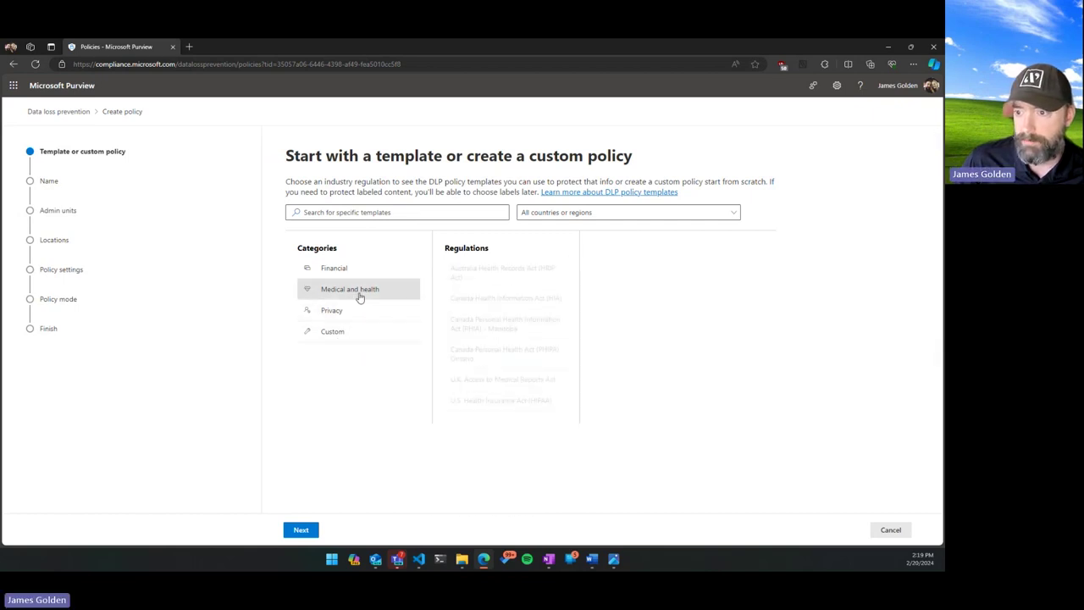
{"action": "left_click", "coordinate": [346, 269]}
{"action": "scroll", "coordinate": [476, 373], "scroll_direction": "down", "scroll_amount": 1}
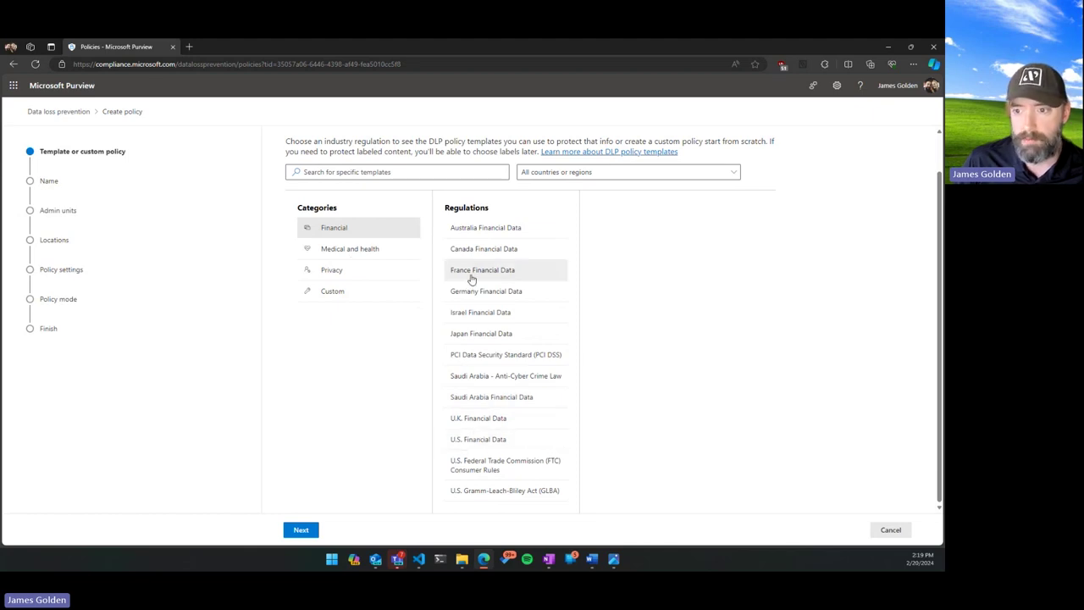
{"action": "left_click", "coordinate": [349, 249]}
{"action": "left_click", "coordinate": [360, 316]}
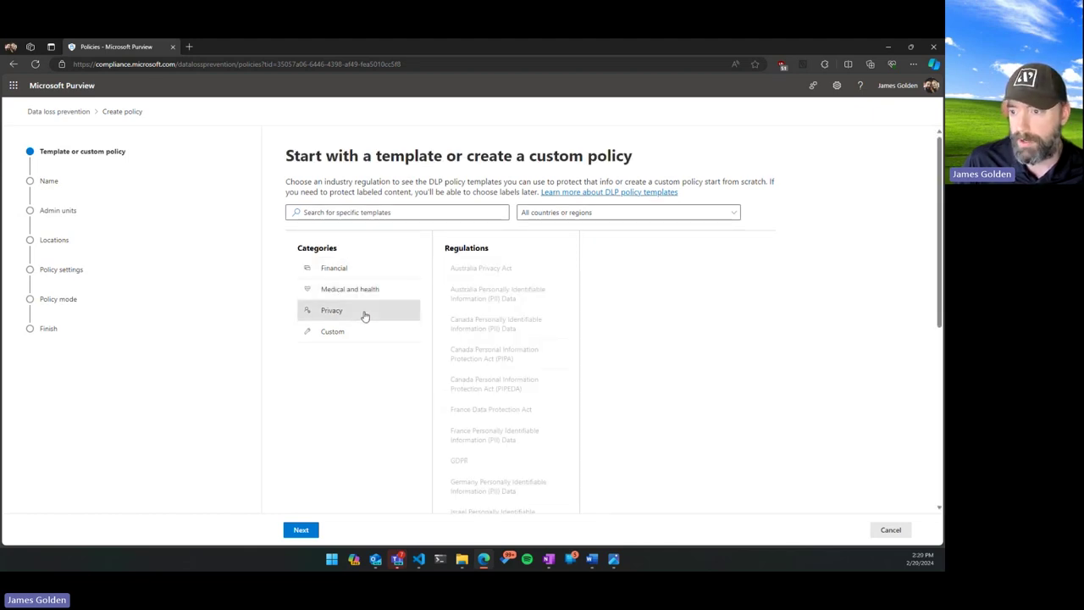
{"action": "scroll", "coordinate": [497, 448], "scroll_direction": "down", "scroll_amount": 5}
{"action": "scroll", "coordinate": [484, 359], "scroll_direction": "up", "scroll_amount": 3}
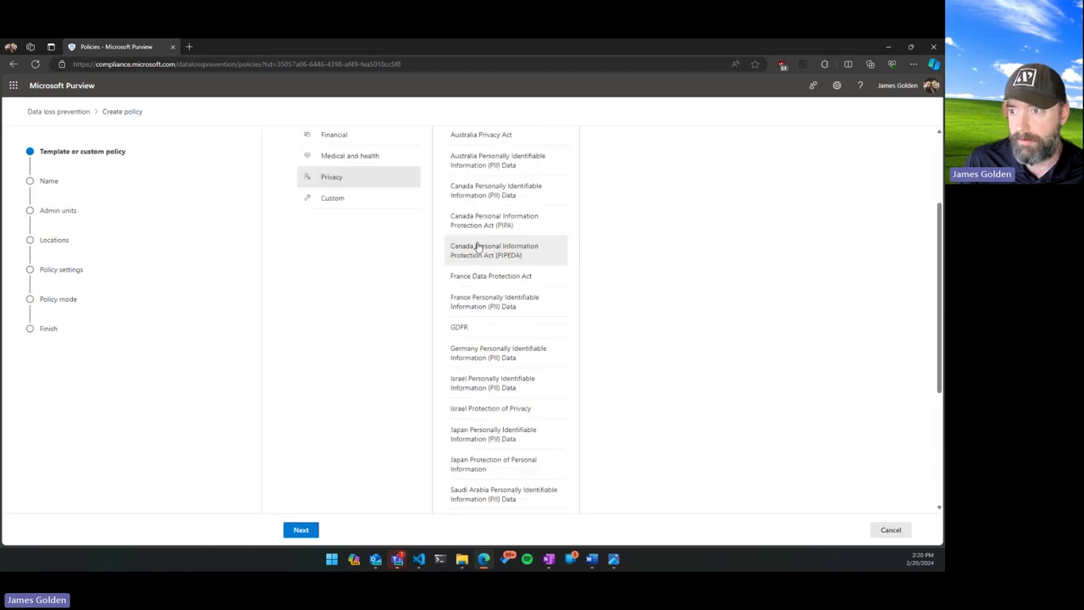
{"action": "scroll", "coordinate": [479, 246], "scroll_direction": "up", "scroll_amount": 1}
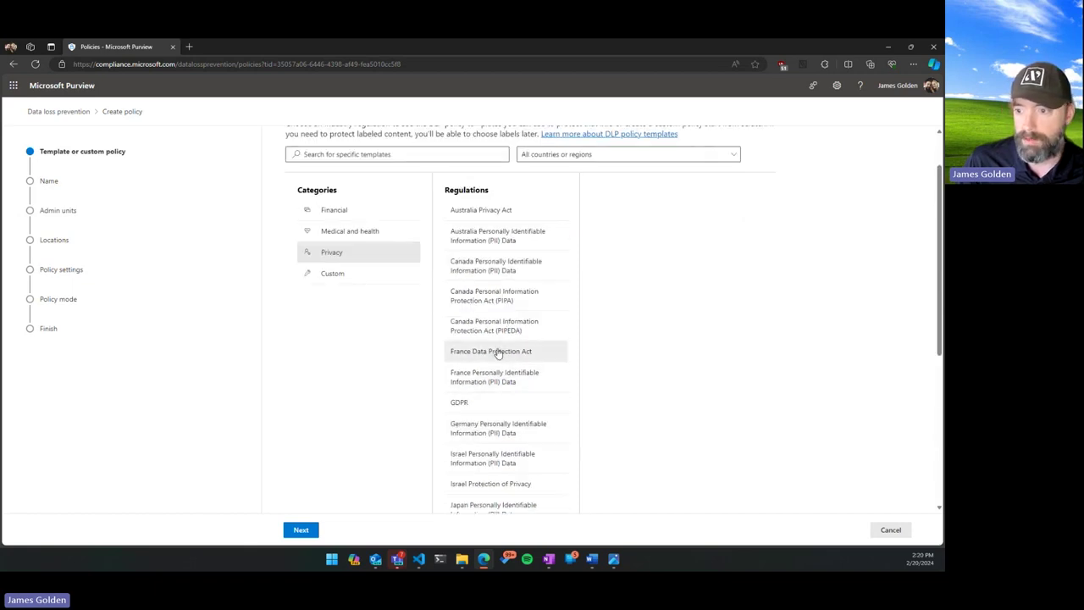
{"action": "scroll", "coordinate": [498, 354], "scroll_direction": "down", "scroll_amount": 5}
{"action": "scroll", "coordinate": [506, 443], "scroll_direction": "up", "scroll_amount": 6}
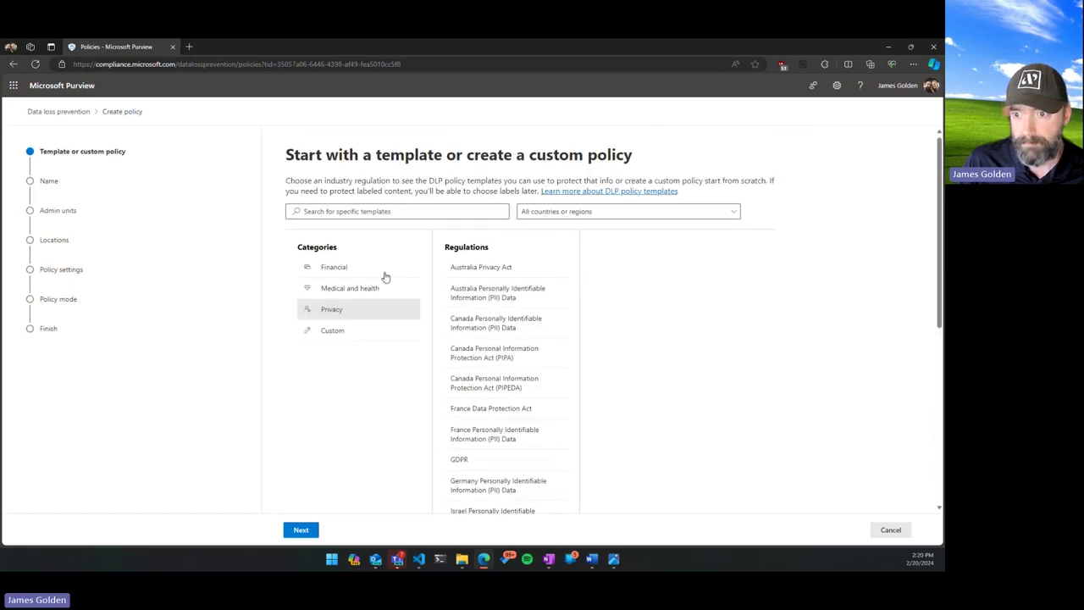
Choose the Custom category's Custom policy template and continue.
{"action": "left_click", "coordinate": [344, 330]}
{"action": "left_click", "coordinate": [471, 274]}
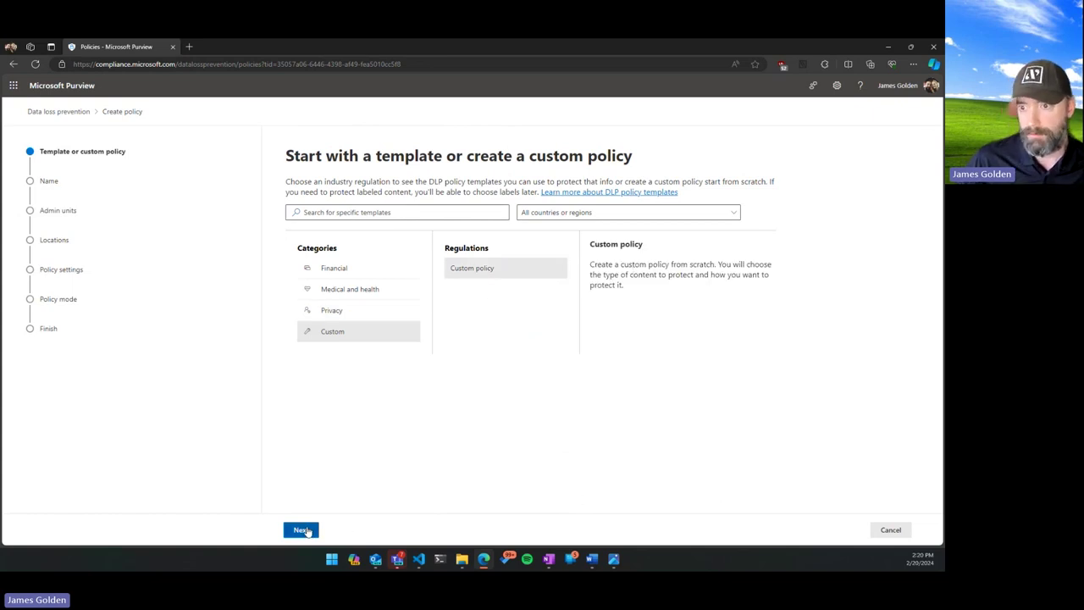
{"action": "left_click", "coordinate": [307, 531]}
Name the DLP policy 'Internal Only Violation' and keep the full directory scope.
{"action": "left_click_drag", "start_coordinate": [348, 225], "coordinate": [263, 224]}
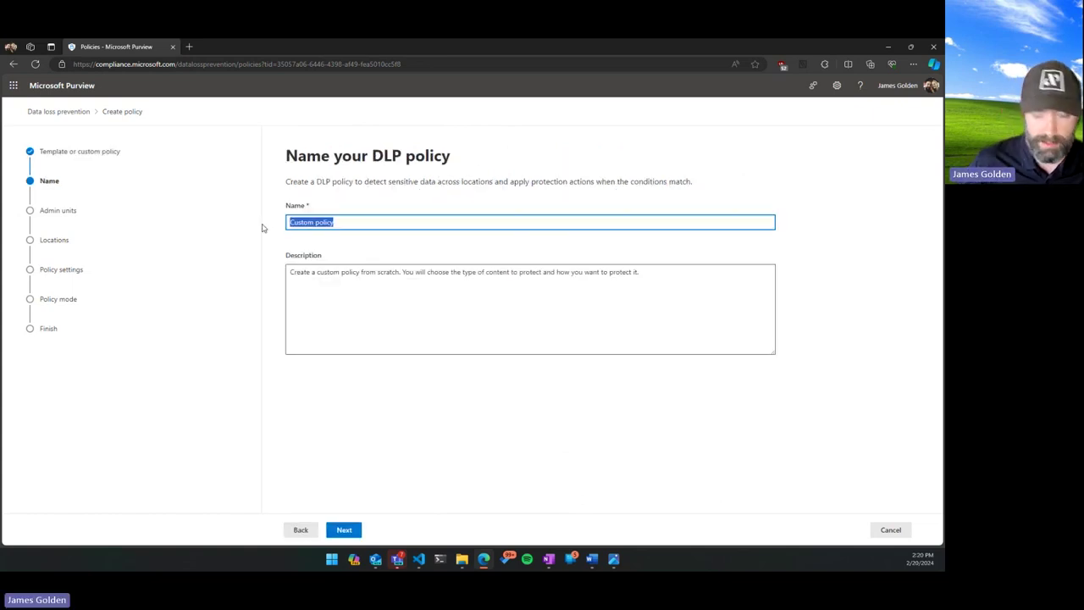
{"action": "type", "text": "Internal O"}
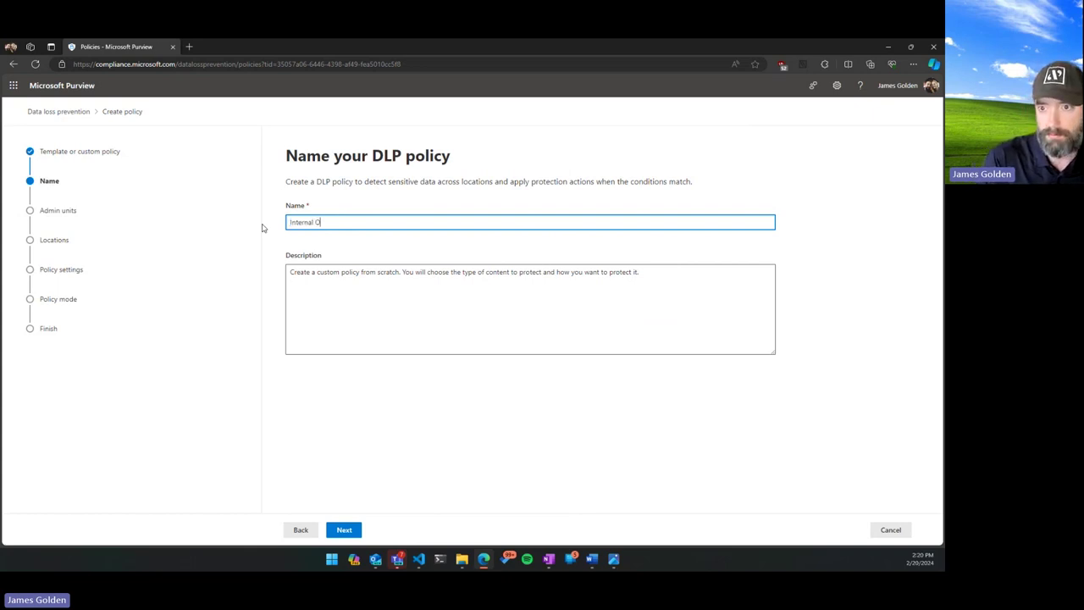
{"action": "type", "text": "nly Violation"}
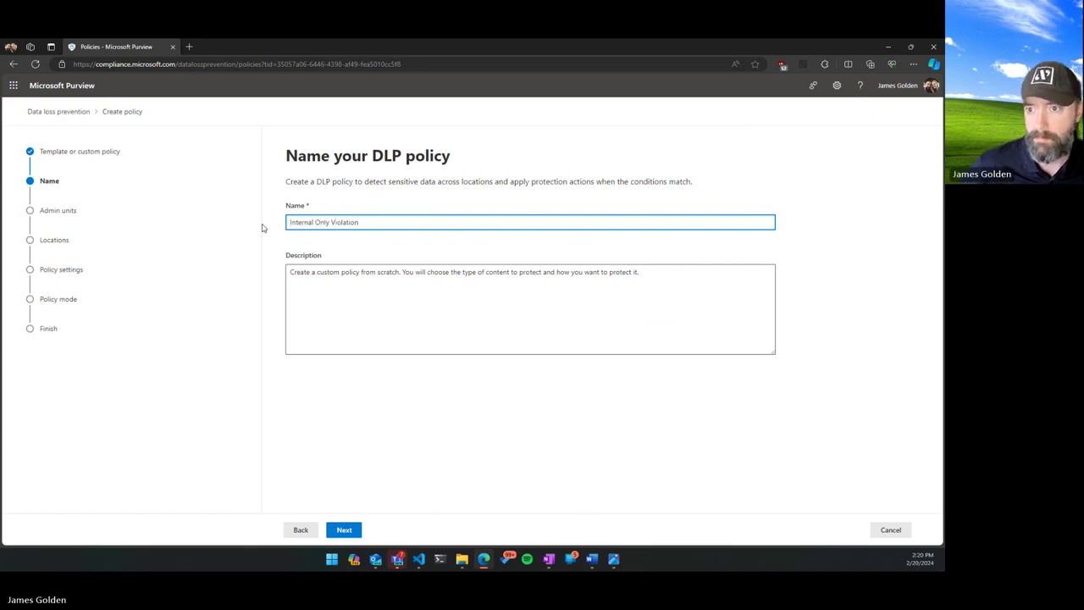
{"action": "left_click", "coordinate": [344, 531]}
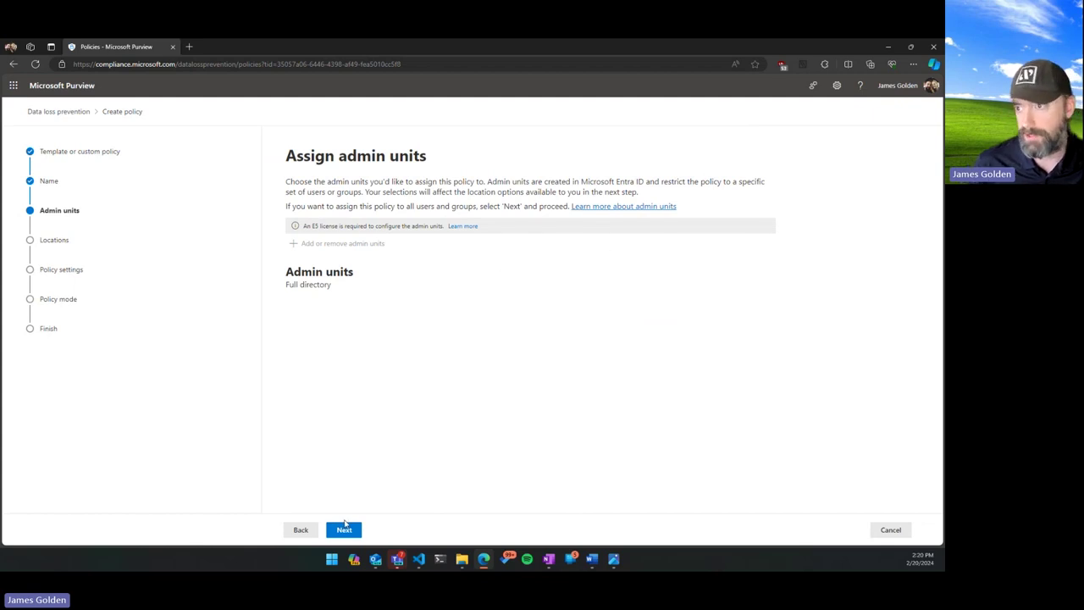
{"action": "left_click", "coordinate": [345, 529]}
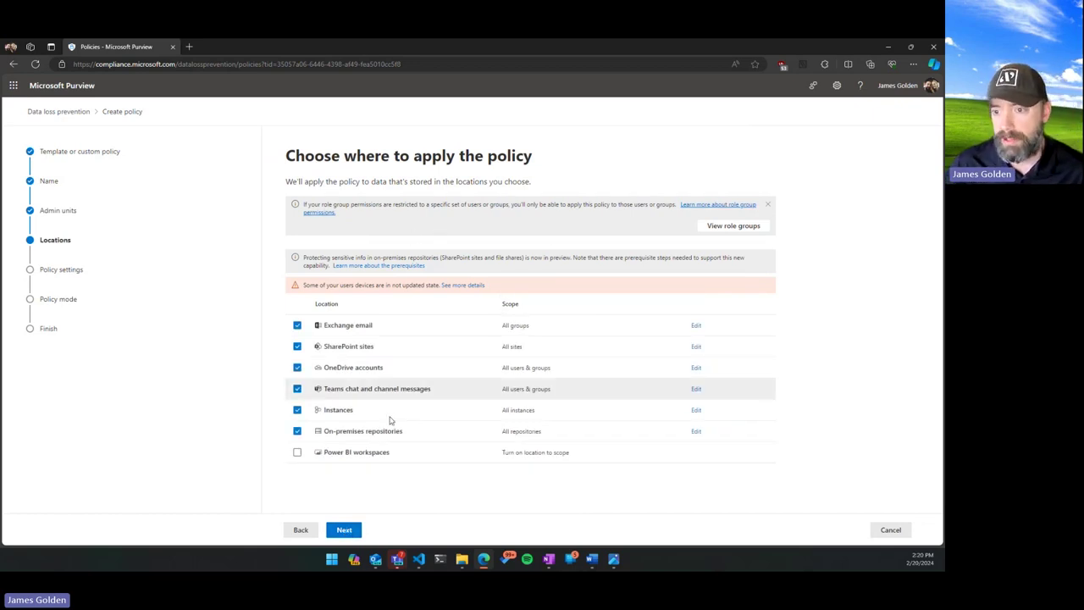
Restrict the policy to Exchange email, excluding SharePoint, OneDrive, Teams, Instances and on-premises repositories.
{"action": "left_click", "coordinate": [297, 345]}
{"action": "left_click", "coordinate": [298, 367]}
{"action": "left_click", "coordinate": [297, 388]}
{"action": "left_click", "coordinate": [298, 409]}
{"action": "left_click", "coordinate": [298, 430]}
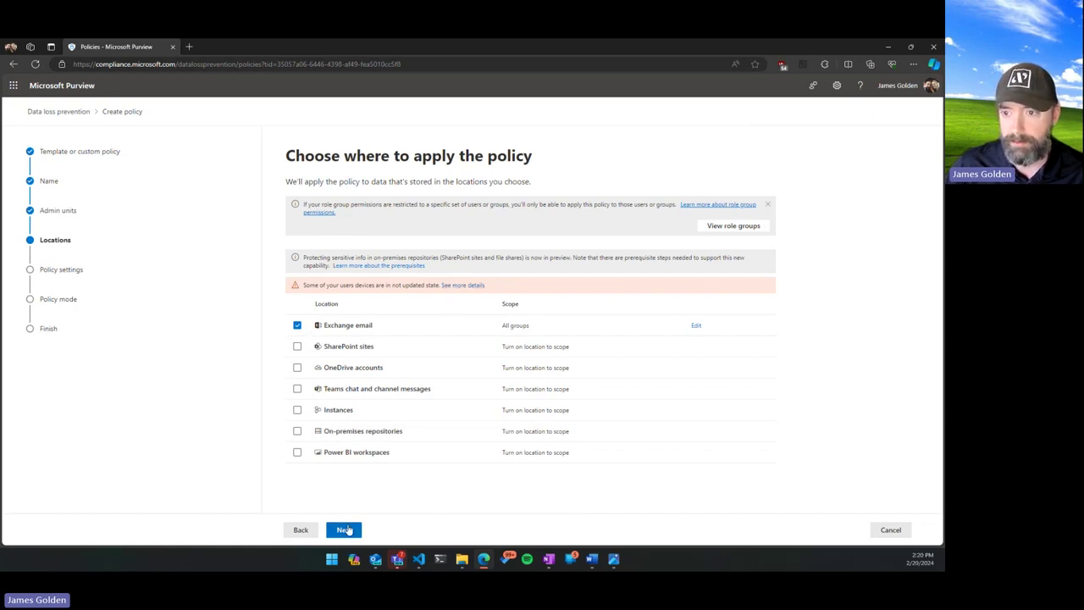
{"action": "left_click", "coordinate": [342, 530]}
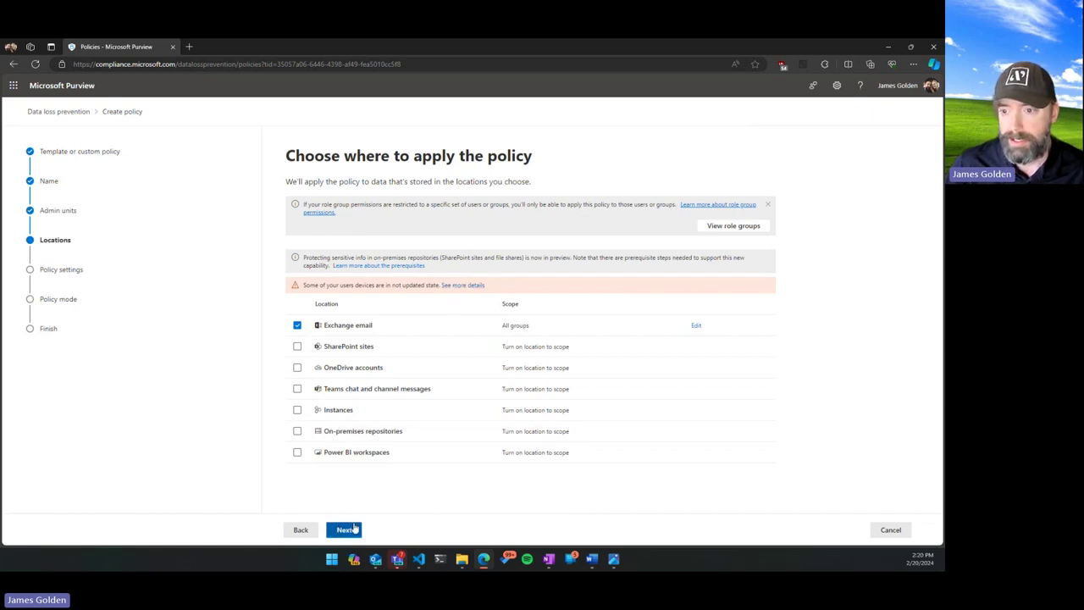
{"action": "left_click", "coordinate": [345, 530]}
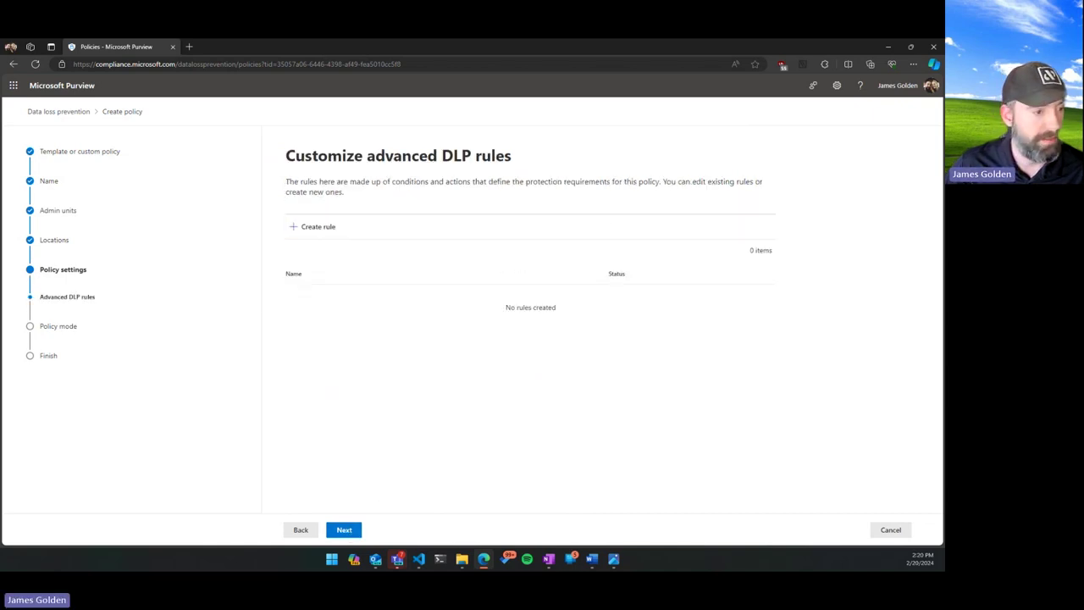
Create a rule named Internal Only Labeled Files or Email with a Content contains condition.
{"action": "left_click", "coordinate": [323, 229]}
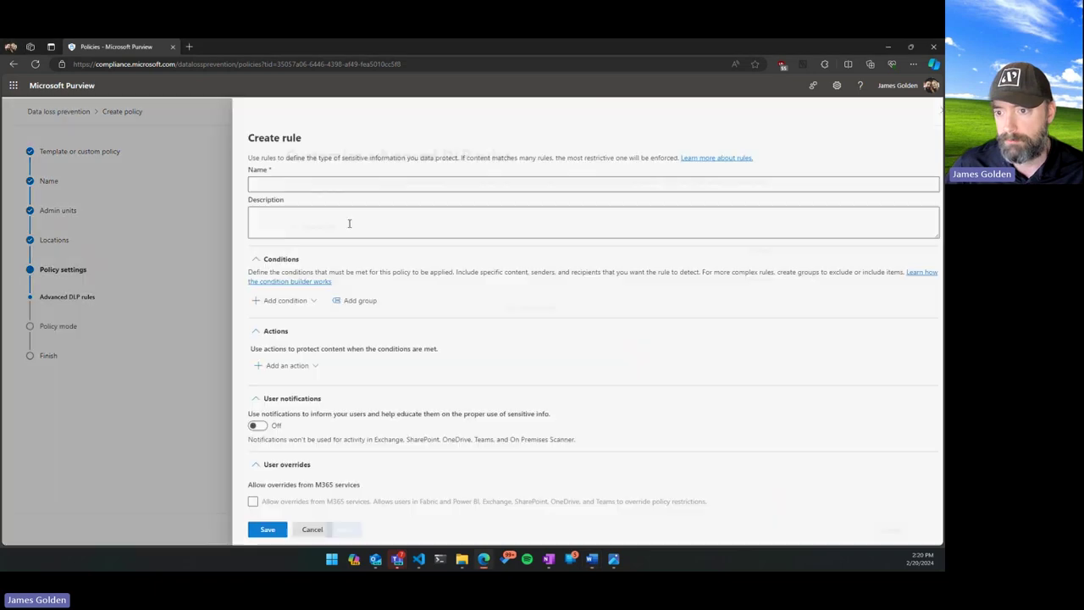
{"action": "left_click", "coordinate": [326, 183]}
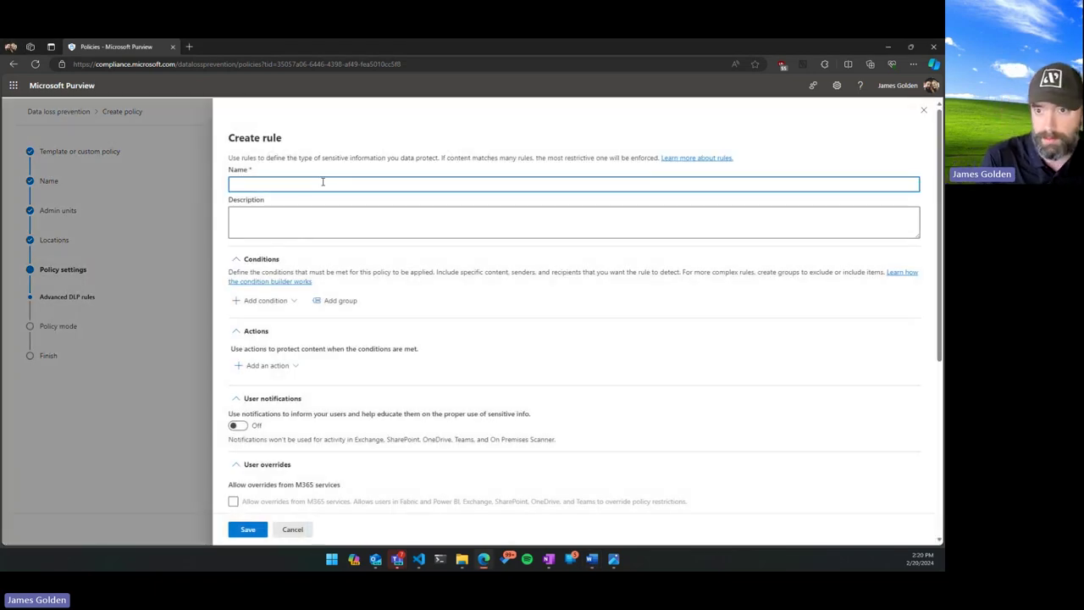
{"action": "type", "text": "Internal Only Labeled Files o"}
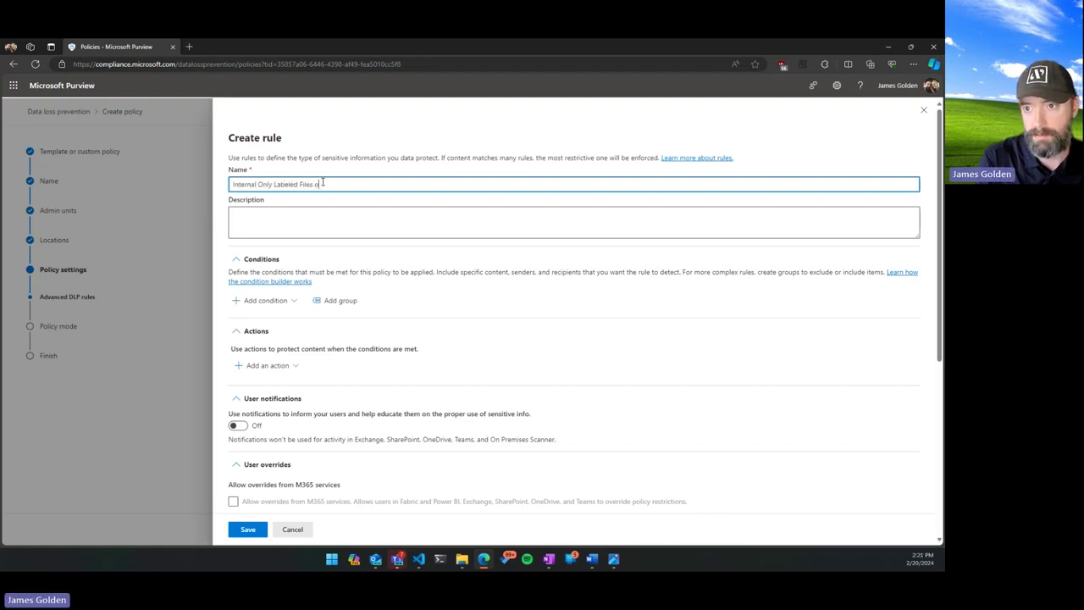
{"action": "key", "text": "BackSpace"}
{"action": "key", "text": "BackSpace"}
{"action": "key", "text": "BackSpace"}
{"action": "type", "text": "Email"}
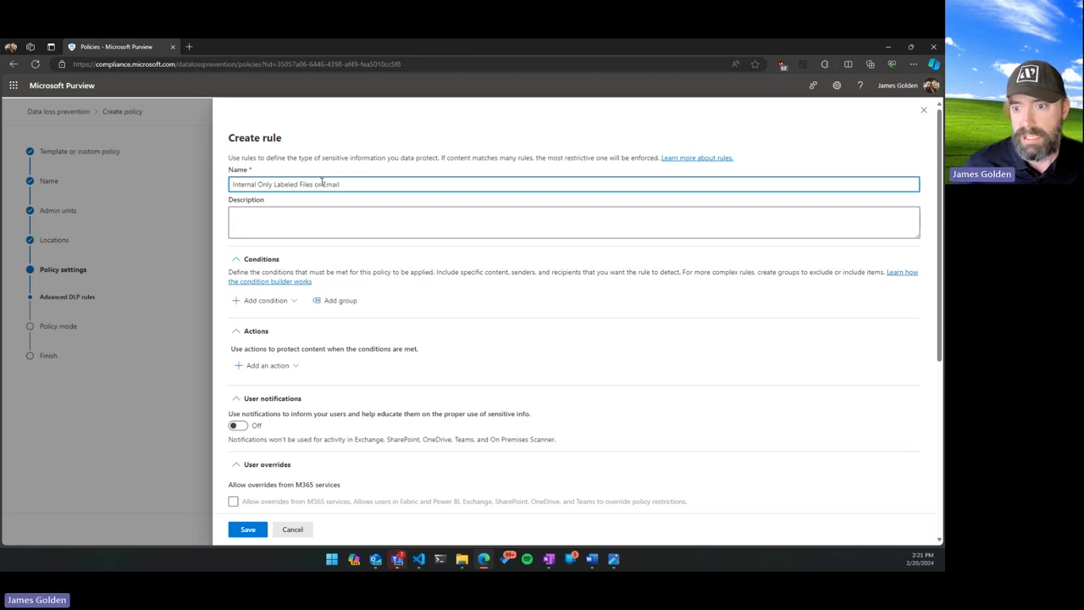
{"action": "left_click", "coordinate": [286, 302]}
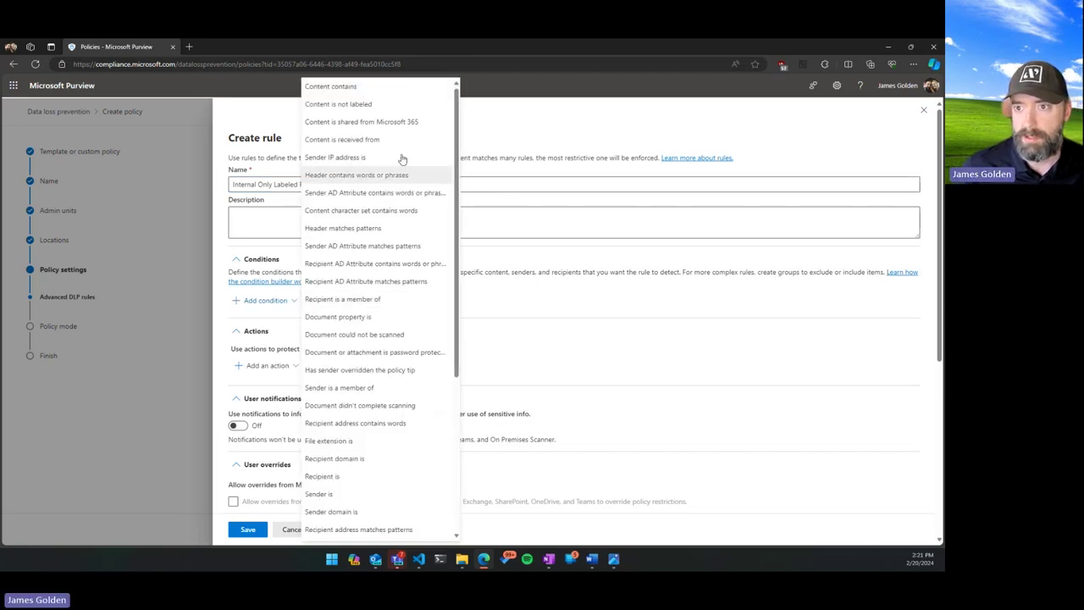
{"action": "scroll", "coordinate": [390, 398], "scroll_direction": "down", "scroll_amount": 3}
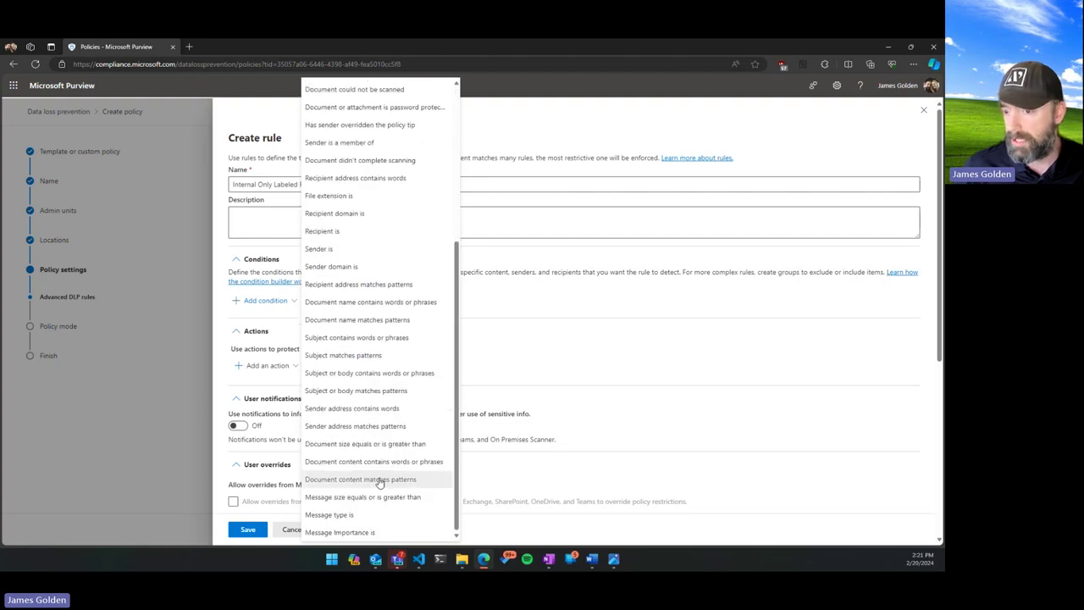
{"action": "scroll", "coordinate": [362, 518], "scroll_direction": "up", "scroll_amount": 3}
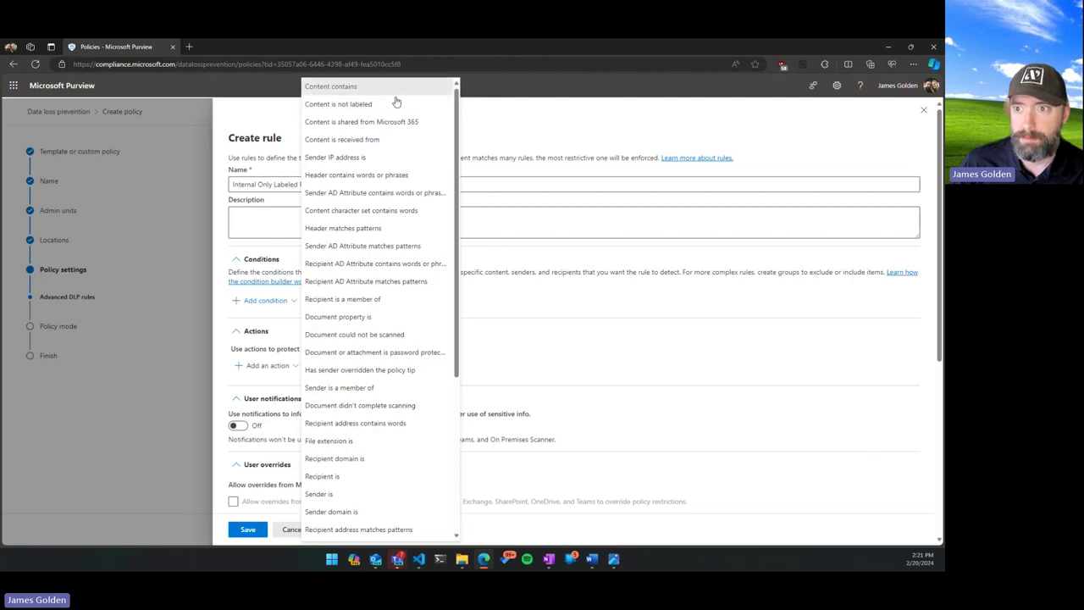
{"action": "left_click", "coordinate": [393, 89]}
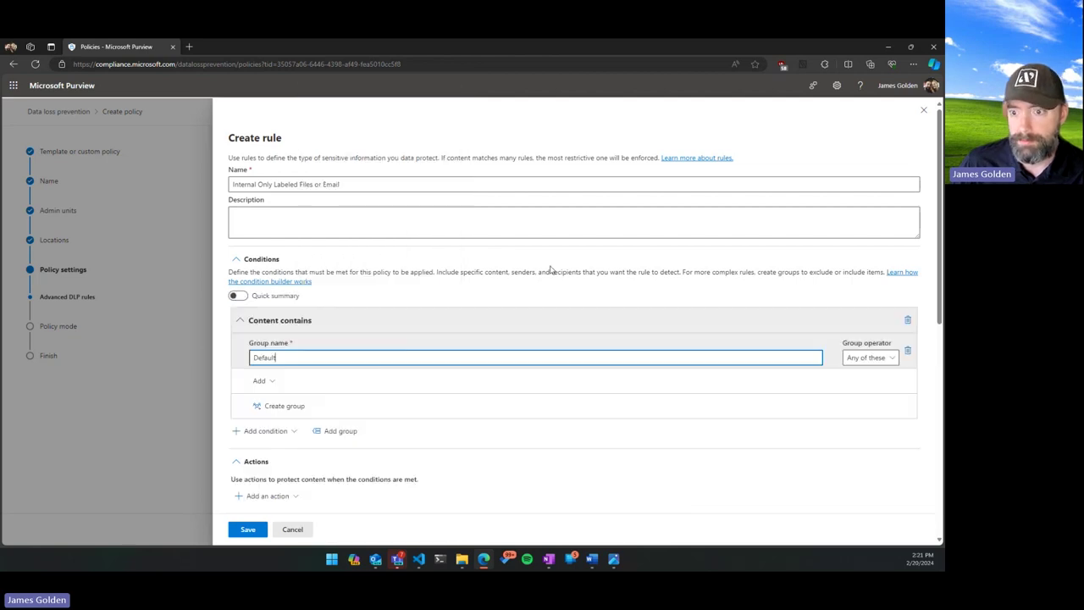
Add a sensitivity label condition so the rule matches content labelled Internal Only.
{"action": "left_click", "coordinate": [261, 380]}
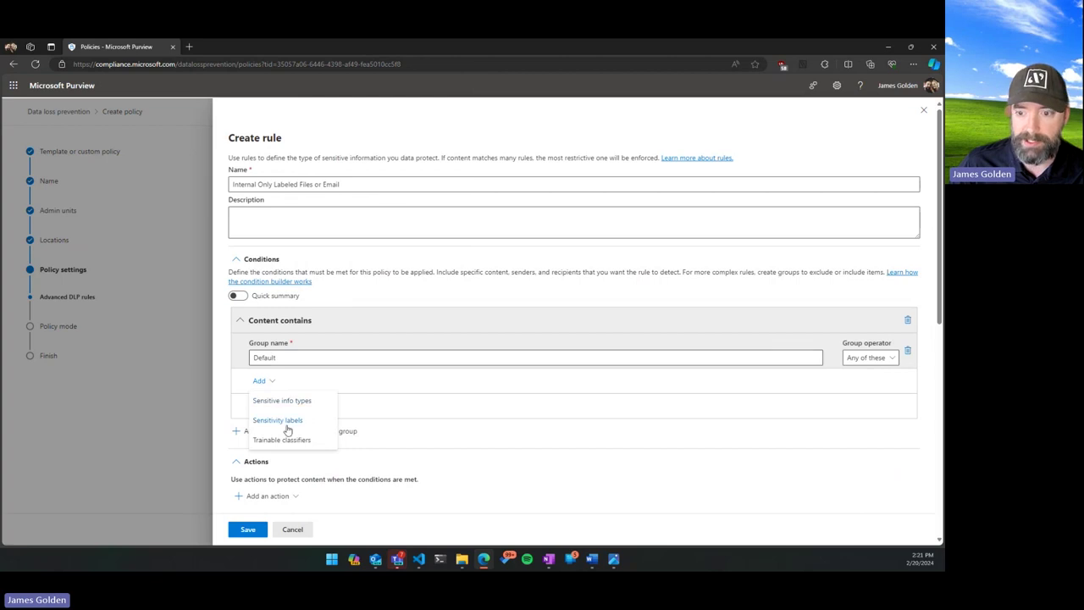
{"action": "left_click", "coordinate": [284, 420]}
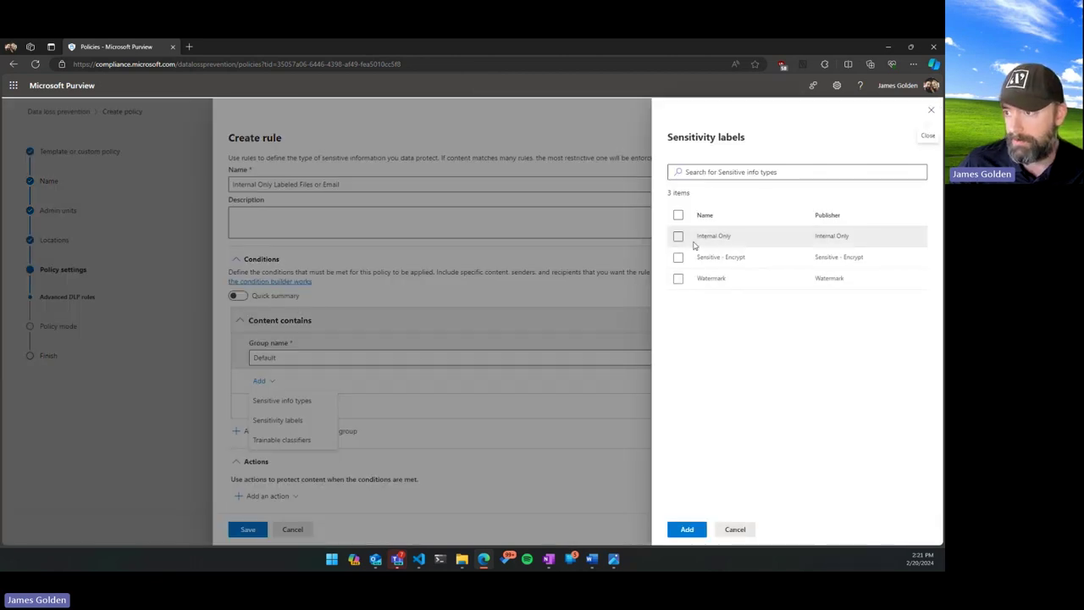
{"action": "left_click", "coordinate": [678, 236]}
{"action": "left_click", "coordinate": [685, 529]}
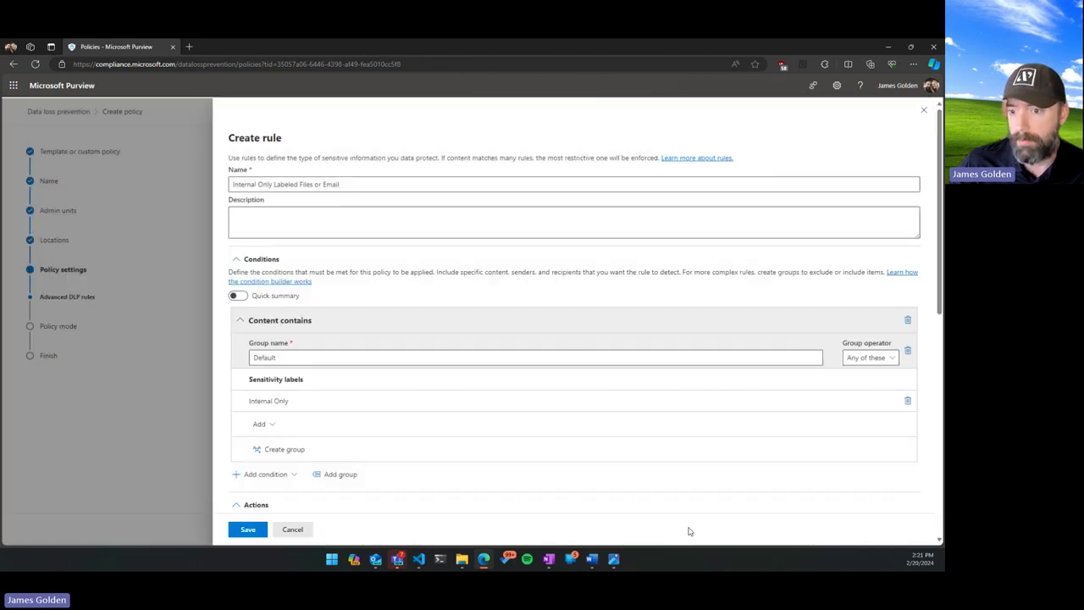
{"action": "left_click", "coordinate": [240, 296]}
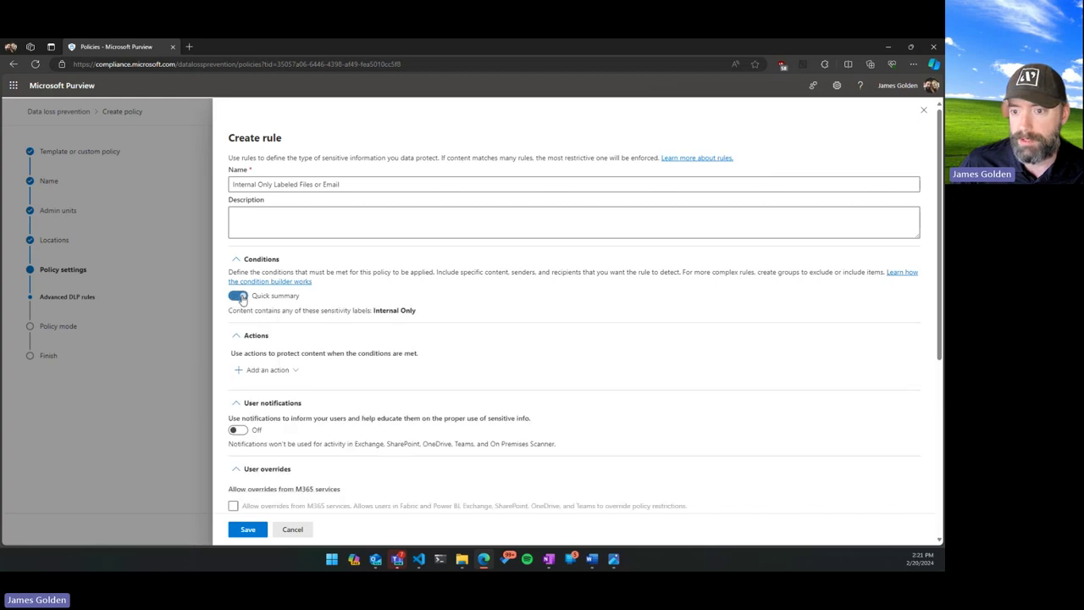
{"action": "left_click_drag", "start_coordinate": [229, 311], "coordinate": [431, 319]}
{"action": "left_click", "coordinate": [430, 320]}
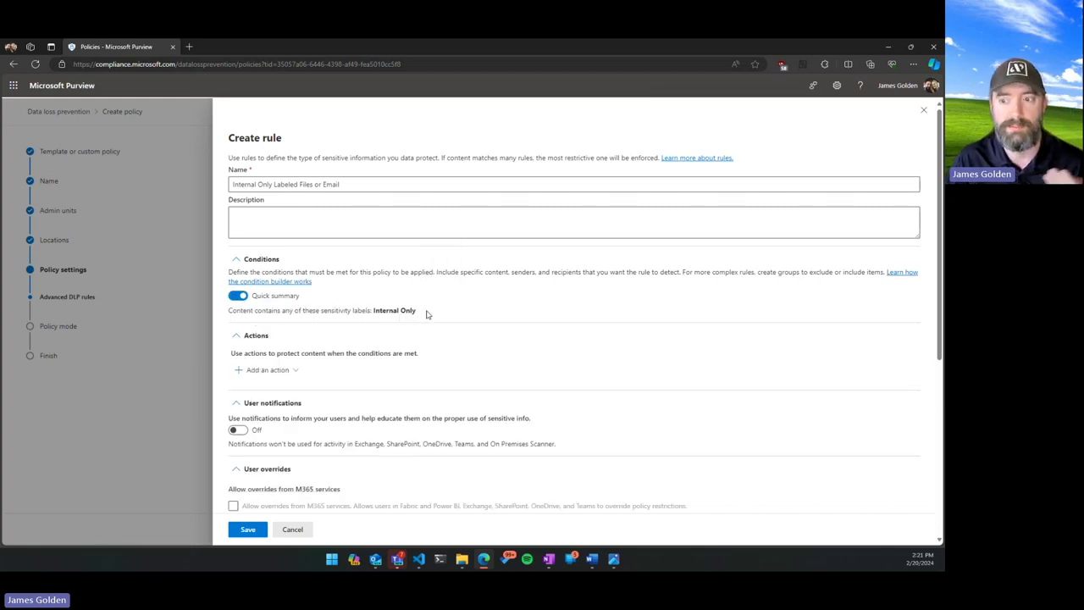
Add a Forward for approval action with one approver and turn user notifications on.
{"action": "left_click", "coordinate": [282, 372]}
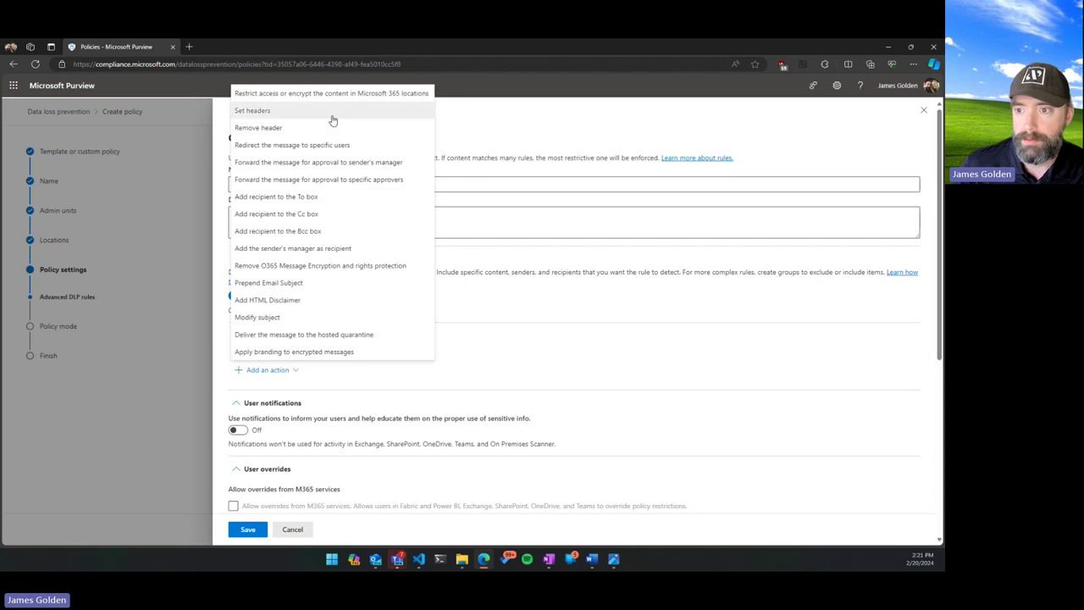
{"action": "left_click", "coordinate": [335, 179]}
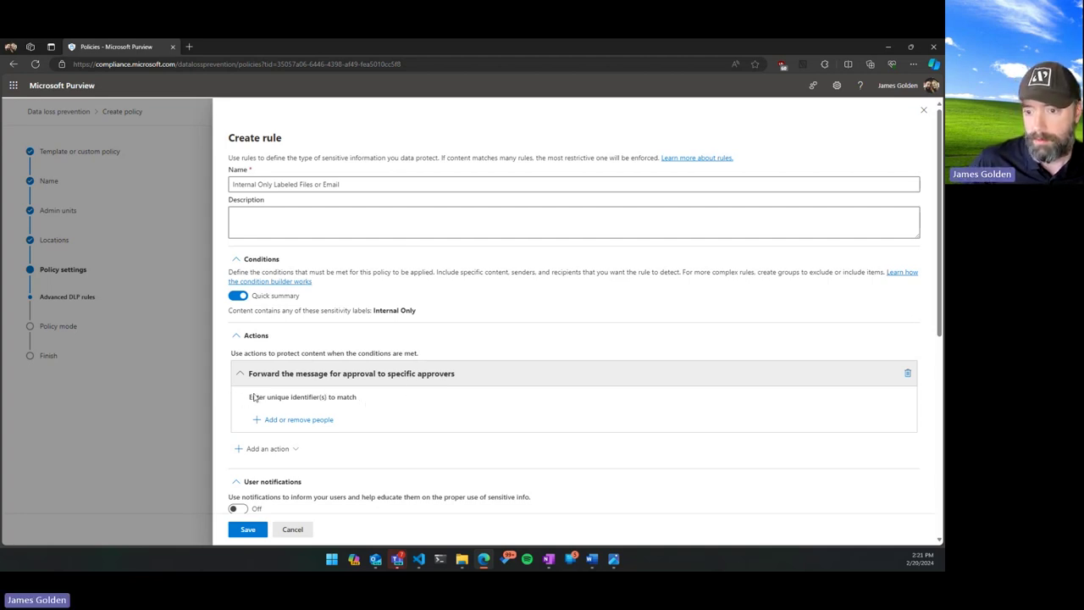
{"action": "left_click", "coordinate": [294, 424]}
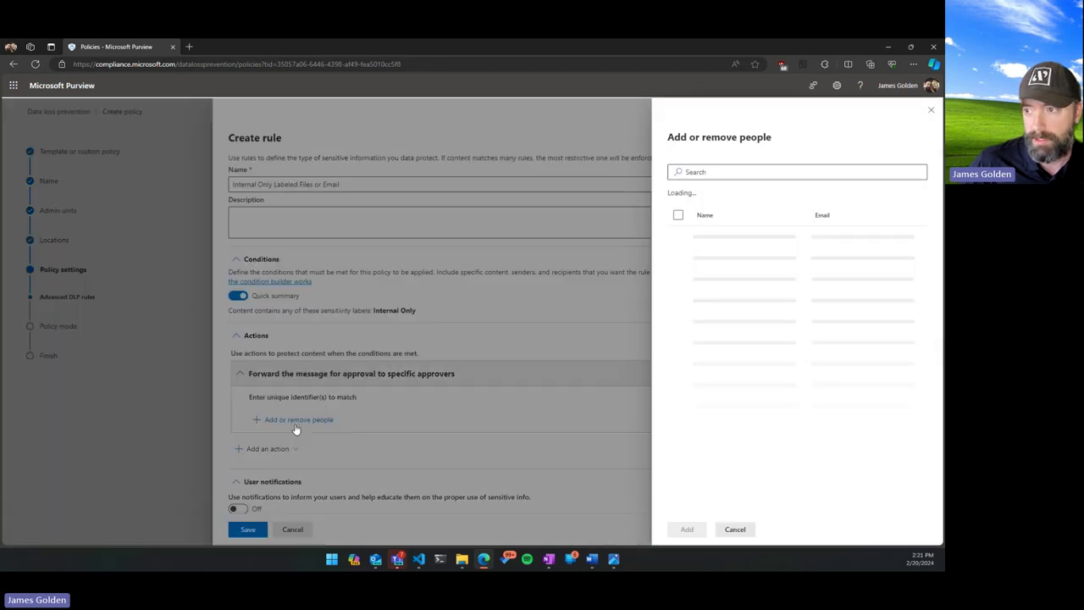
{"action": "left_click", "coordinate": [783, 173]}
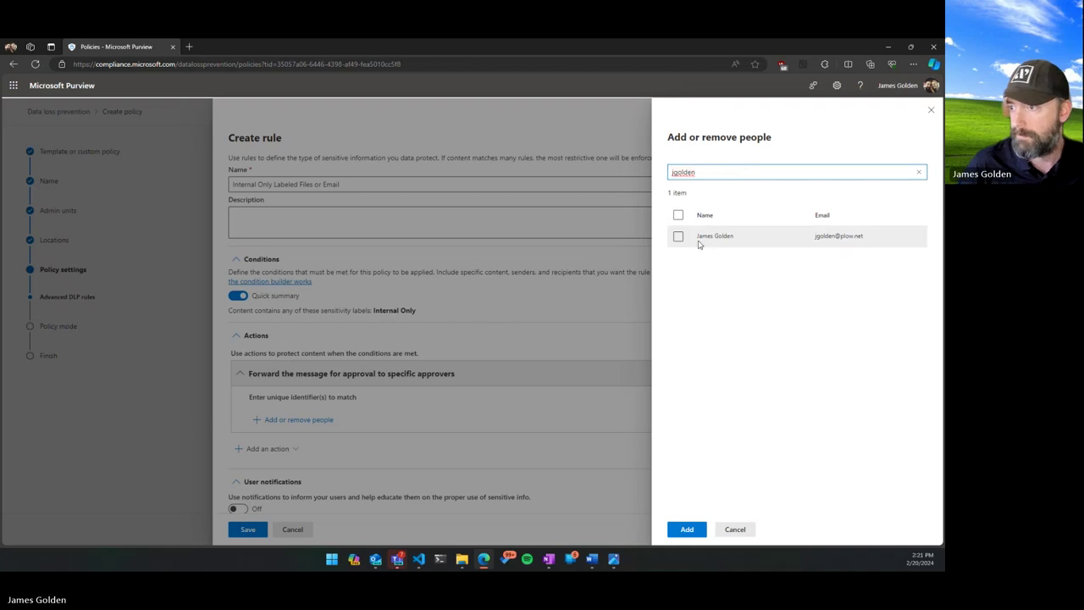
{"action": "left_click", "coordinate": [679, 238]}
{"action": "left_click", "coordinate": [687, 529]}
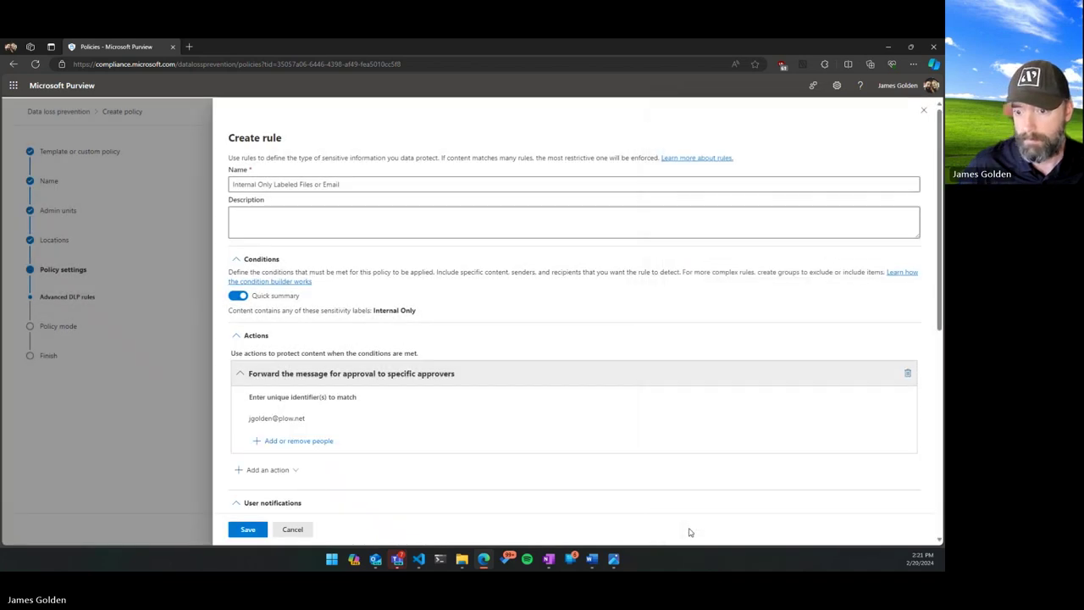
{"action": "scroll", "coordinate": [416, 327], "scroll_direction": "down", "scroll_amount": 2}
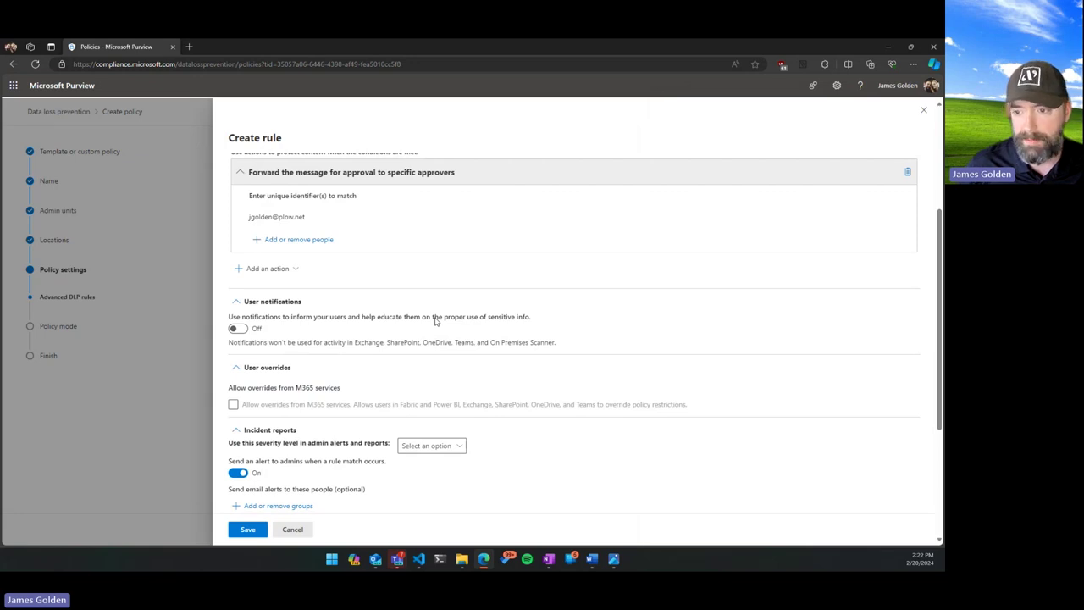
{"action": "left_click", "coordinate": [243, 330]}
Set the Incident reports alert severity to High and save the Internal Only Labeled Files or Email rule.
{"action": "scroll", "coordinate": [346, 327], "scroll_direction": "down", "scroll_amount": 2}
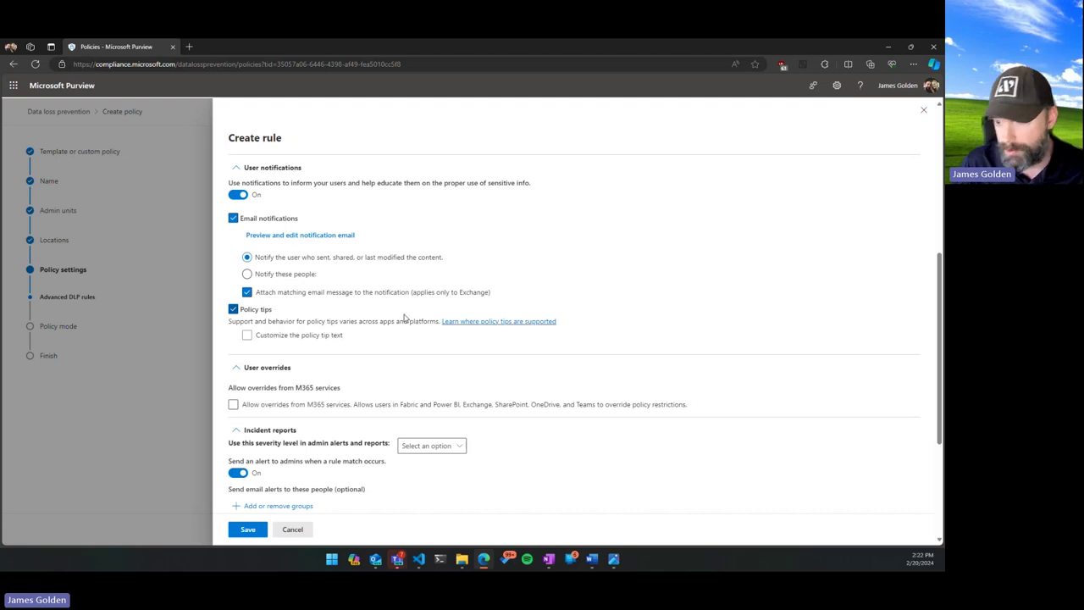
{"action": "scroll", "coordinate": [415, 319], "scroll_direction": "down", "scroll_amount": 1}
{"action": "scroll", "coordinate": [377, 300], "scroll_direction": "down", "scroll_amount": 1}
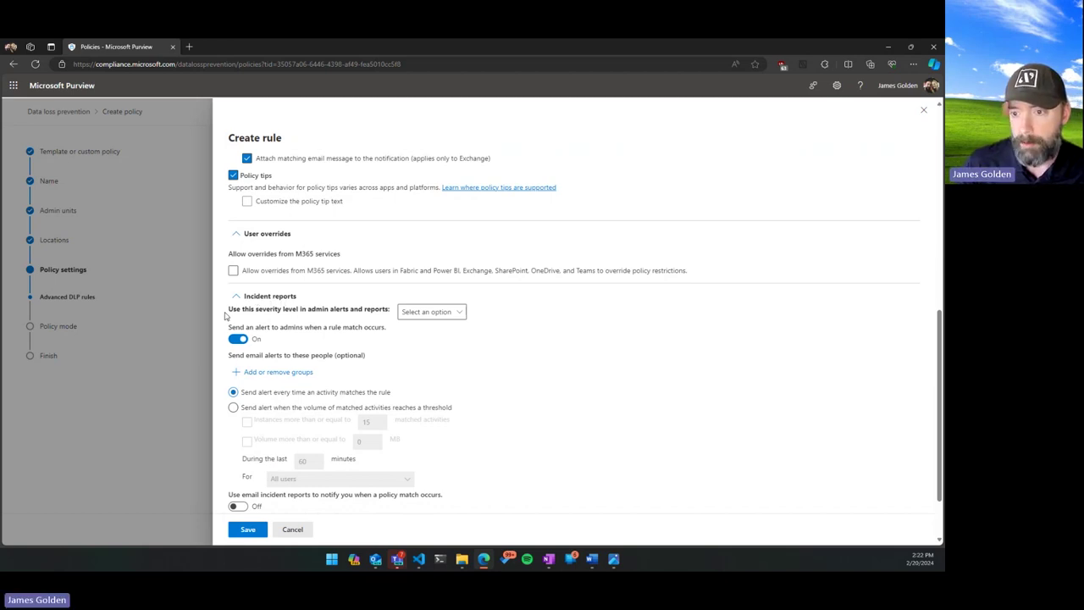
{"action": "left_click", "coordinate": [457, 312]}
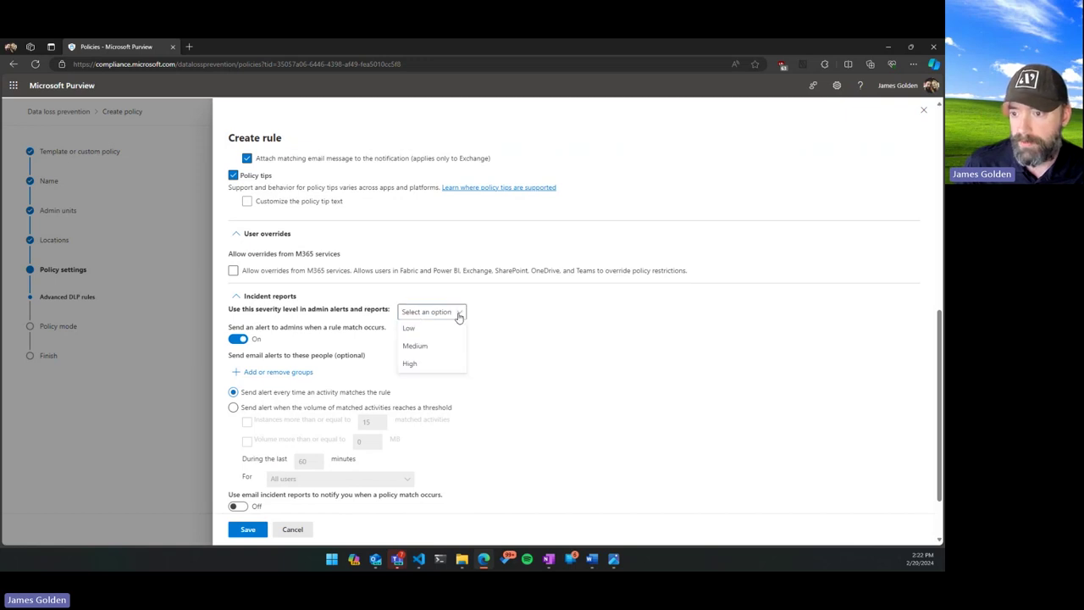
{"action": "left_click", "coordinate": [441, 364]}
{"action": "scroll", "coordinate": [445, 338], "scroll_direction": "down", "scroll_amount": 1}
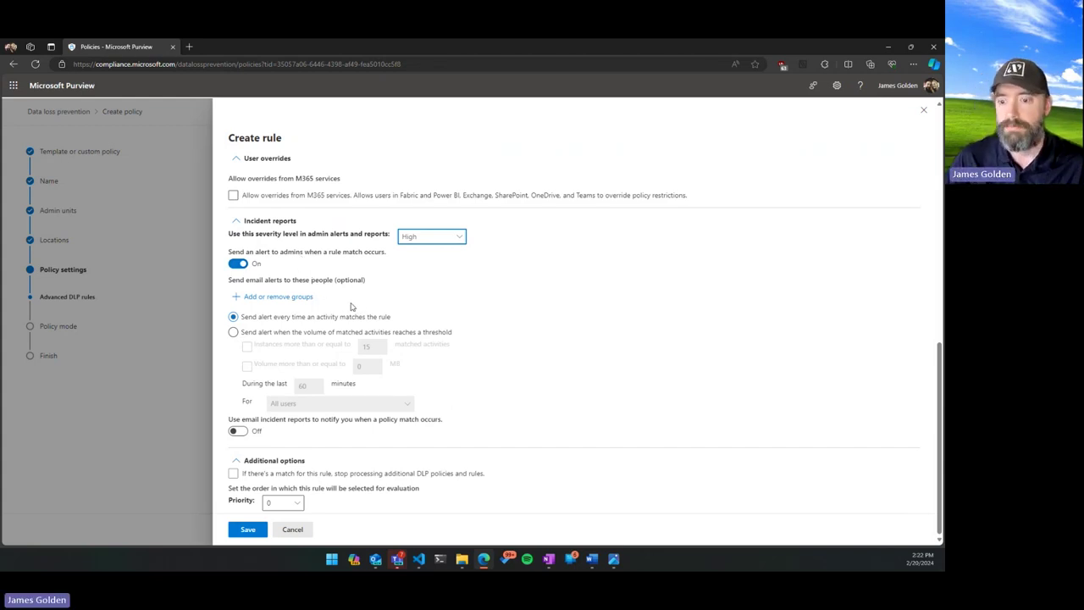
{"action": "left_click", "coordinate": [248, 531]}
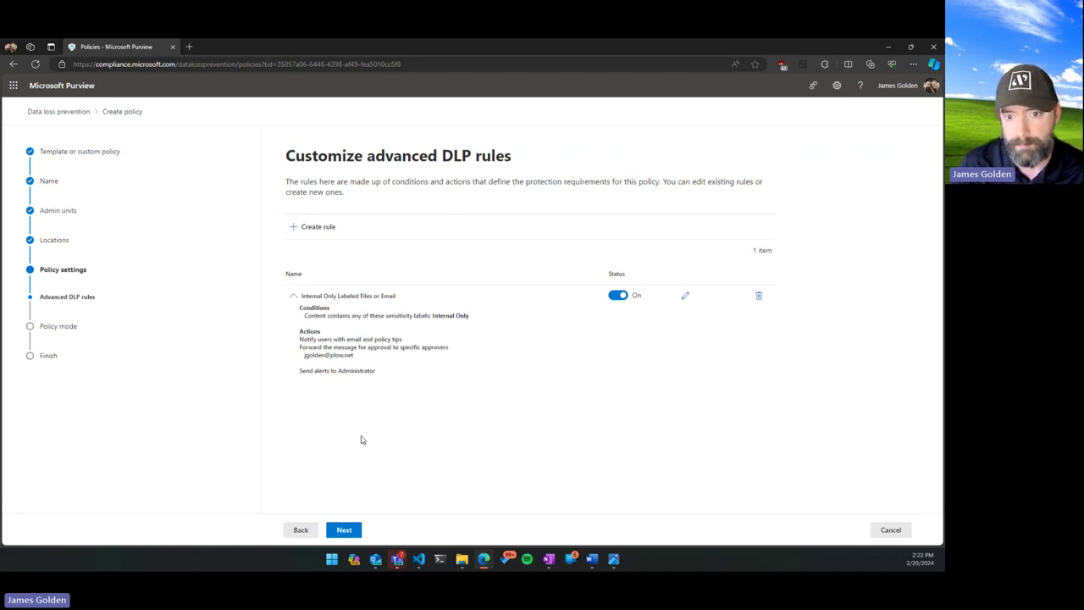
Move from Customize advanced DLP rules to the Policy mode step, keeping test mode.
{"action": "left_click", "coordinate": [345, 534]}
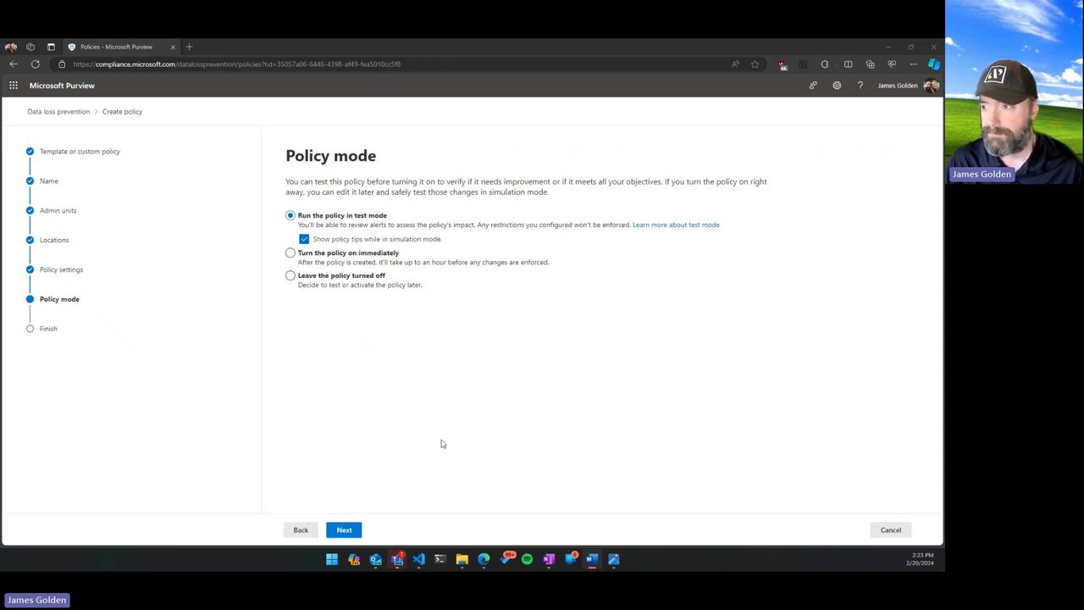
Review and submit the Internal Only Violation DLP policy, then return to the policies list.
{"action": "left_click", "coordinate": [359, 530]}
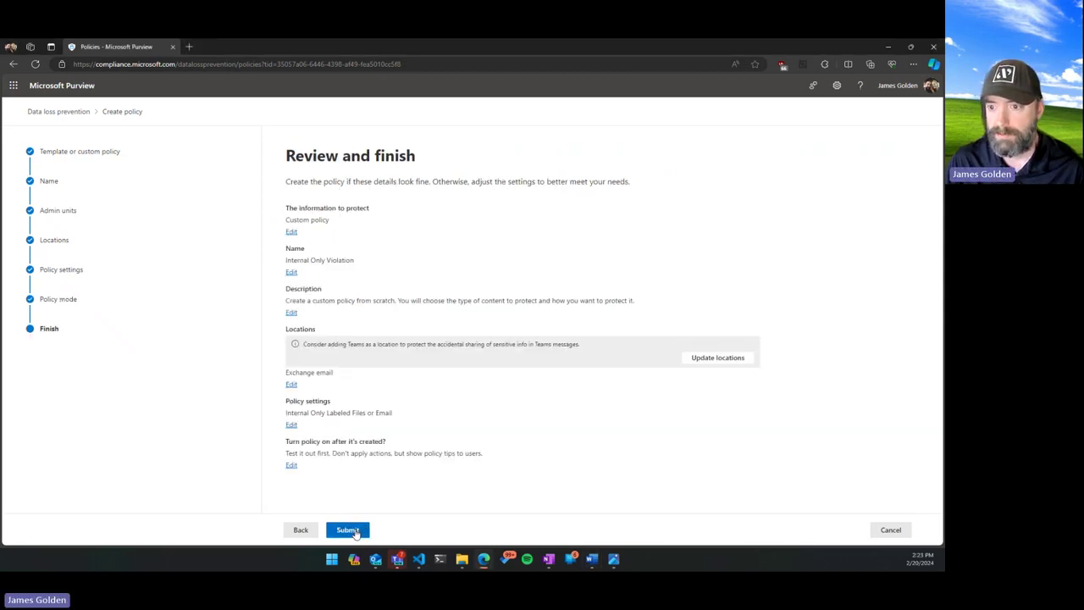
{"action": "left_click", "coordinate": [366, 530]}
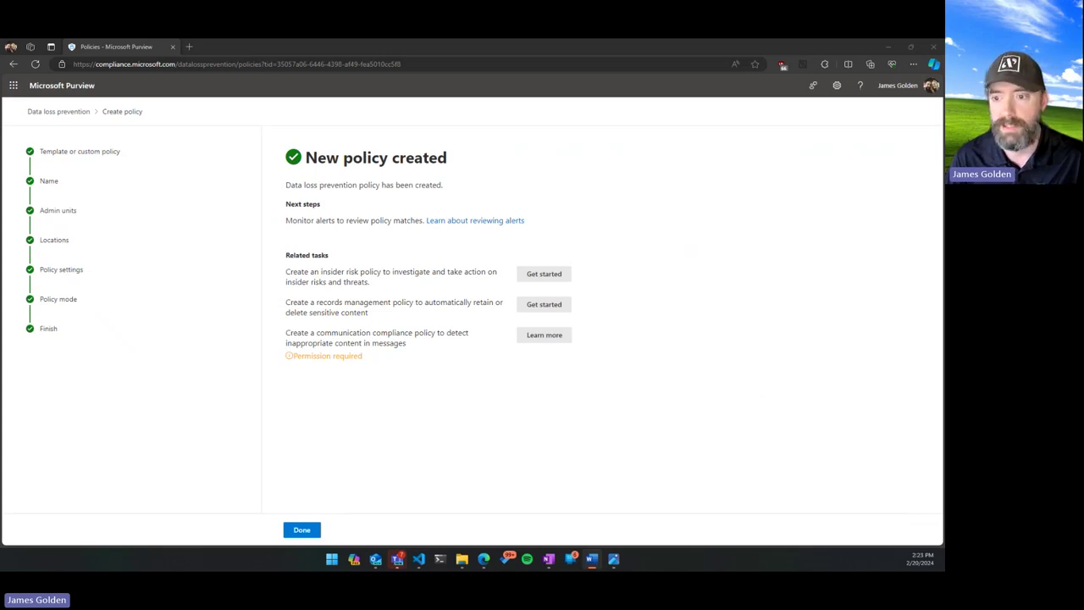
{"action": "key", "text": "Return"}
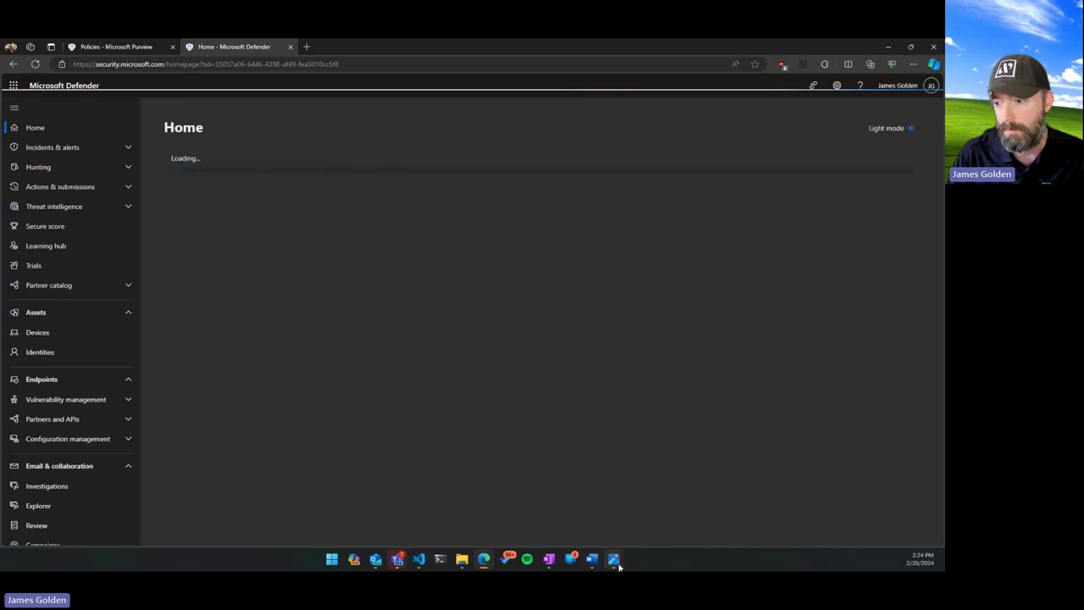
Open the Zero-Trust-Architecture image preview from the Photos taskbar icon.
{"action": "mouse_move", "coordinate": [617, 565]}
{"action": "left_click", "coordinate": [667, 488]}
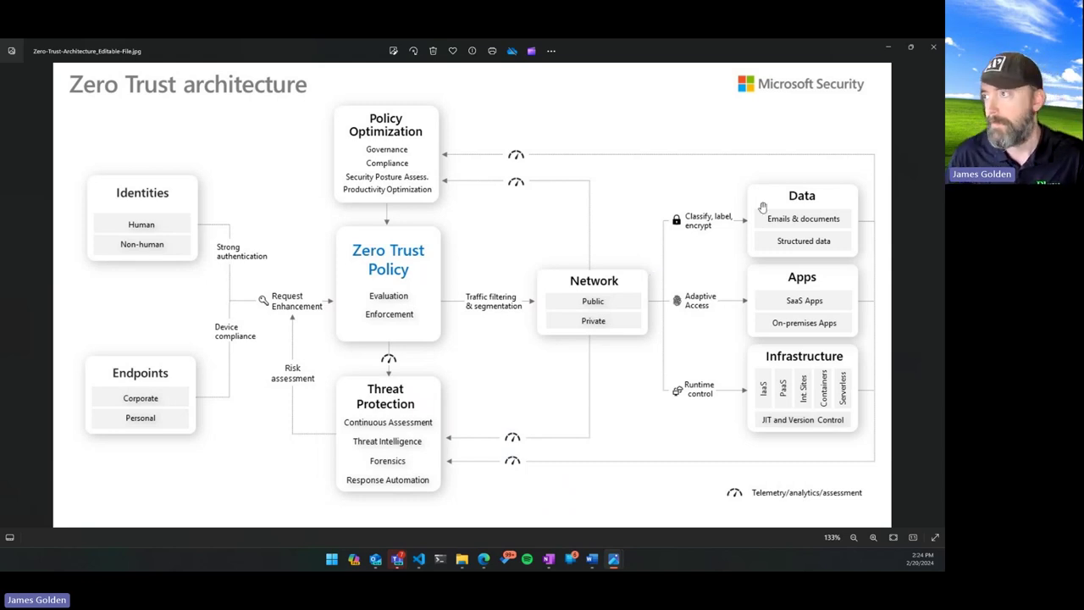
Put away the Zero Trust diagram in Photos to return to the Defender home page.
{"action": "left_click", "coordinate": [888, 46]}
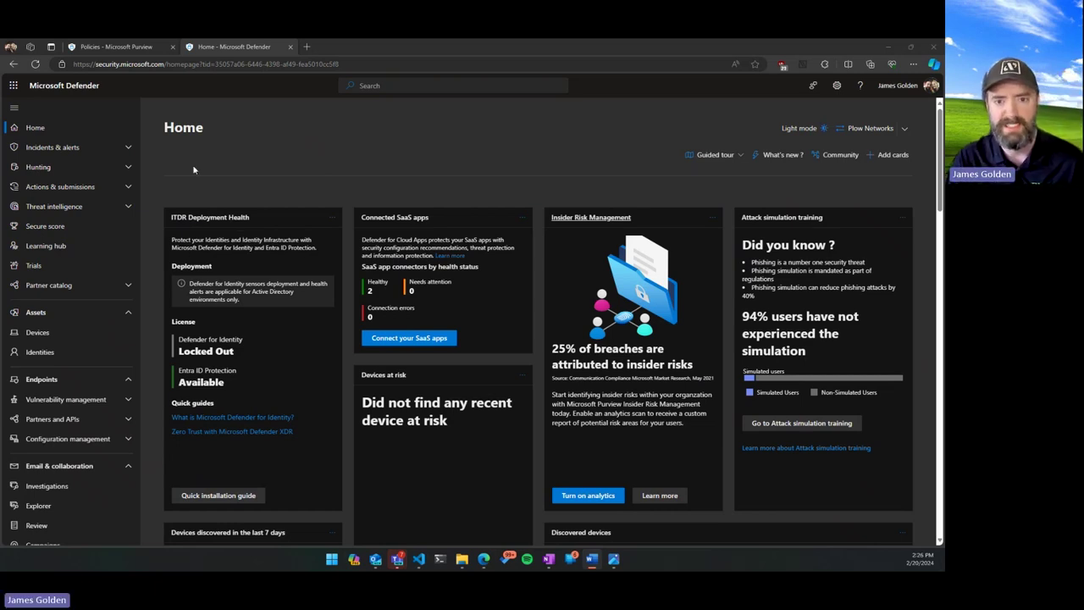
Expand the Incidents & alerts group in the Defender navigation to reveal Incidents and Alerts.
{"action": "left_click", "coordinate": [129, 148]}
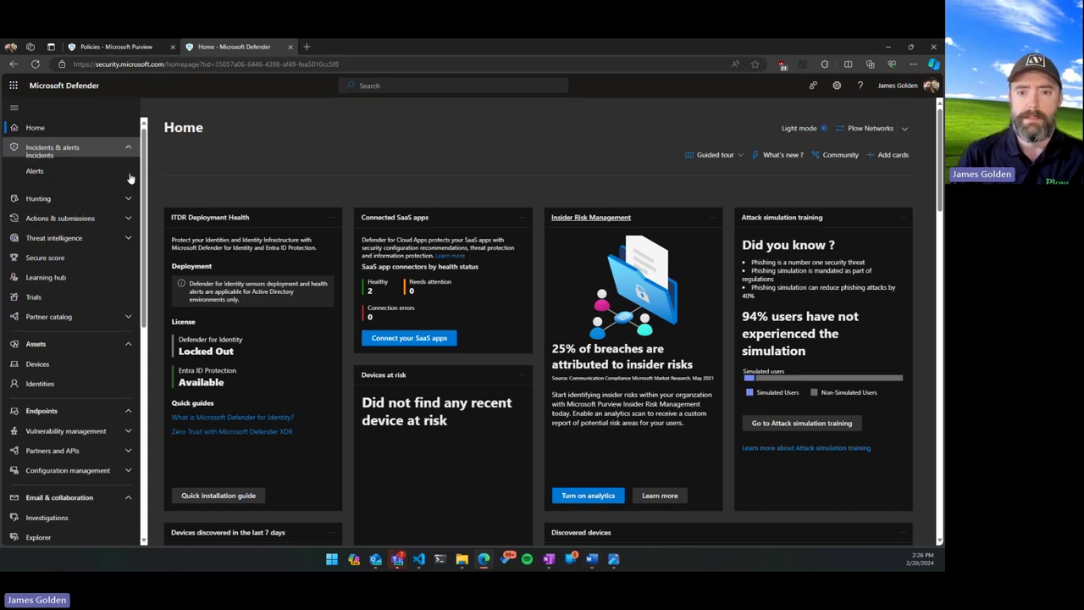
{"action": "left_click", "coordinate": [77, 146]}
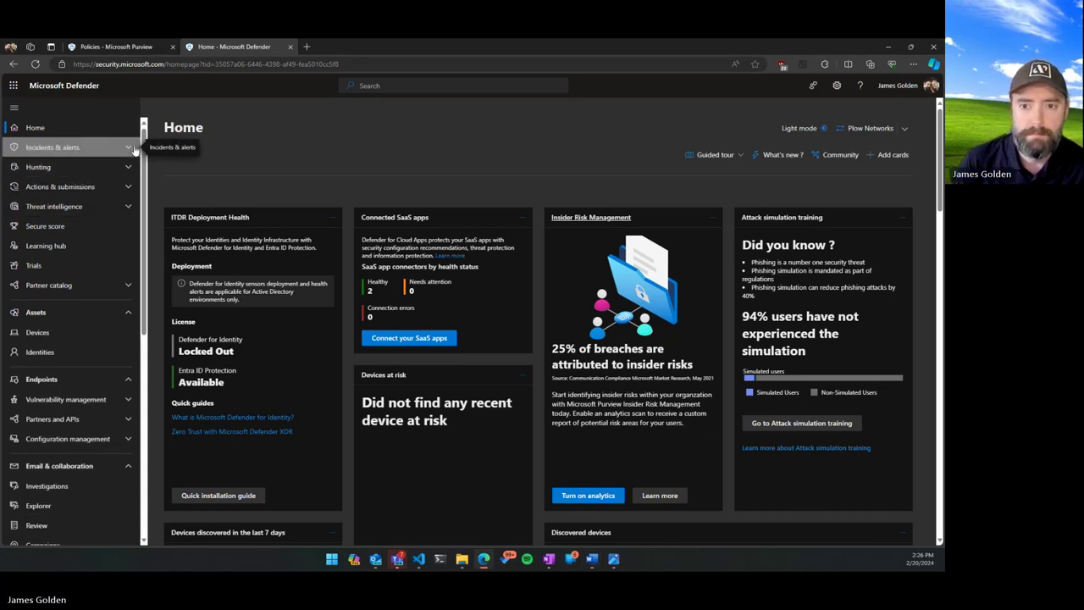
{"action": "left_click", "coordinate": [132, 149]}
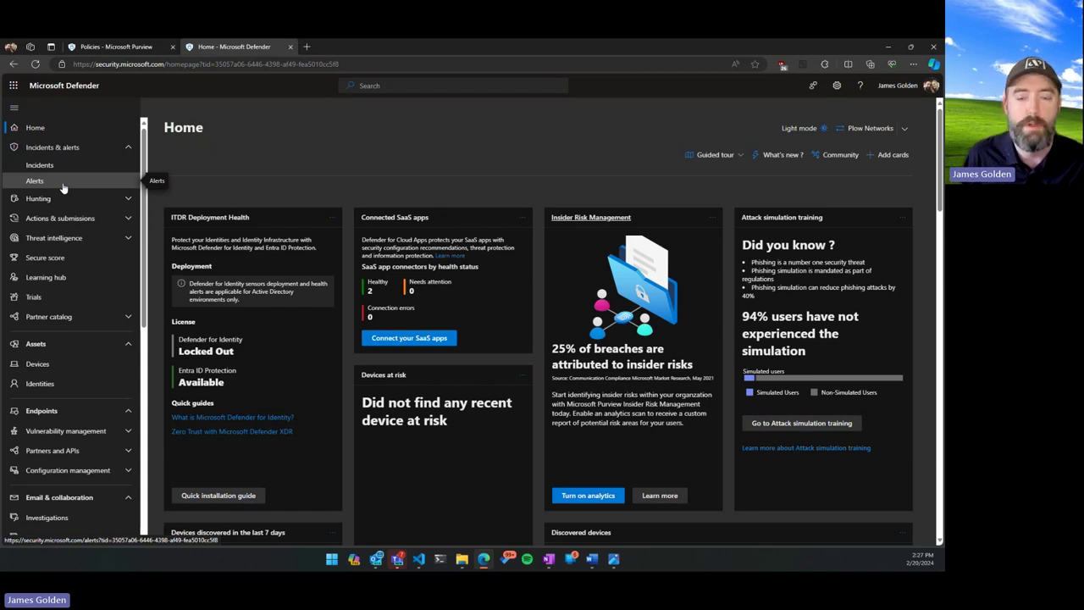
Open the Incidents queue and widen the Incident name column to read incidents 2130 and 2129.
{"action": "left_click", "coordinate": [62, 173]}
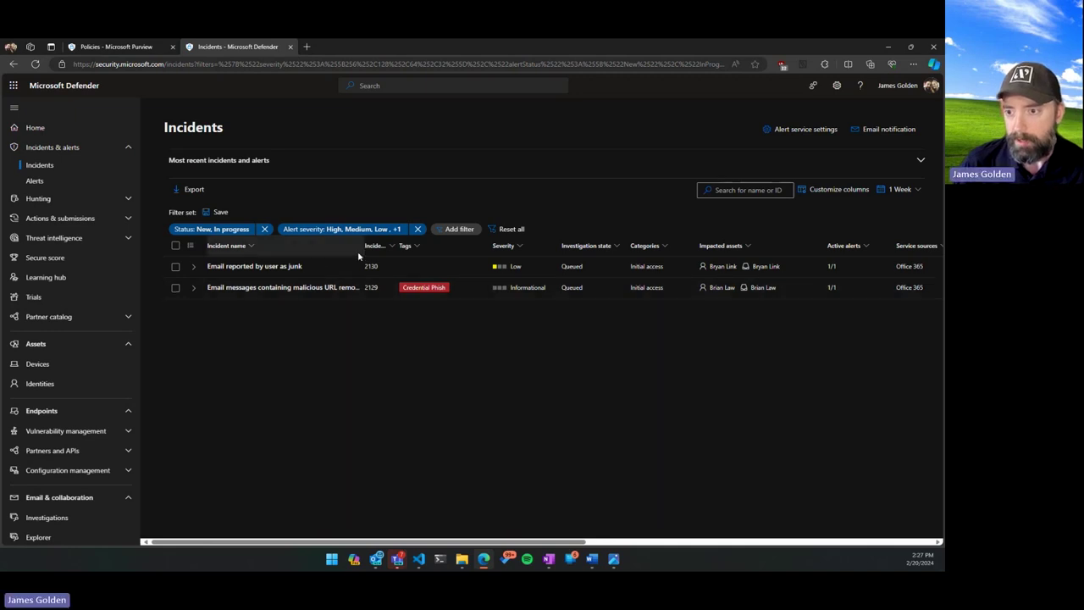
{"action": "left_click_drag", "start_coordinate": [362, 245], "coordinate": [482, 246]}
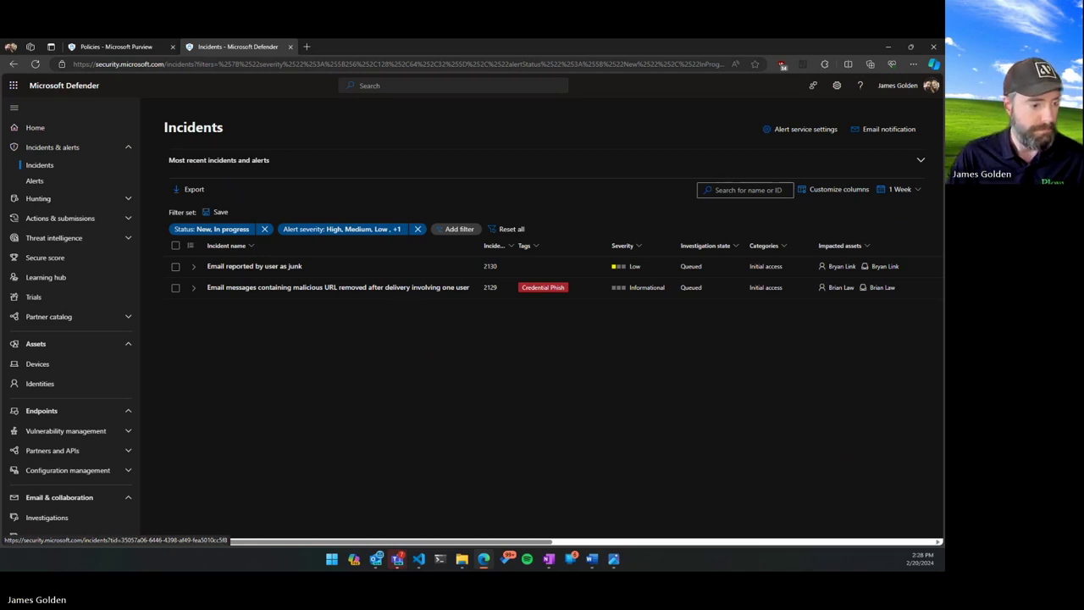
{"action": "left_click", "coordinate": [376, 560]}
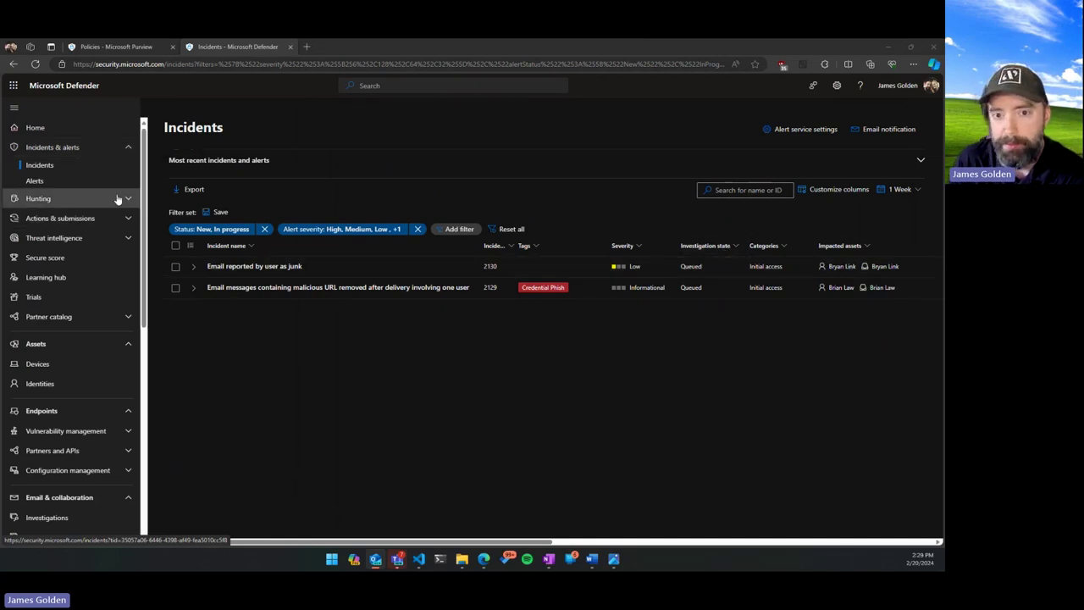
Open malicious URL incident 2129 and review its single informational alert on the Alerts tab.
{"action": "left_click", "coordinate": [317, 287]}
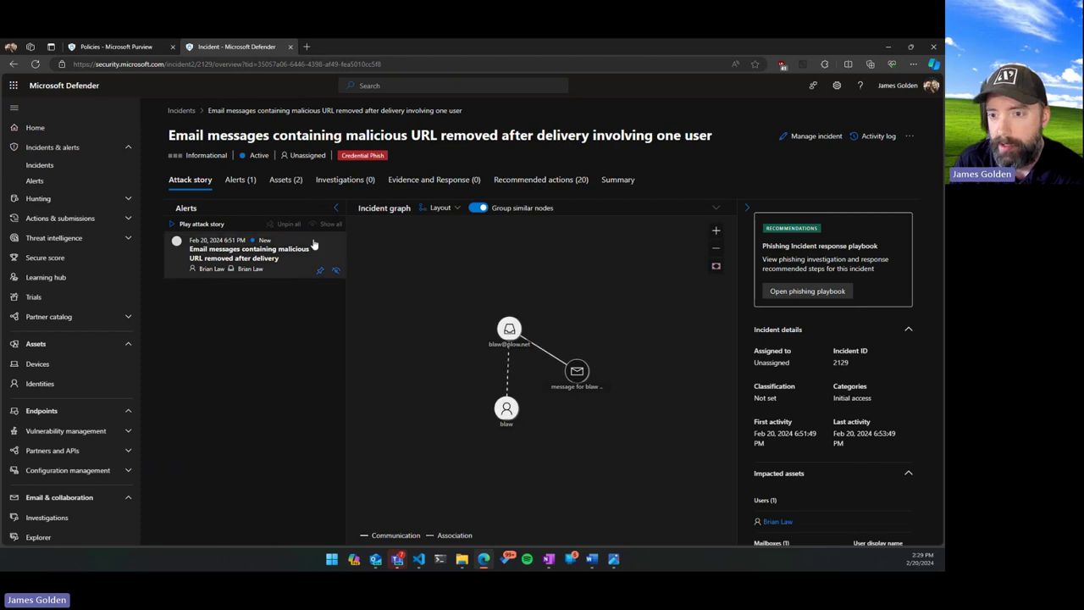
{"action": "left_click", "coordinate": [239, 179]}
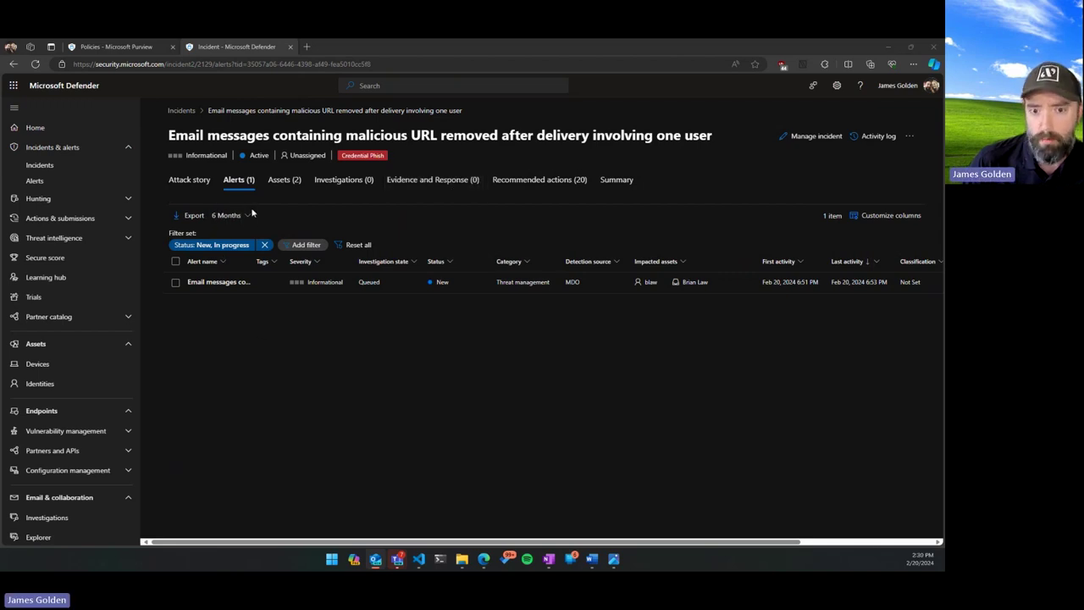
{"action": "scroll", "coordinate": [71, 238], "scroll_direction": "down", "scroll_amount": 5}
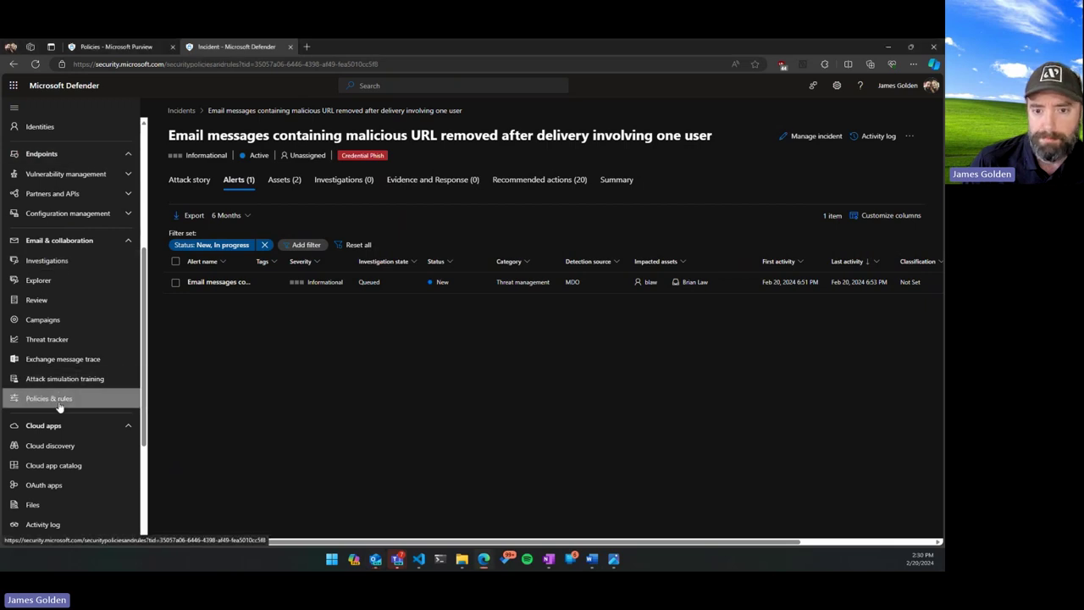
Go to Policies & rules > Alert policy and scroll through the 50 listed alert policies.
{"action": "left_click", "coordinate": [59, 398]}
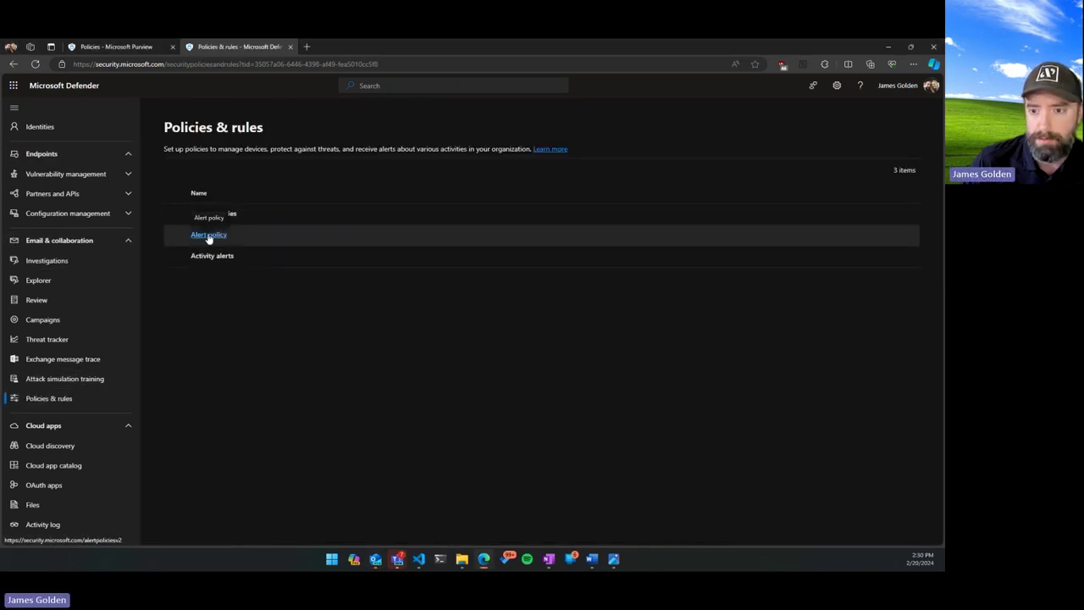
{"action": "left_click", "coordinate": [209, 236]}
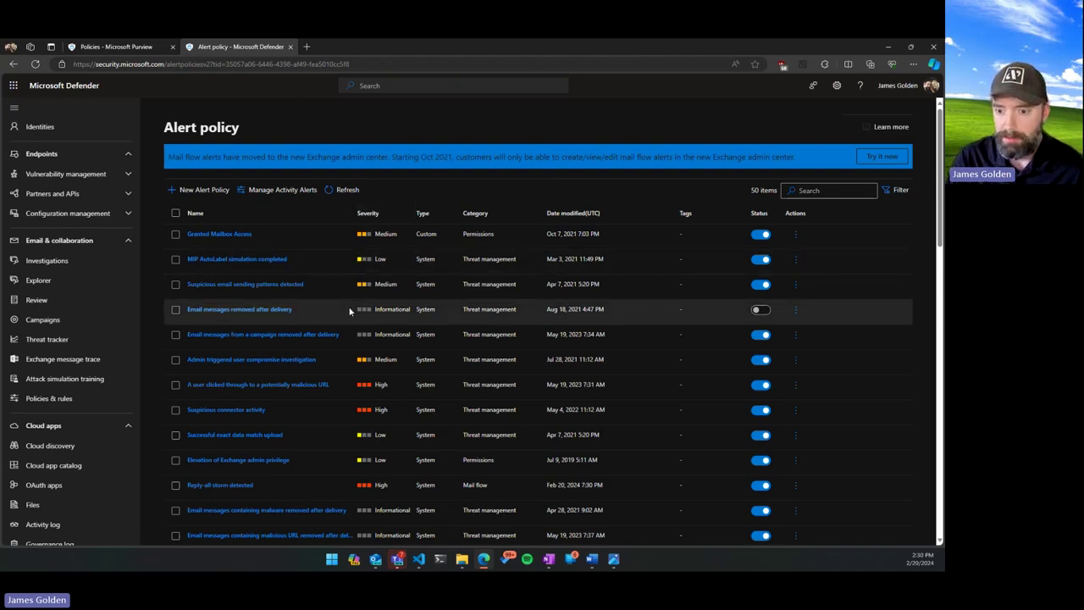
{"action": "scroll", "coordinate": [344, 334], "scroll_direction": "down", "scroll_amount": 1}
{"action": "scroll", "coordinate": [344, 334], "scroll_direction": "up", "scroll_amount": 1}
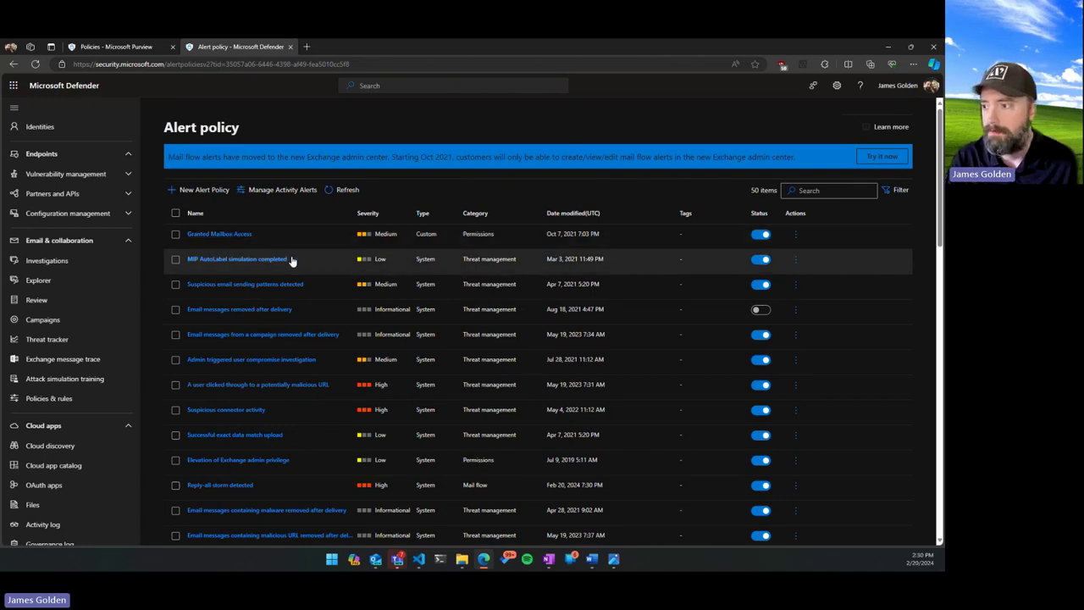
{"action": "scroll", "coordinate": [310, 252], "scroll_direction": "down", "scroll_amount": 2}
{"action": "scroll", "coordinate": [315, 261], "scroll_direction": "up", "scroll_amount": 2}
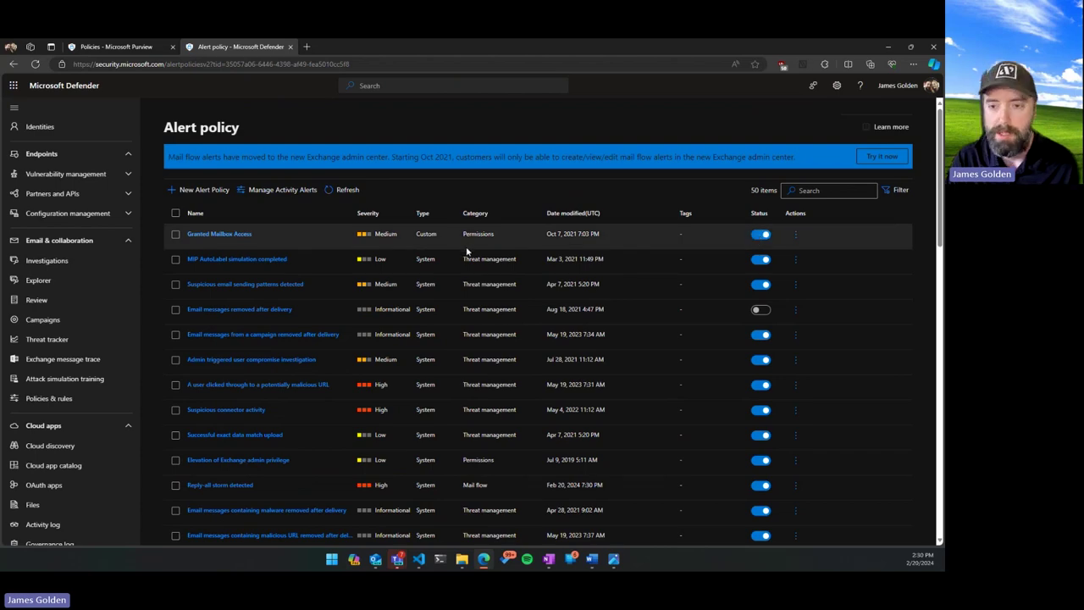
{"action": "scroll", "coordinate": [462, 251], "scroll_direction": "down", "scroll_amount": 3}
{"action": "scroll", "coordinate": [461, 250], "scroll_direction": "down", "scroll_amount": 1}
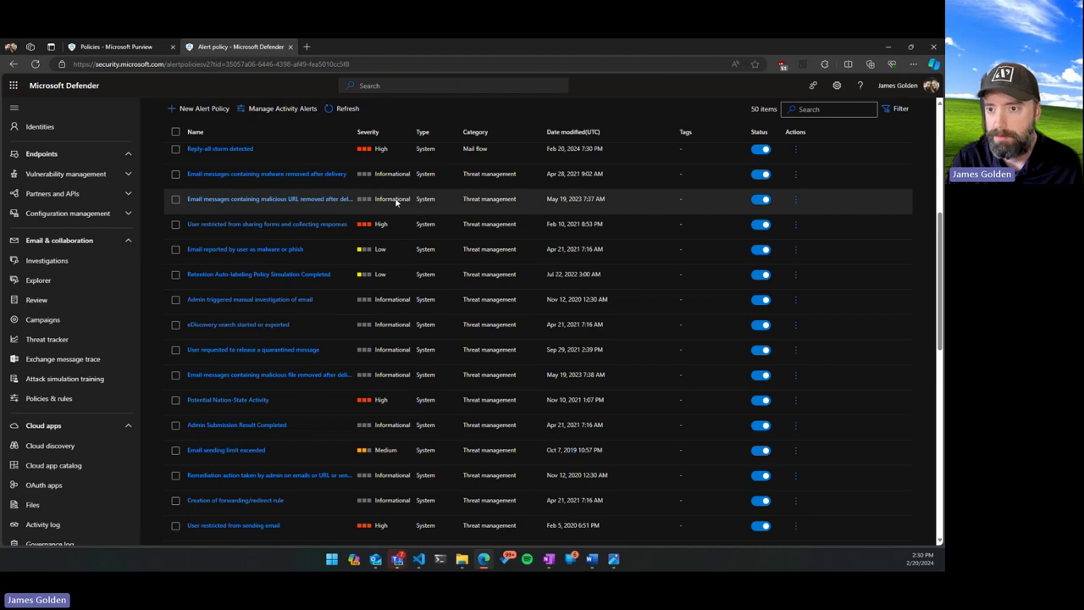
Select the 'Email messages containing malicious URL removed after delivery' alert policy and scan the policy list.
{"action": "left_click", "coordinate": [712, 205]}
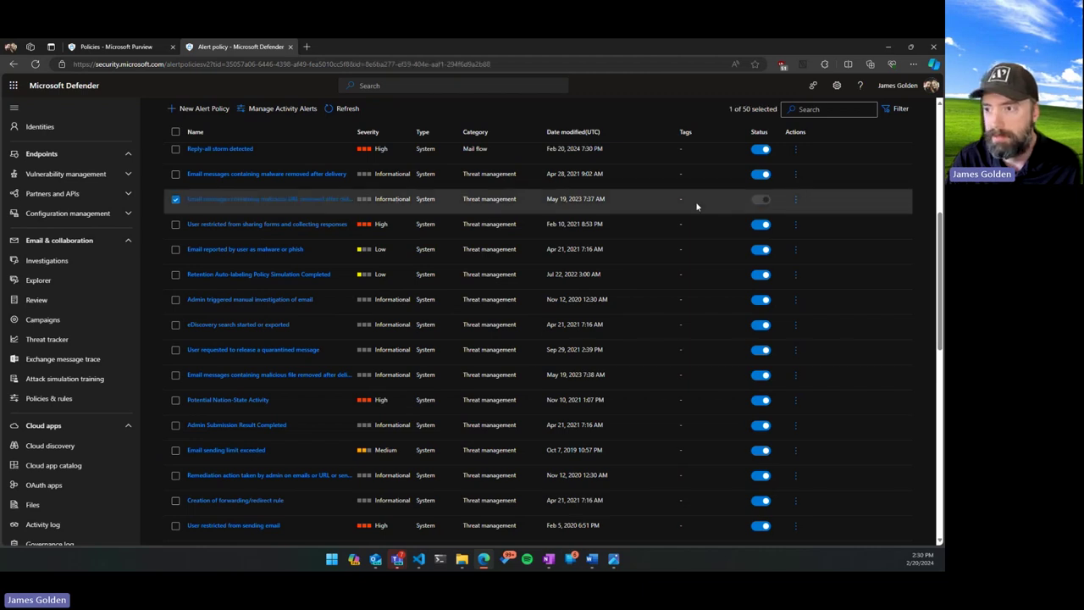
{"action": "scroll", "coordinate": [607, 211], "scroll_direction": "up", "scroll_amount": 1}
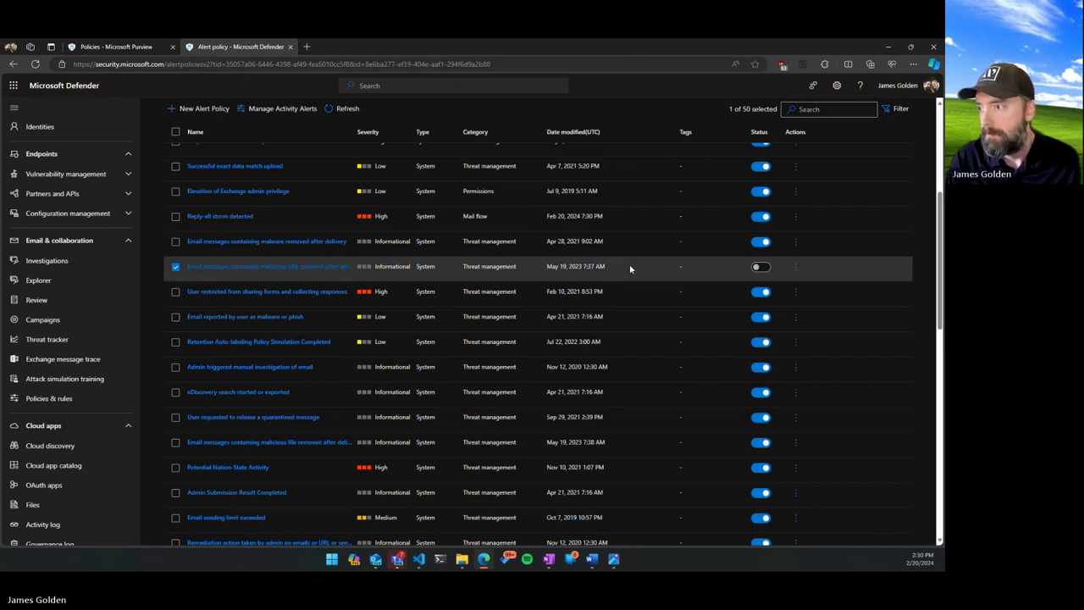
{"action": "scroll", "coordinate": [630, 268], "scroll_direction": "up", "scroll_amount": 3}
{"action": "scroll", "coordinate": [428, 289], "scroll_direction": "down", "scroll_amount": 10}
{"action": "scroll", "coordinate": [577, 396], "scroll_direction": "up", "scroll_amount": 10}
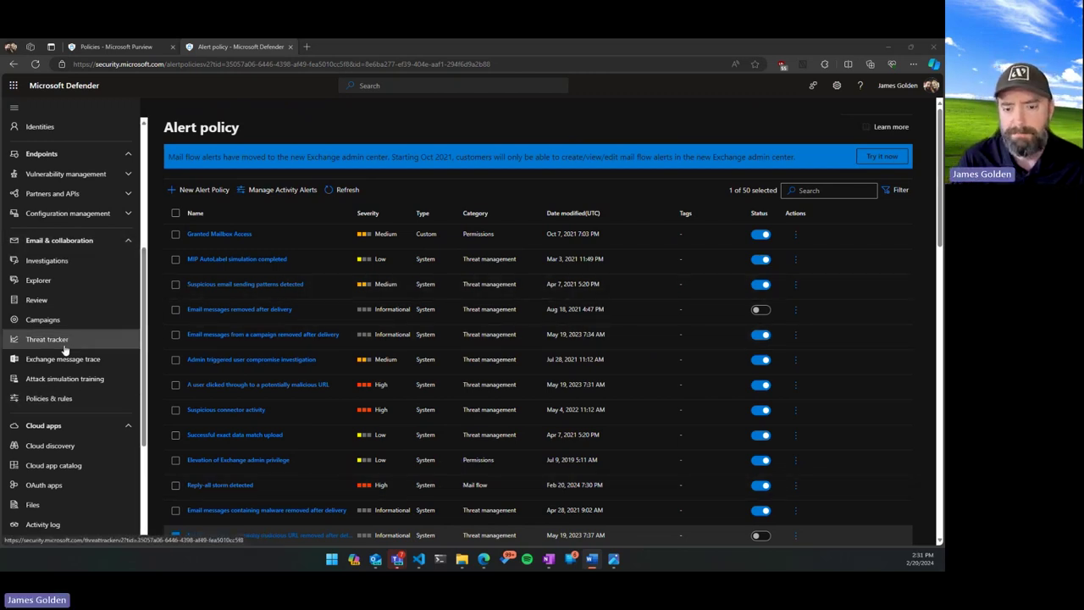
{"action": "scroll", "coordinate": [58, 440], "scroll_direction": "down", "scroll_amount": 3}
{"action": "scroll", "coordinate": [61, 441], "scroll_direction": "down", "scroll_amount": 2}
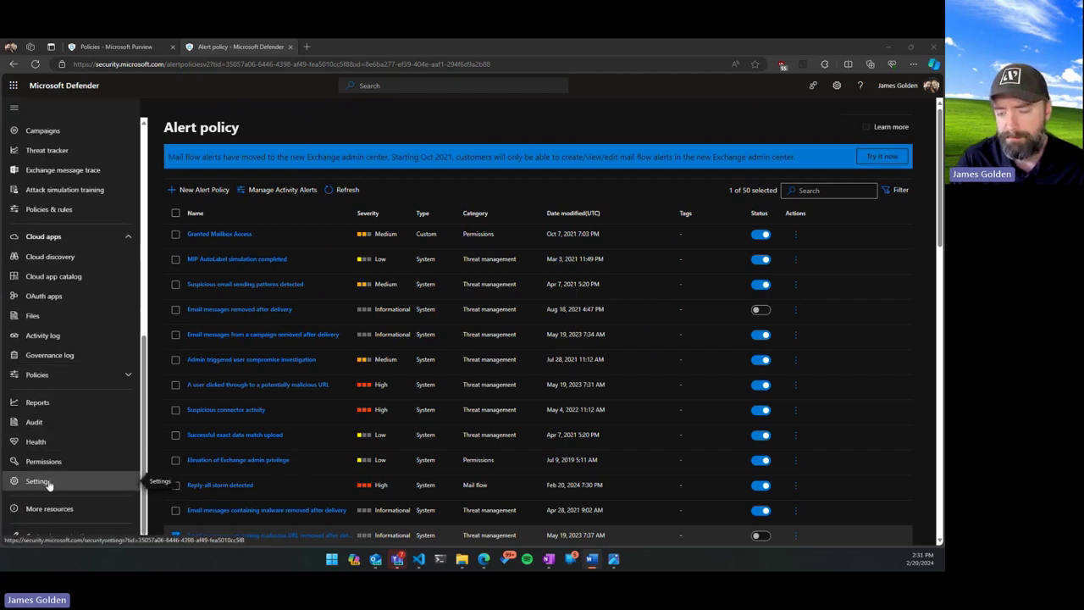
Open Microsoft Defender XDR settings at Alert tuning under Rules, which lists 0 rules.
{"action": "left_click", "coordinate": [38, 481]}
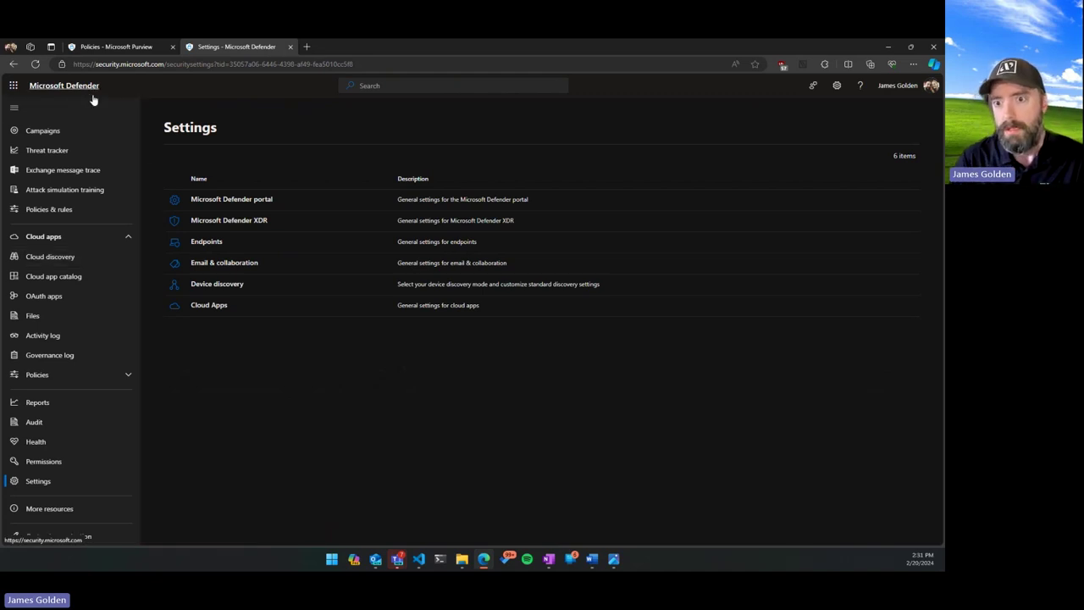
{"action": "left_click", "coordinate": [231, 221]}
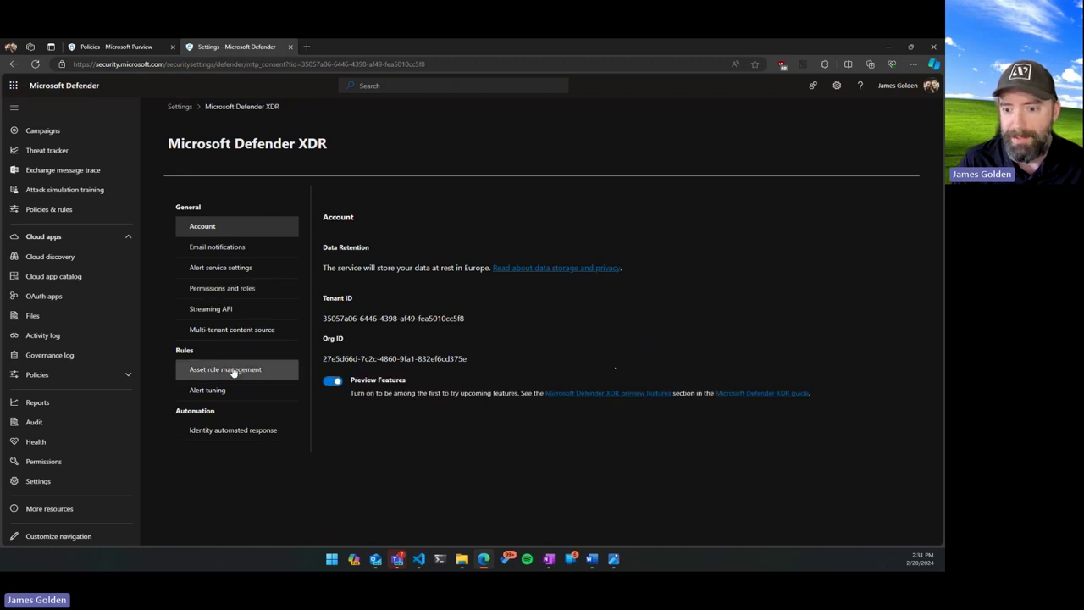
{"action": "left_click", "coordinate": [222, 391]}
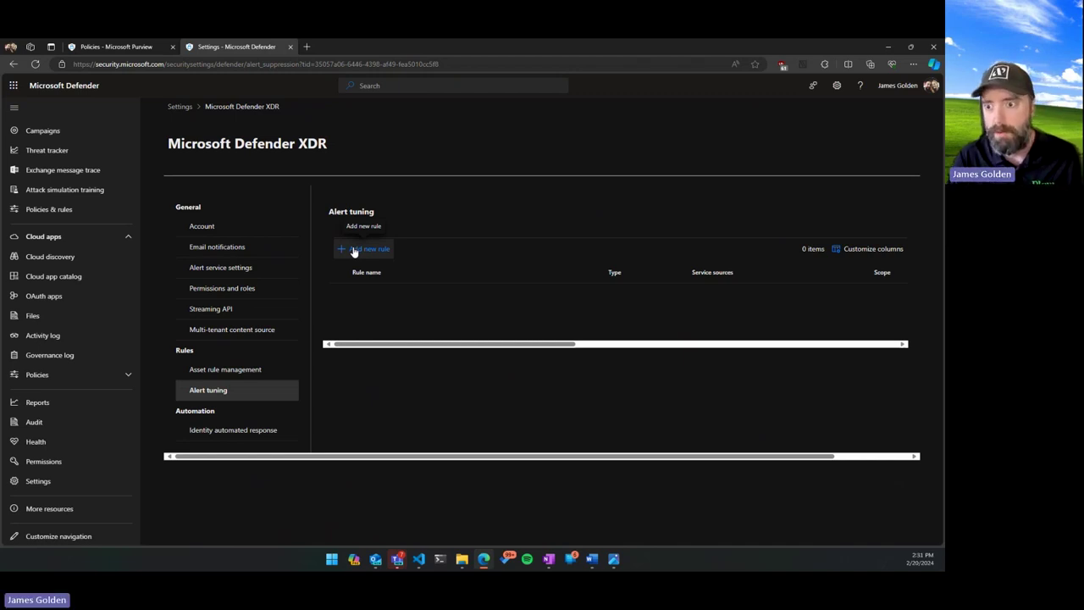
Start a new alert tuning rule and try service sources, ending on Microsoft Data Loss Prevention.
{"action": "left_click", "coordinate": [354, 250]}
{"action": "scroll", "coordinate": [669, 330], "scroll_direction": "down", "scroll_amount": 1}
{"action": "scroll", "coordinate": [685, 333], "scroll_direction": "up", "scroll_amount": 1}
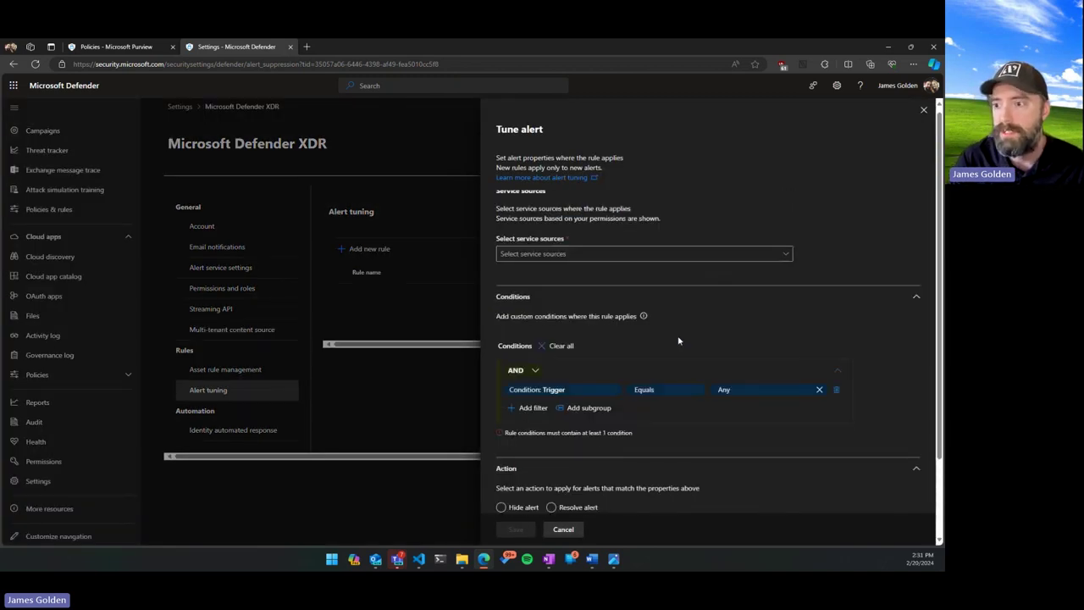
{"action": "left_click", "coordinate": [596, 262]}
{"action": "left_click", "coordinate": [604, 381]}
{"action": "left_click", "coordinate": [605, 435]}
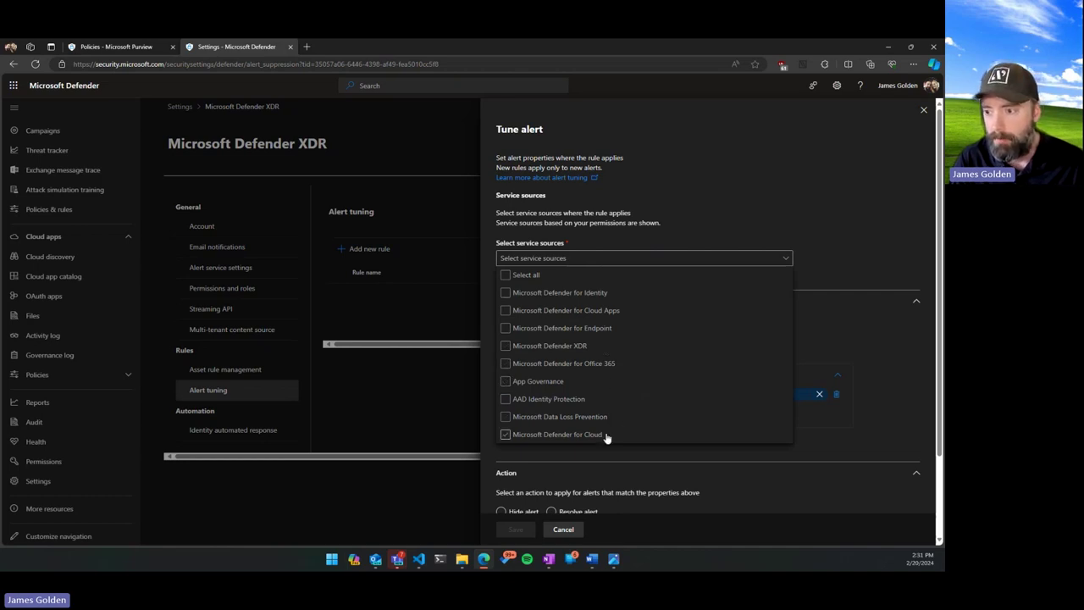
{"action": "left_click", "coordinate": [596, 419]}
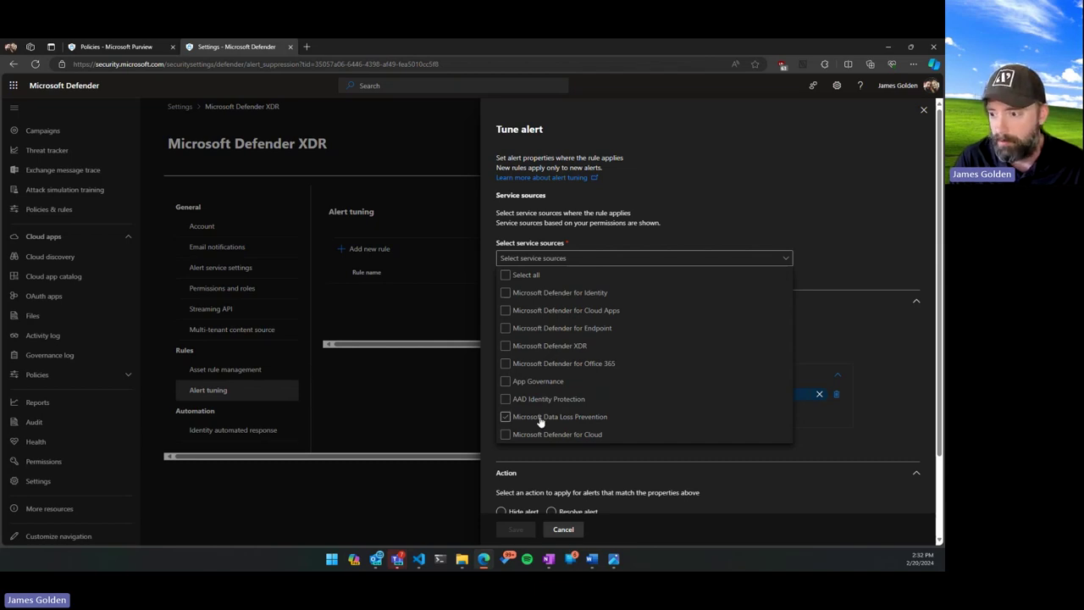
{"action": "left_click", "coordinate": [893, 361]}
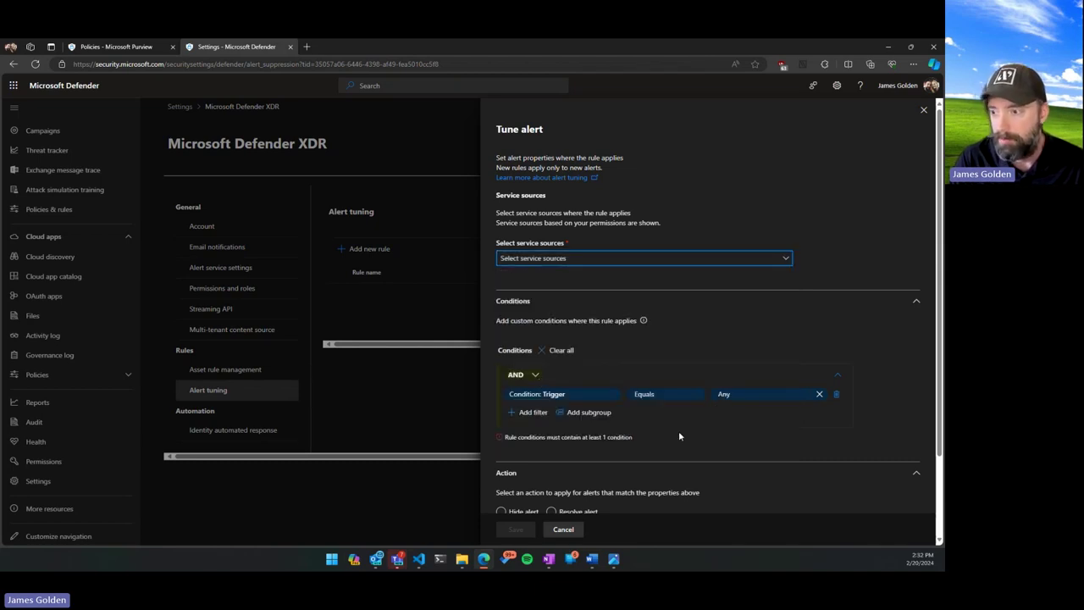
Change the rule's service source to Microsoft Defender for Identity.
{"action": "scroll", "coordinate": [680, 436], "scroll_direction": "down", "scroll_amount": 2}
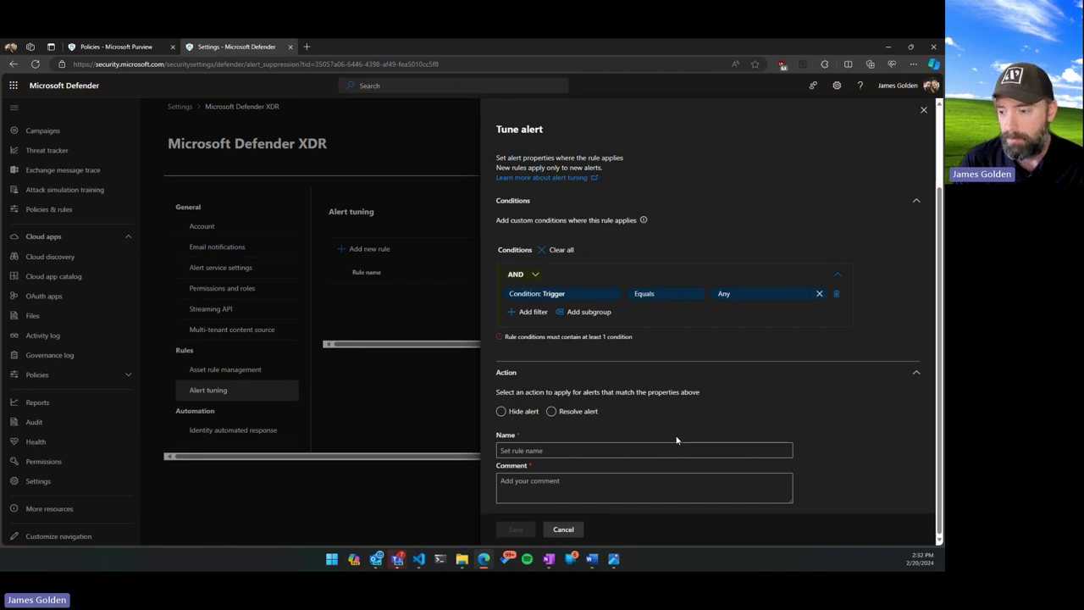
{"action": "scroll", "coordinate": [676, 440], "scroll_direction": "up", "scroll_amount": 2}
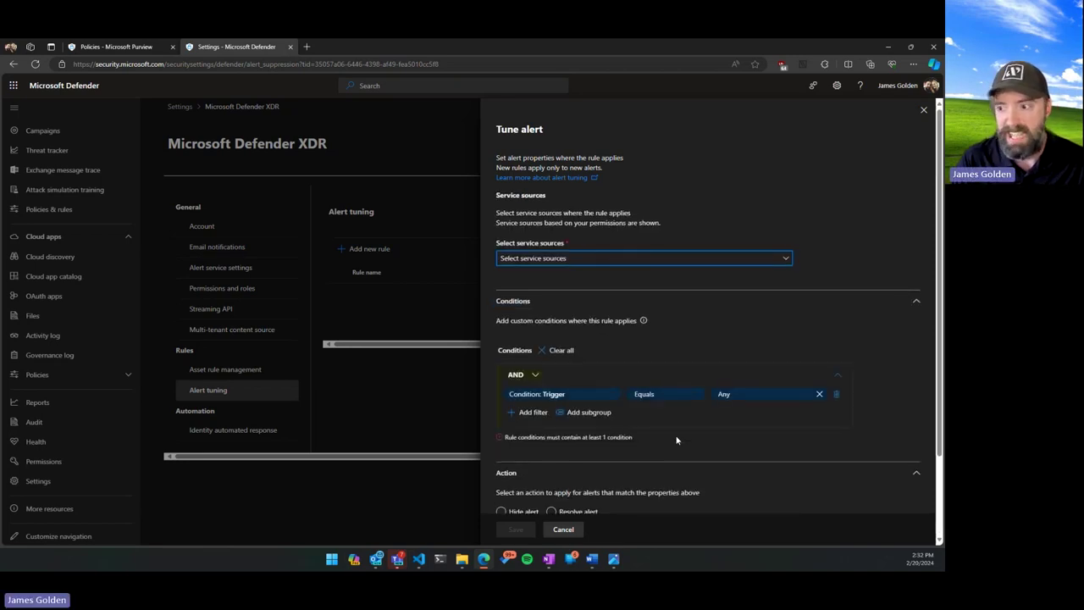
{"action": "left_click", "coordinate": [555, 258]}
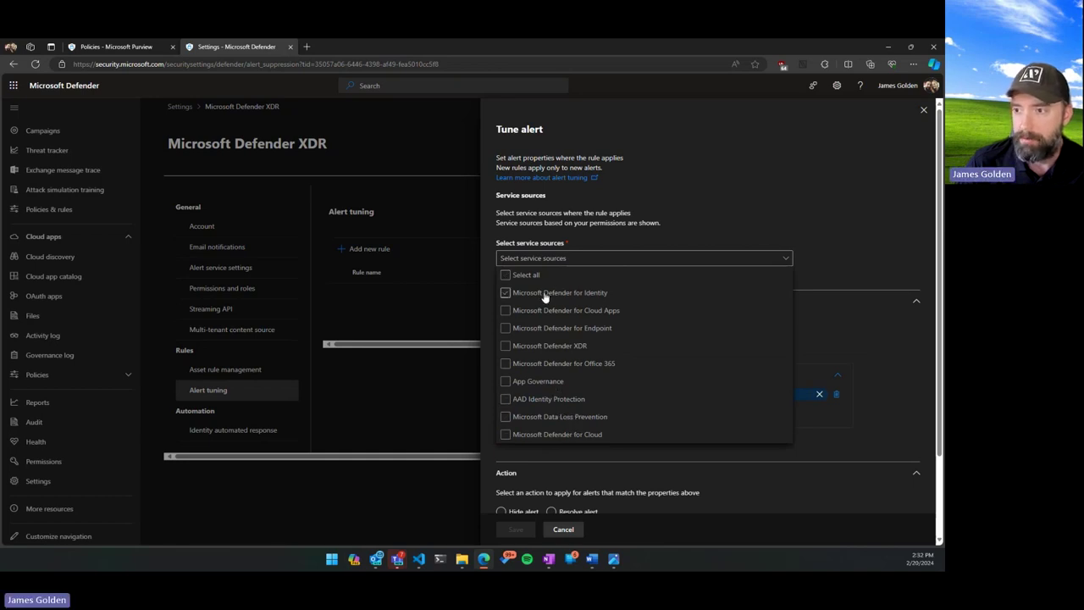
{"action": "left_click", "coordinate": [535, 425]}
{"action": "left_click", "coordinate": [550, 313]}
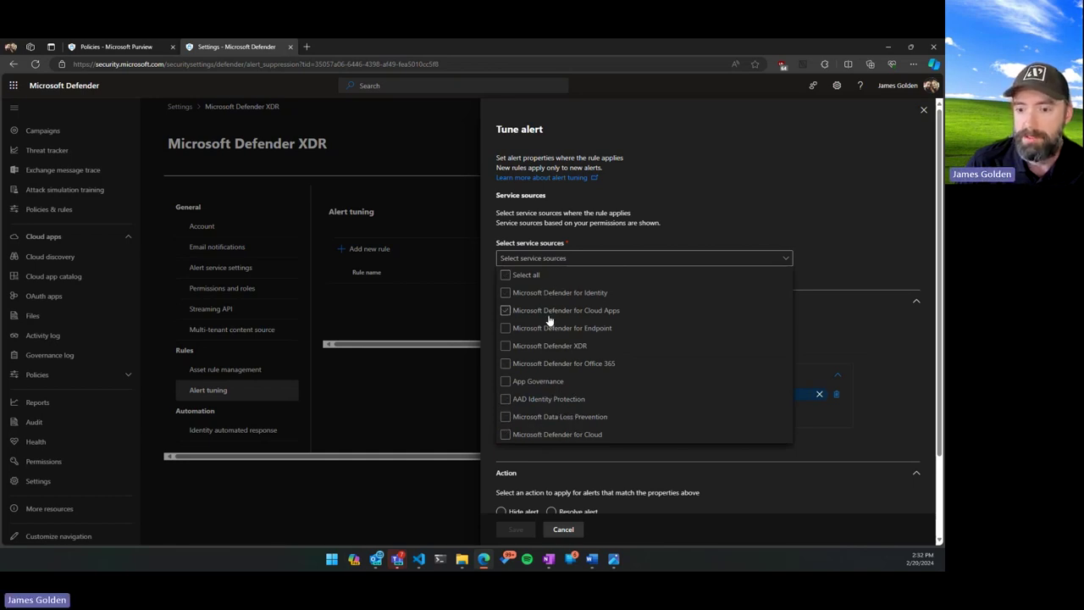
{"action": "left_click", "coordinate": [504, 293]}
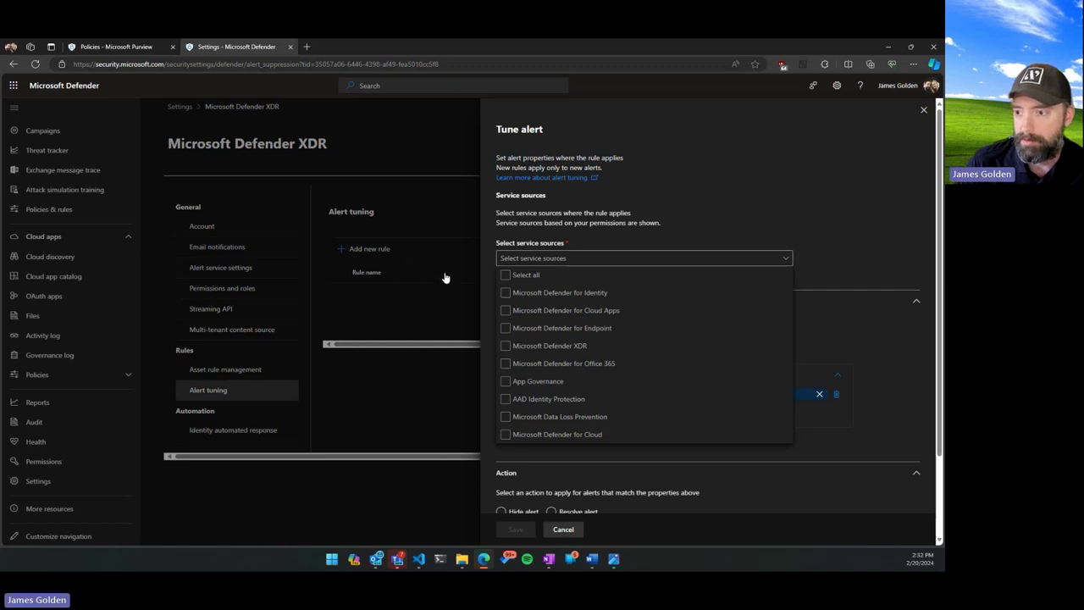
{"action": "left_click", "coordinate": [505, 292]}
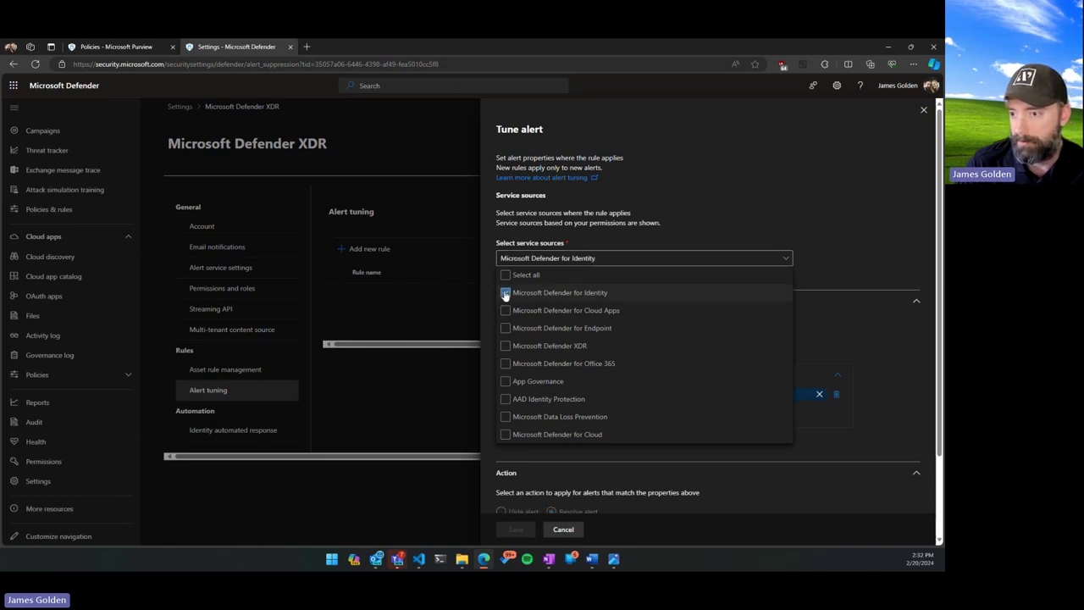
{"action": "left_click", "coordinate": [715, 204]}
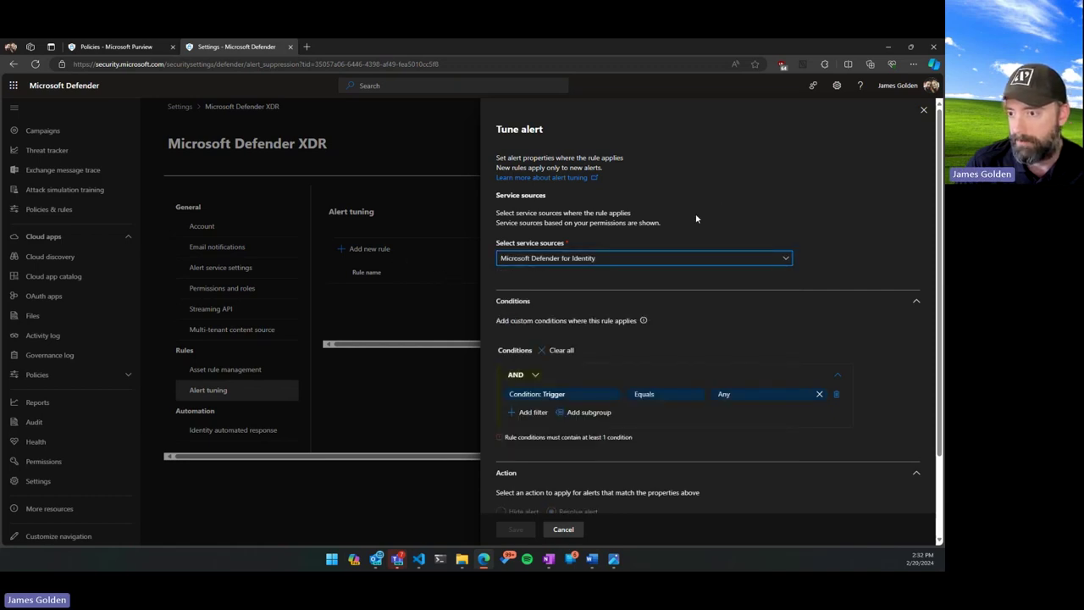
Browse the Trigger condition choices, including Entity Properties, keeping Trigger equals Any.
{"action": "left_click", "coordinate": [567, 395]}
{"action": "left_click", "coordinate": [656, 410]}
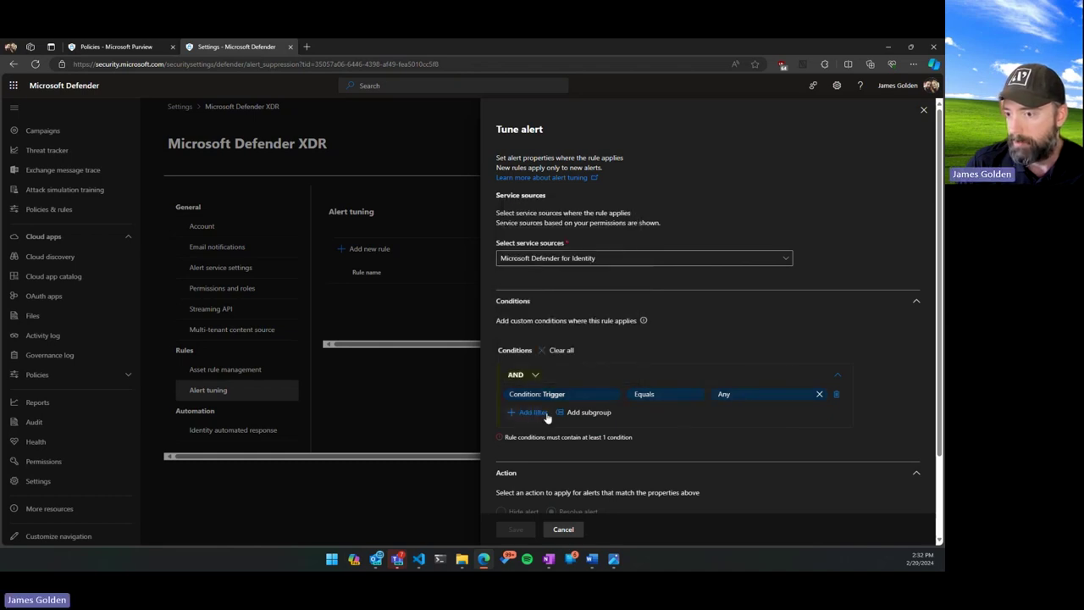
{"action": "scroll", "coordinate": [541, 416], "scroll_direction": "down", "scroll_amount": 2}
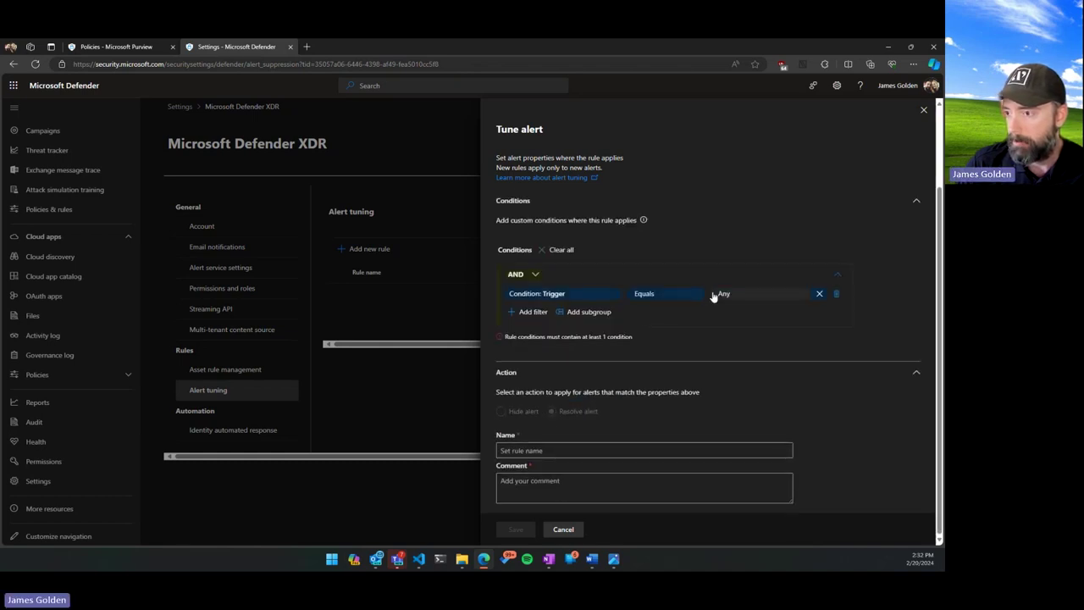
{"action": "left_click", "coordinate": [599, 296]}
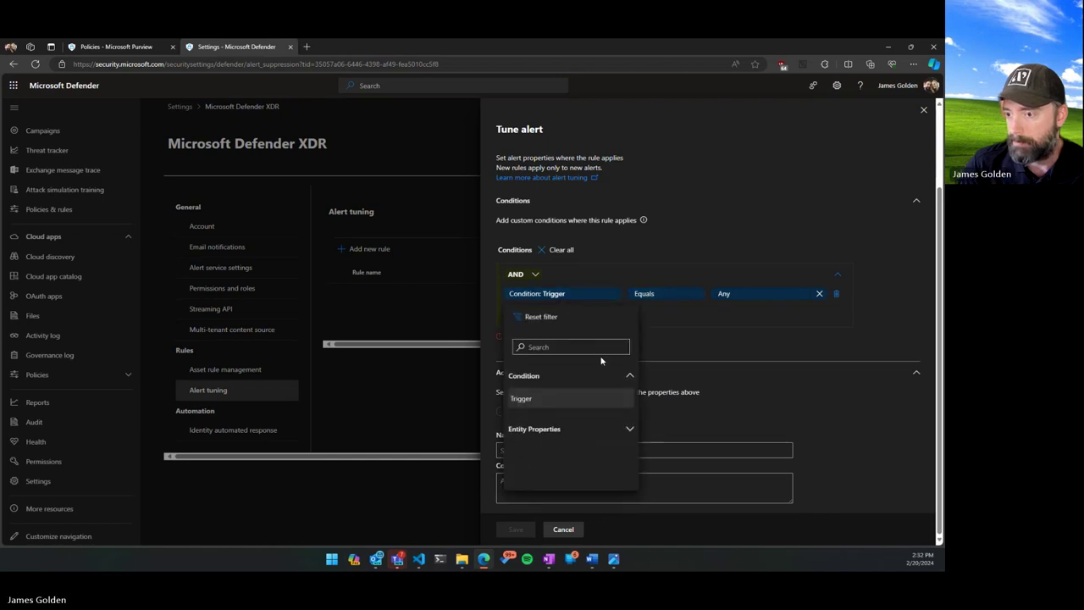
{"action": "left_click", "coordinate": [584, 432]}
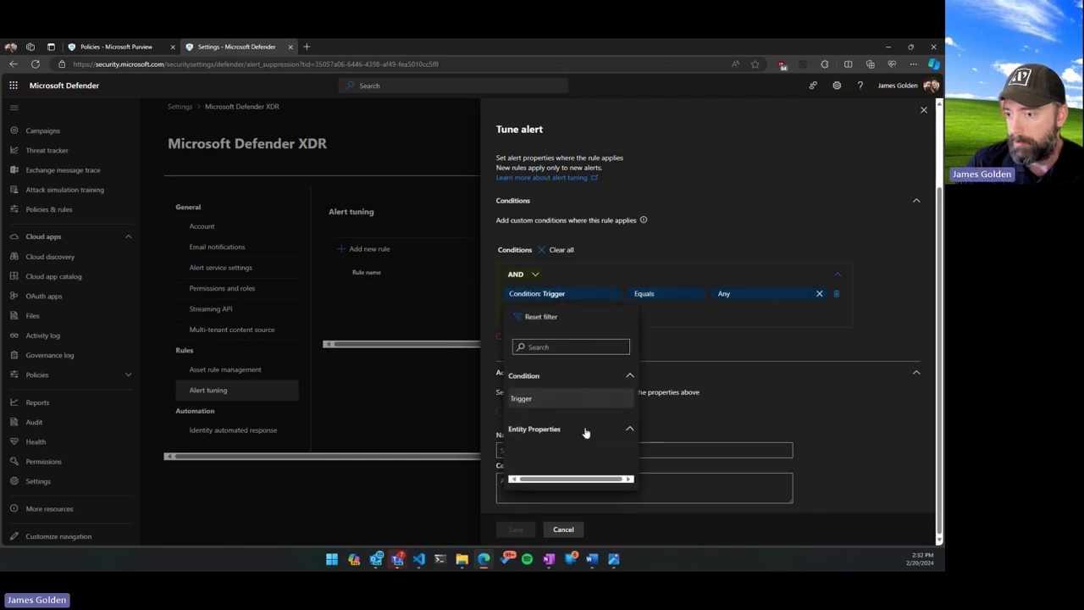
{"action": "left_click", "coordinate": [729, 336]}
{"action": "scroll", "coordinate": [542, 220], "scroll_direction": "up", "scroll_amount": 2}
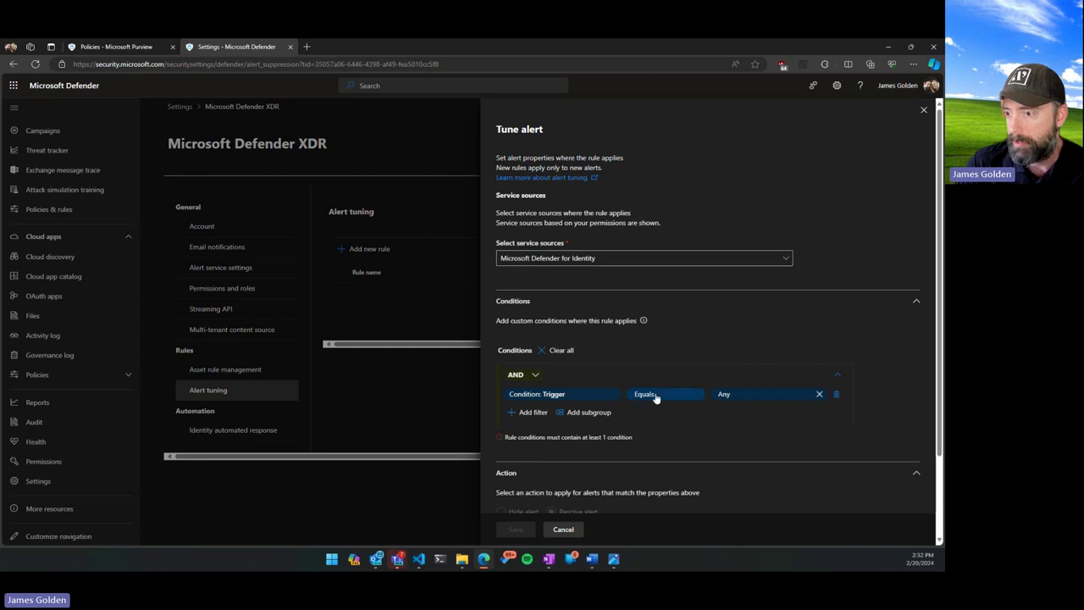
Browse the entity types in the condition value list, then close it.
{"action": "left_click", "coordinate": [753, 395]}
{"action": "scroll", "coordinate": [761, 298], "scroll_direction": "down", "scroll_amount": 3}
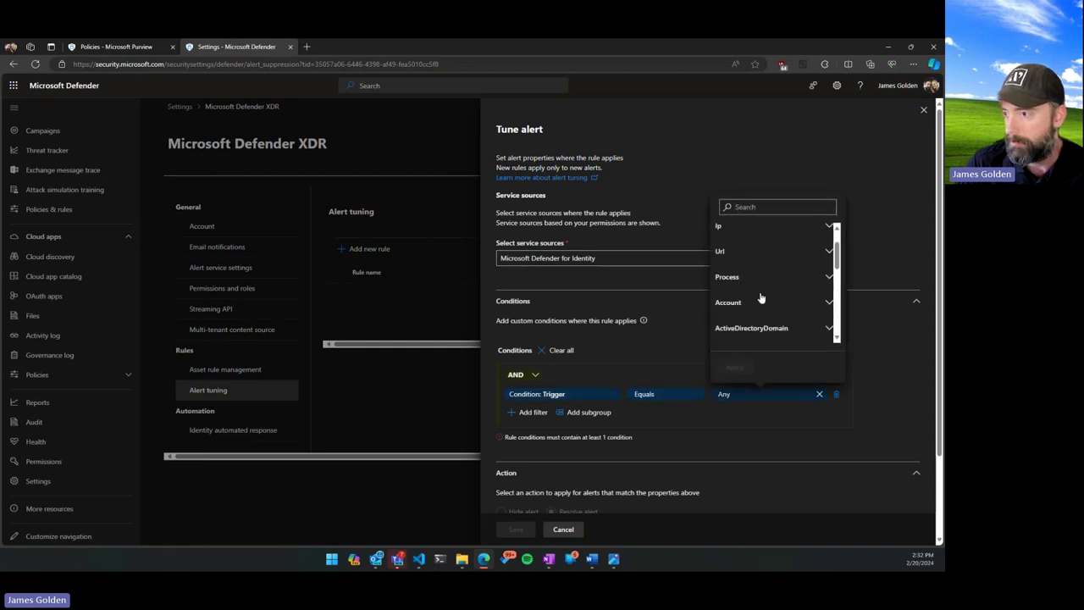
{"action": "scroll", "coordinate": [757, 303], "scroll_direction": "up", "scroll_amount": 3}
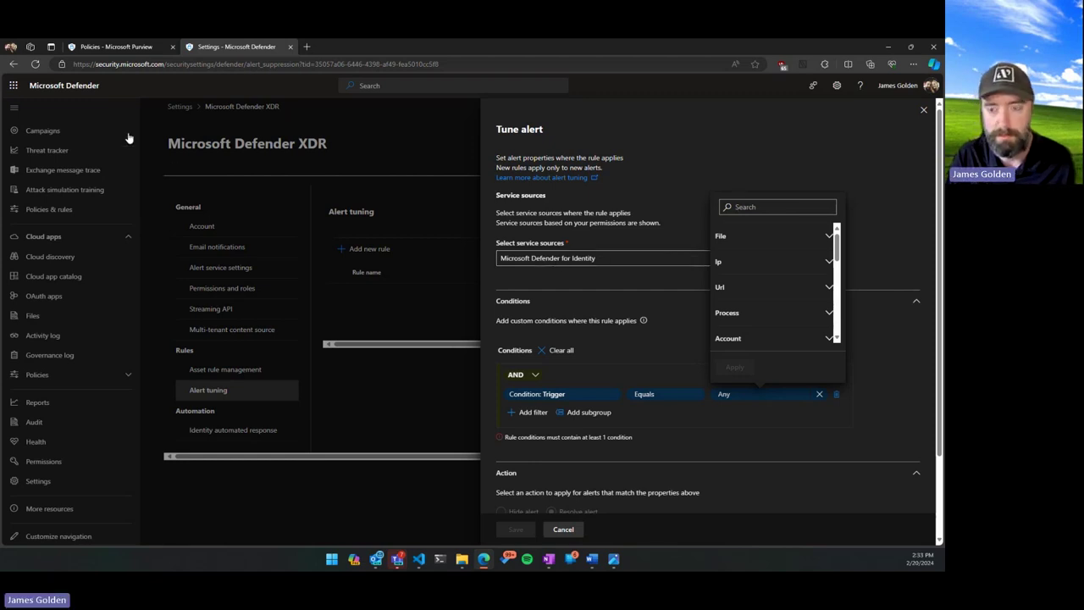
{"action": "scroll", "coordinate": [757, 337], "scroll_direction": "down", "scroll_amount": 5}
{"action": "scroll", "coordinate": [750, 313], "scroll_direction": "down", "scroll_amount": 3}
{"action": "left_click", "coordinate": [830, 126]}
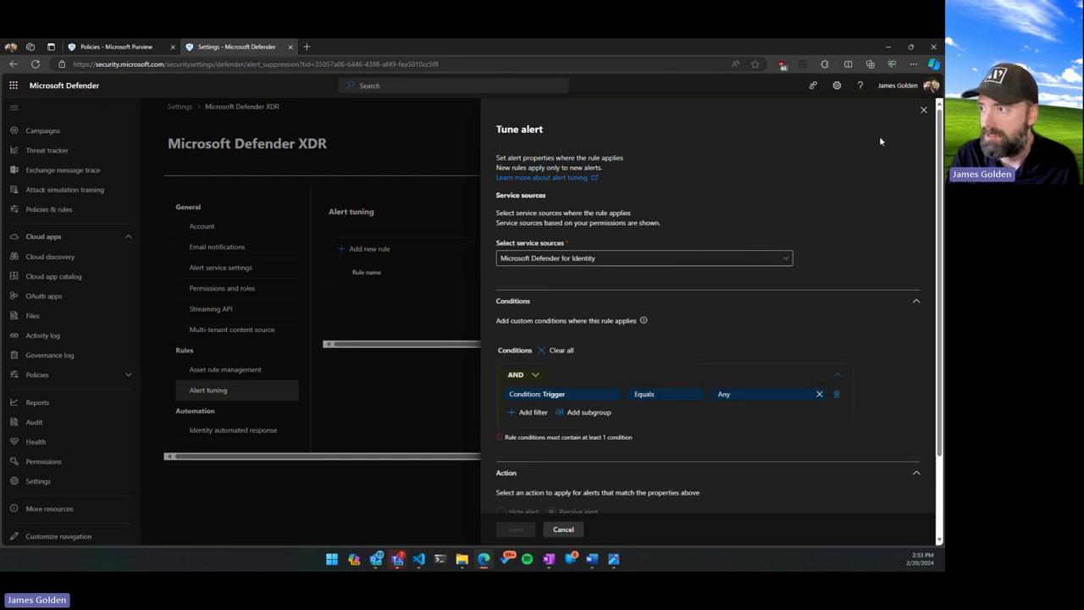
Close the Tune alert panel without saving the rule.
{"action": "left_click", "coordinate": [923, 109]}
{"action": "scroll", "coordinate": [87, 337], "scroll_direction": "up", "scroll_amount": 2}
{"action": "scroll", "coordinate": [87, 338], "scroll_direction": "up", "scroll_amount": 2}
{"action": "scroll", "coordinate": [73, 359], "scroll_direction": "up", "scroll_amount": 1}
{"action": "scroll", "coordinate": [72, 383], "scroll_direction": "down", "scroll_amount": 2}
{"action": "scroll", "coordinate": [73, 384], "scroll_direction": "down", "scroll_amount": 3}
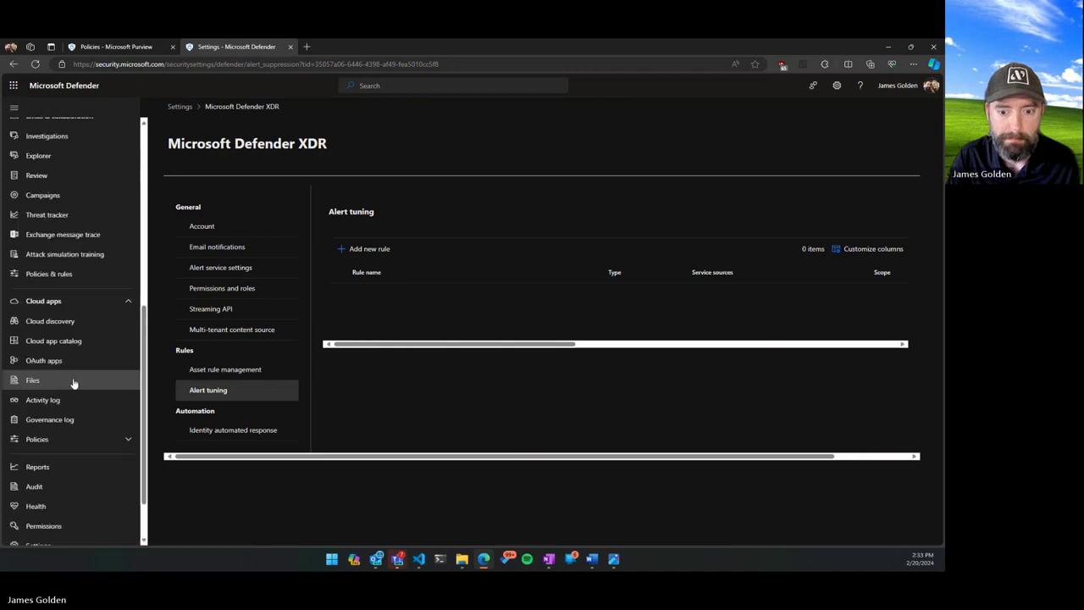
In Policies & rules > Alert policy, switch off the 'Email reported by user as junk' policy.
{"action": "left_click", "coordinate": [59, 274]}
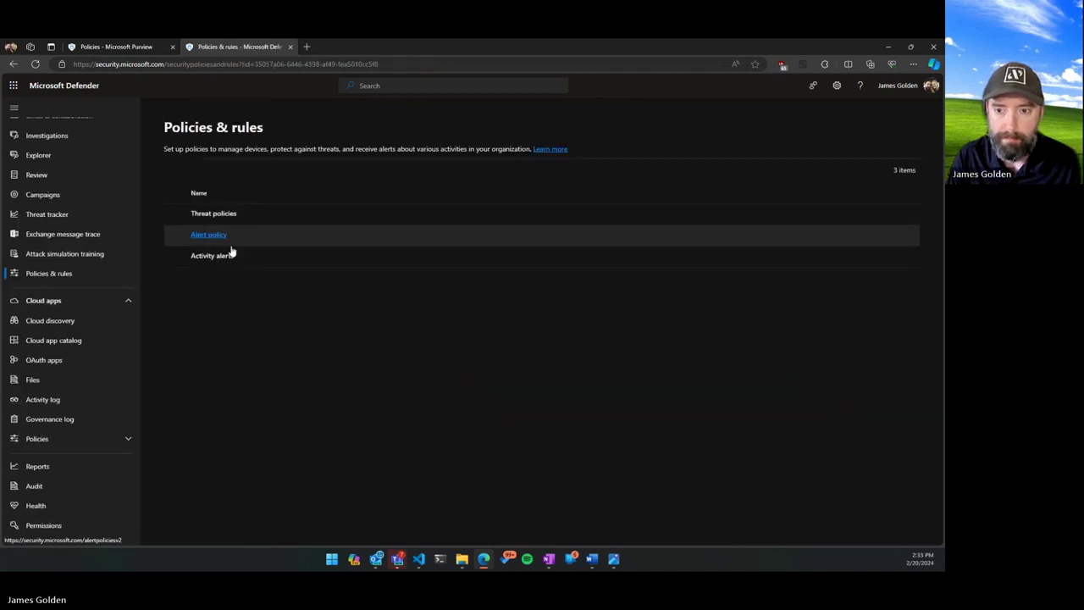
{"action": "left_click", "coordinate": [230, 246]}
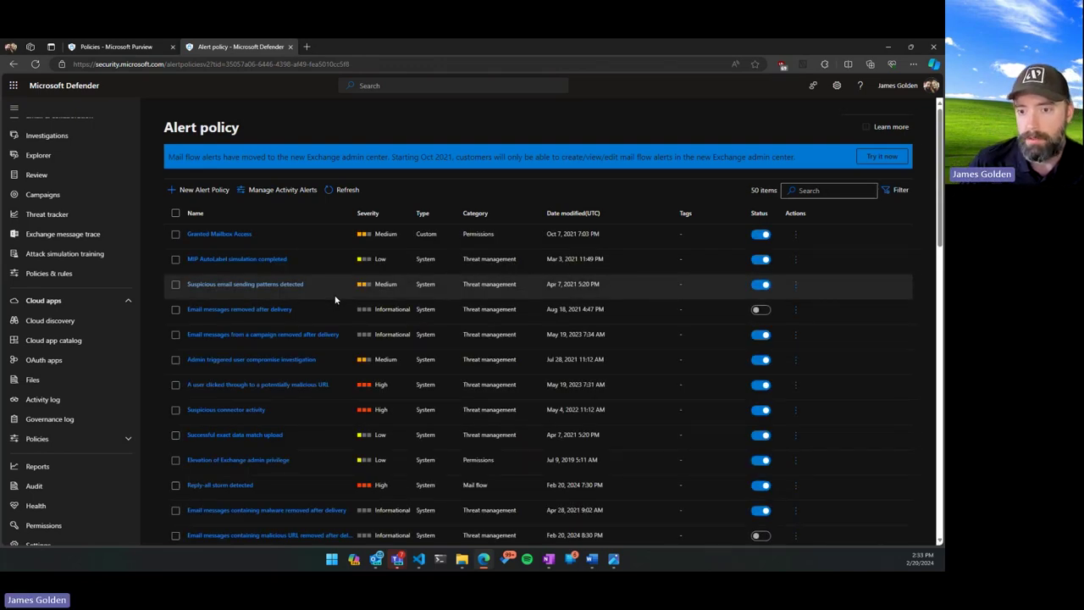
{"action": "scroll", "coordinate": [308, 345], "scroll_direction": "down", "scroll_amount": 3}
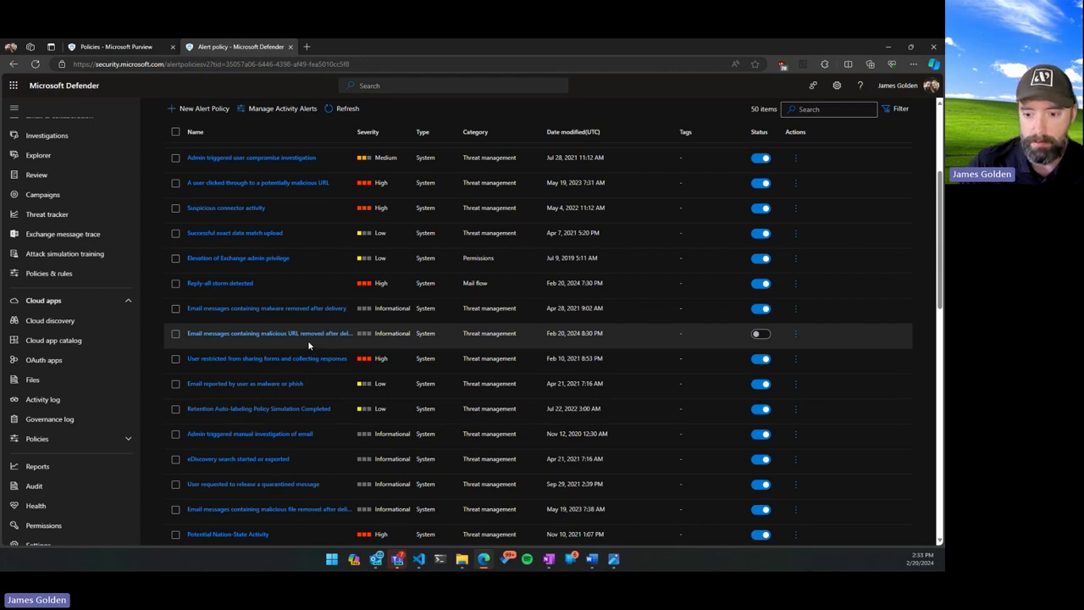
{"action": "scroll", "coordinate": [307, 339], "scroll_direction": "down", "scroll_amount": 3}
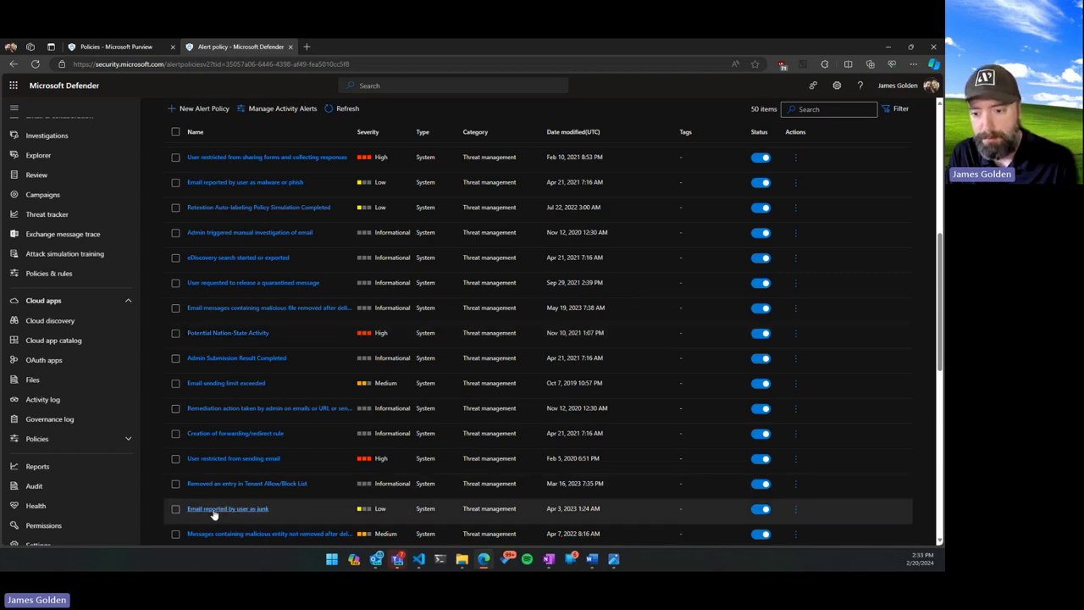
{"action": "left_click", "coordinate": [761, 512]}
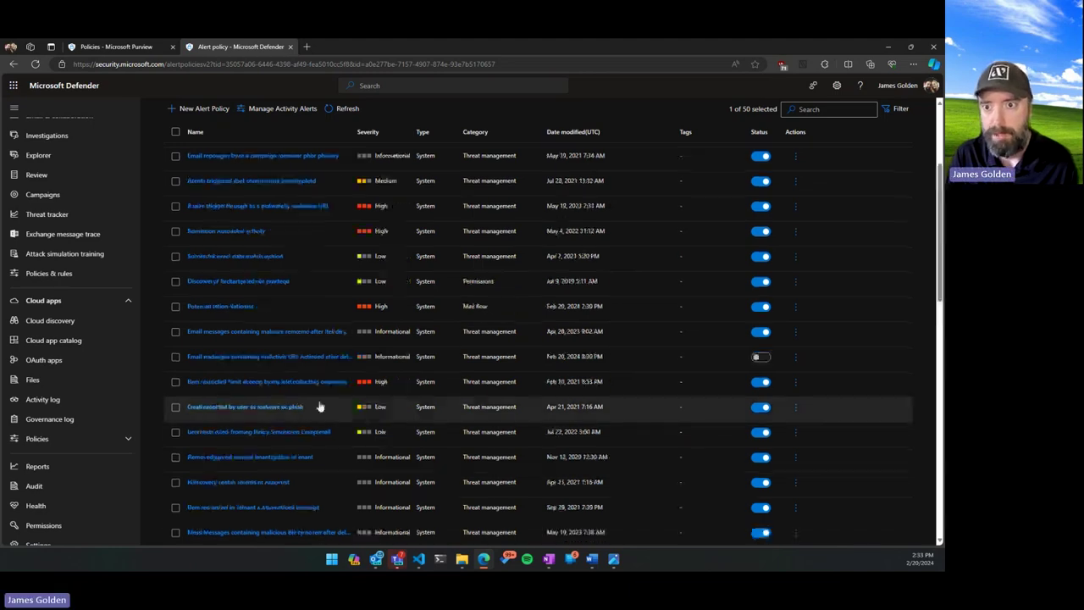
{"action": "scroll", "coordinate": [207, 200], "scroll_direction": "down", "scroll_amount": 3}
{"action": "scroll", "coordinate": [204, 172], "scroll_direction": "up", "scroll_amount": 3}
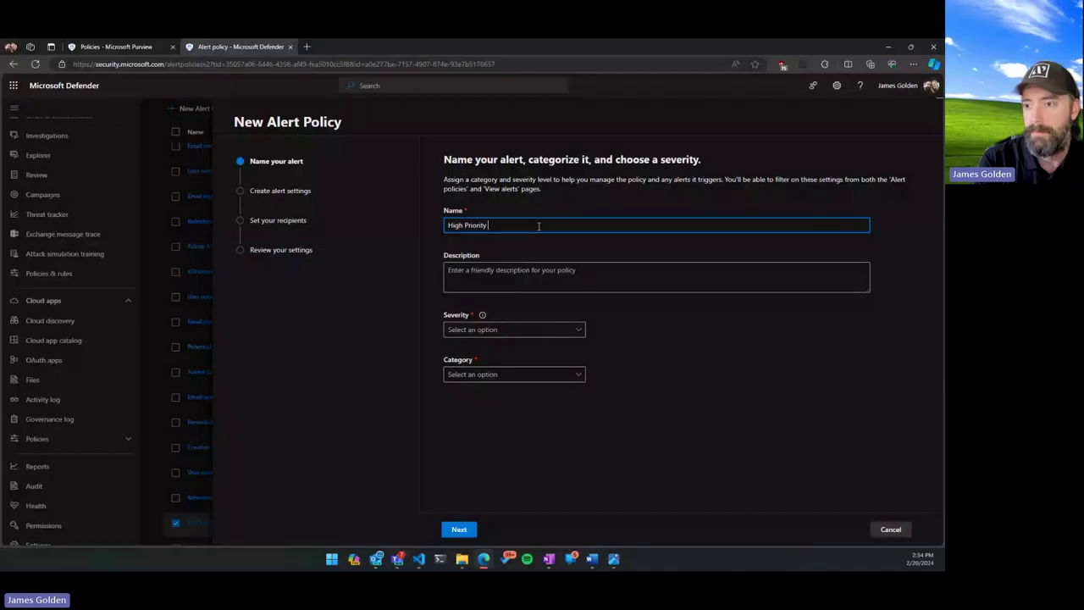
{"action": "type", "text": "Reporting"}
{"action": "left_click", "coordinate": [497, 329]}
{"action": "left_click", "coordinate": [466, 351]}
{"action": "left_click", "coordinate": [483, 375]}
{"action": "left_click", "coordinate": [499, 394]}
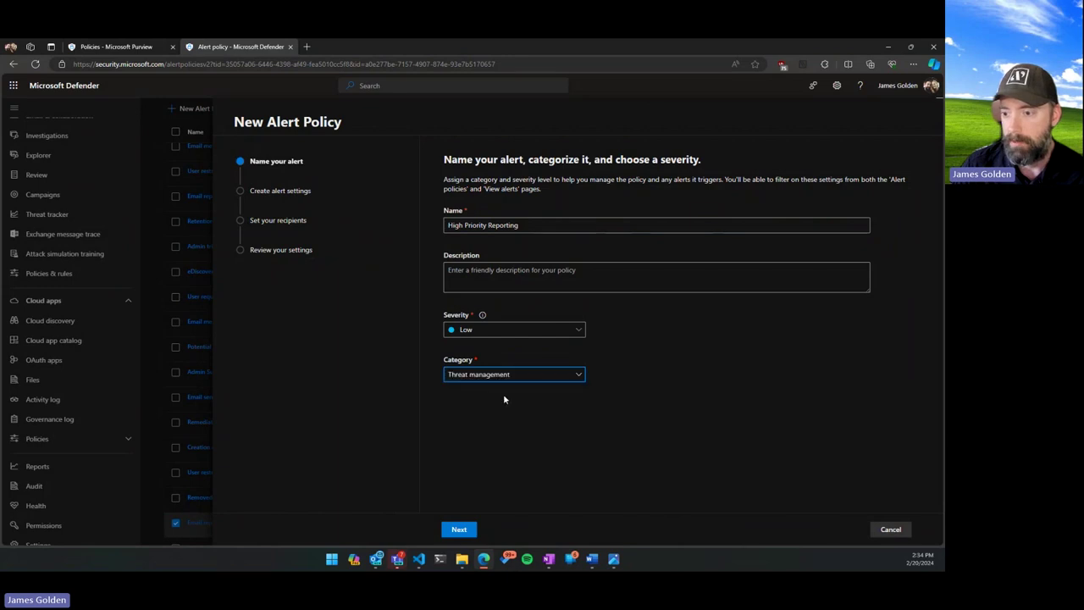
{"action": "left_click", "coordinate": [459, 530]}
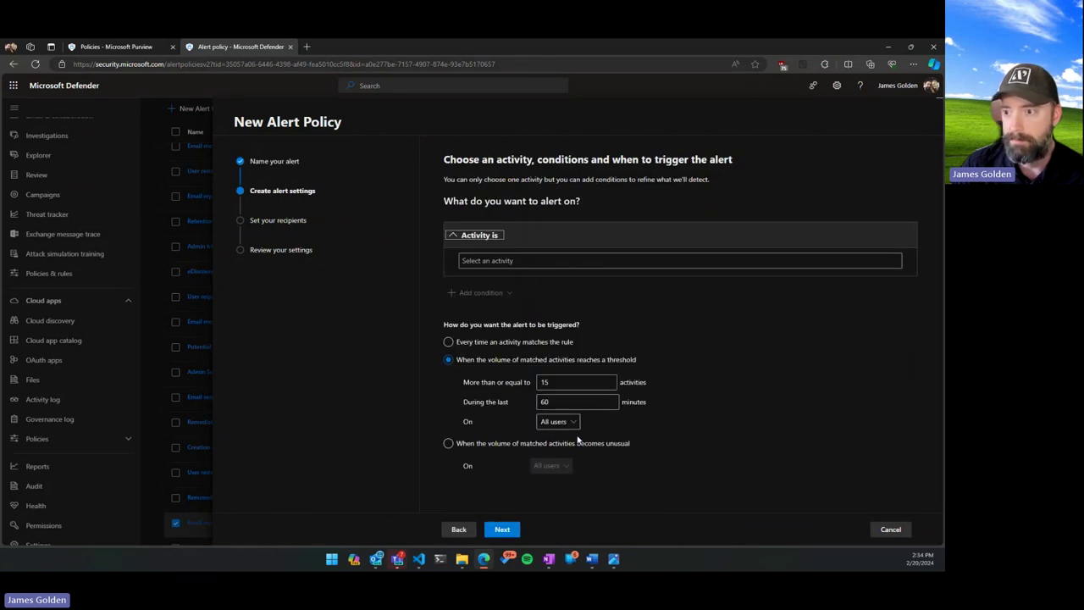
{"action": "left_click", "coordinate": [492, 262]}
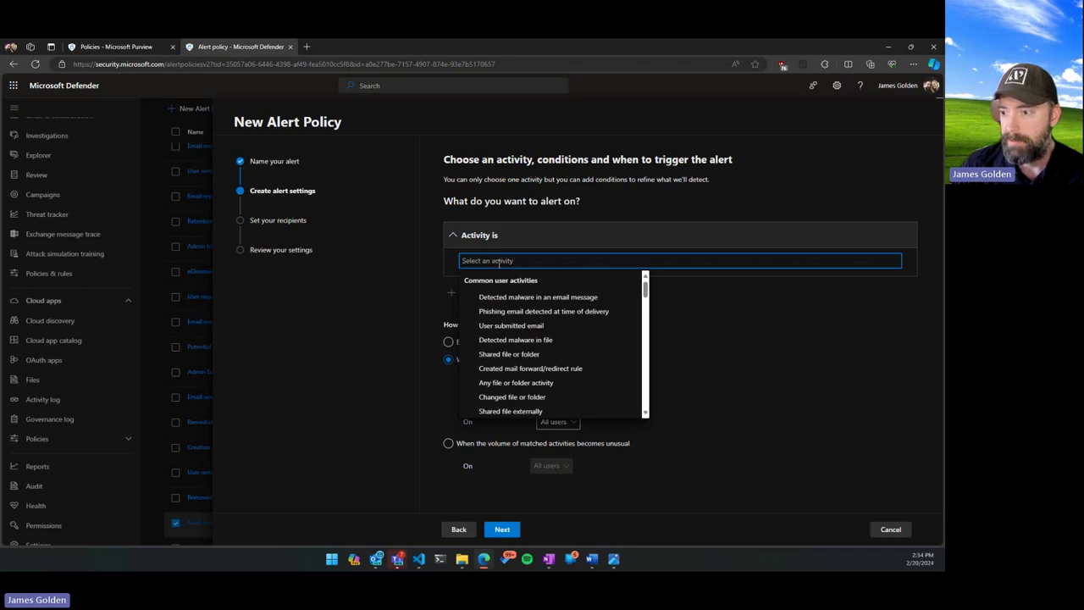
{"action": "left_click", "coordinate": [528, 326]}
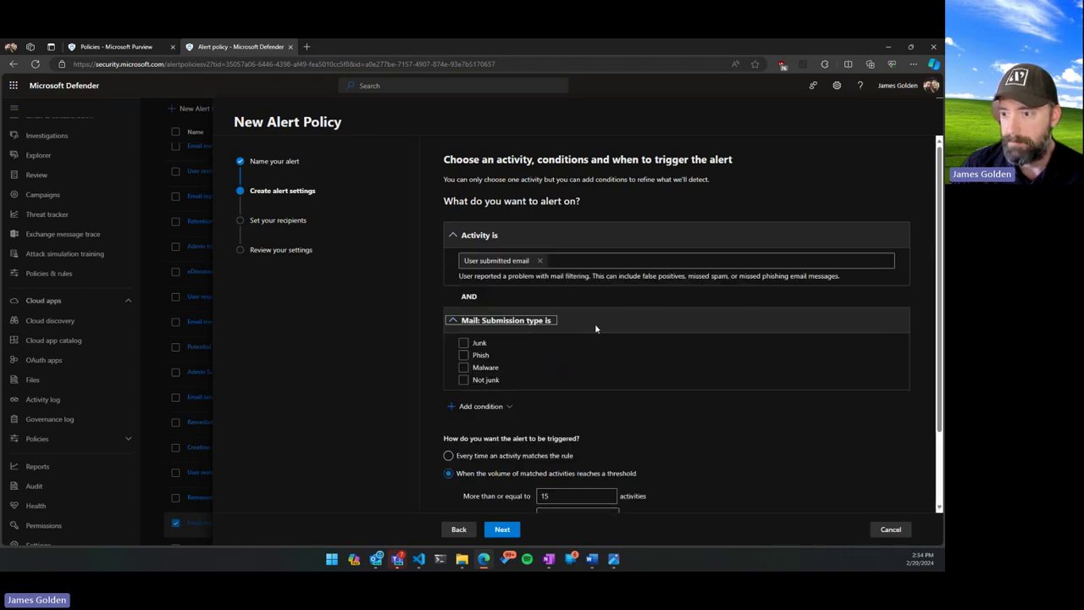
{"action": "left_click", "coordinate": [464, 355]}
{"action": "left_click", "coordinate": [463, 343]}
{"action": "left_click", "coordinate": [504, 407]}
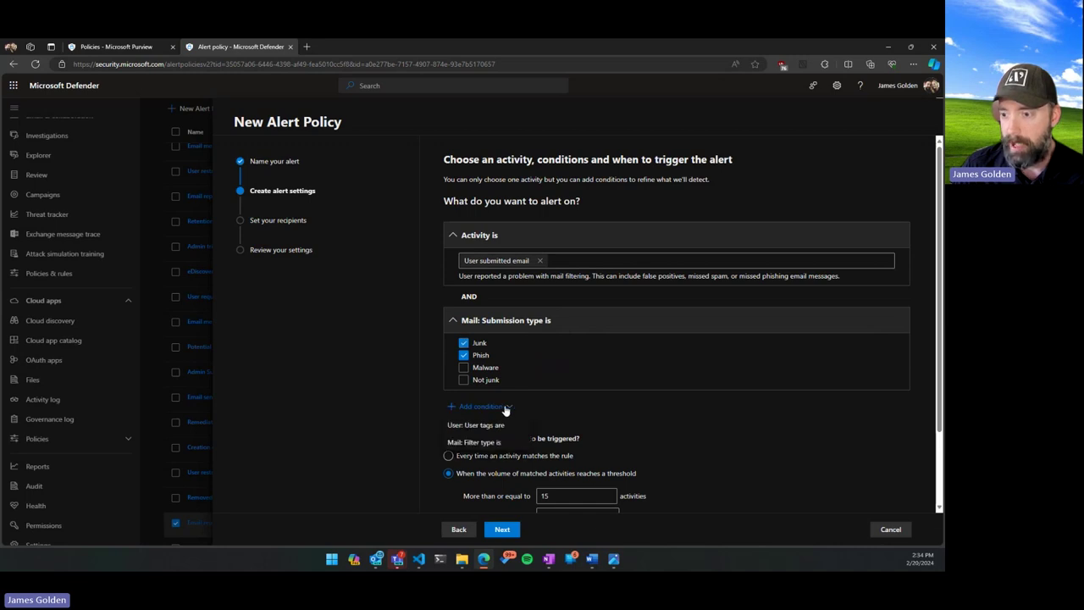
{"action": "left_click", "coordinate": [483, 426]}
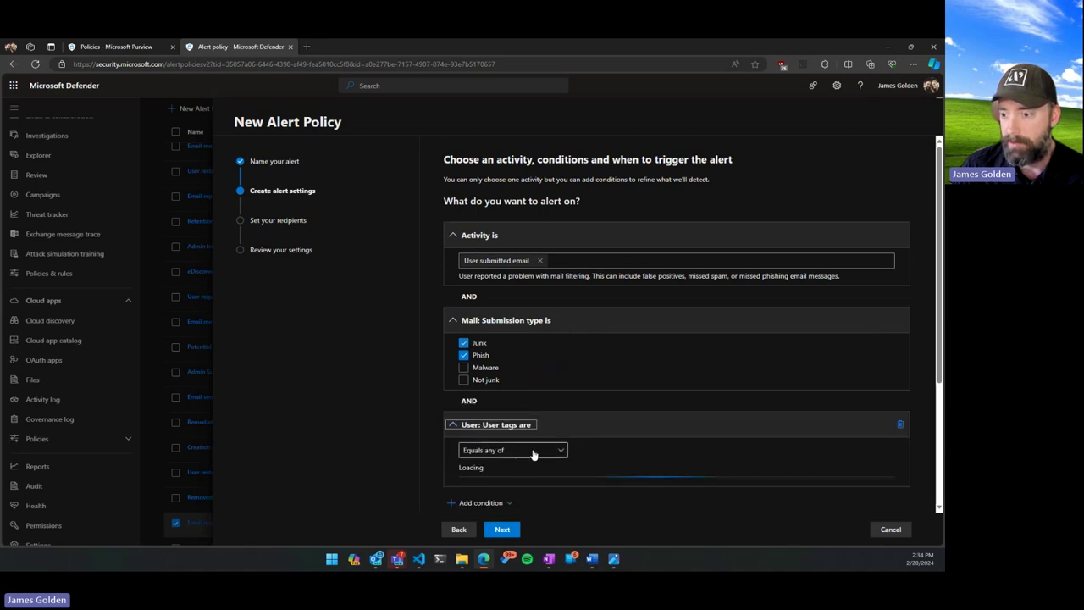
{"action": "scroll", "coordinate": [620, 453], "scroll_direction": "down", "scroll_amount": 2}
{"action": "left_click", "coordinate": [547, 300]}
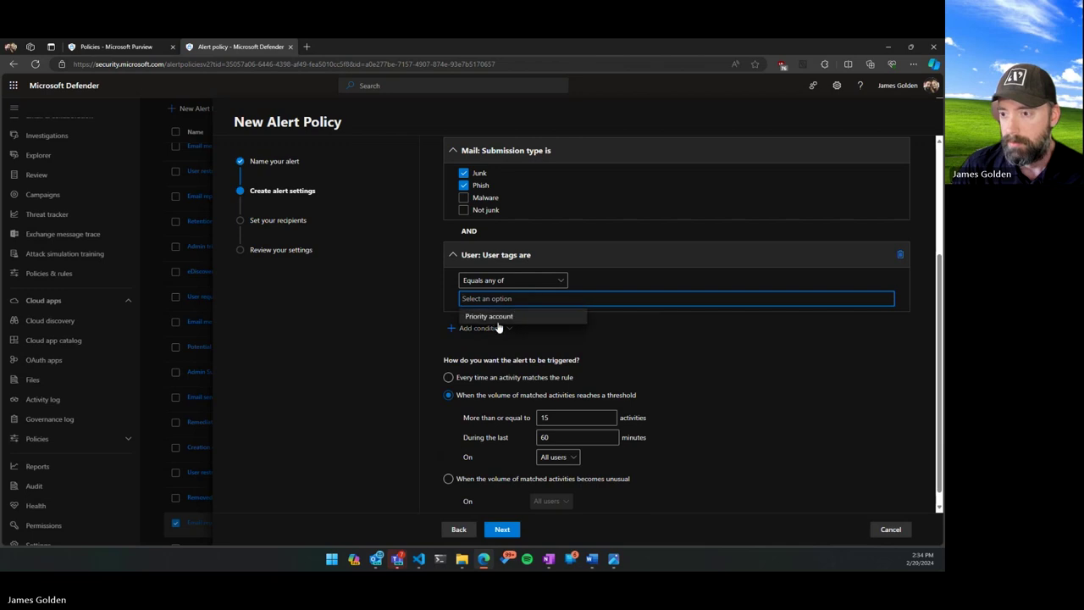
{"action": "left_click", "coordinate": [498, 320]}
{"action": "scroll", "coordinate": [681, 338], "scroll_direction": "up", "scroll_amount": 2}
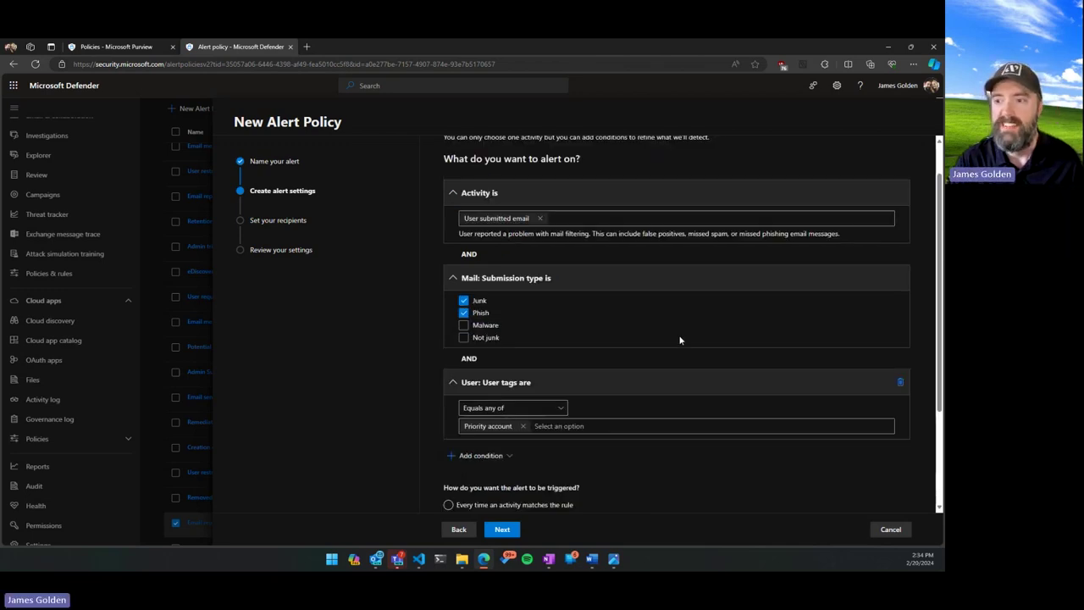
{"action": "scroll", "coordinate": [680, 340], "scroll_direction": "up", "scroll_amount": 1}
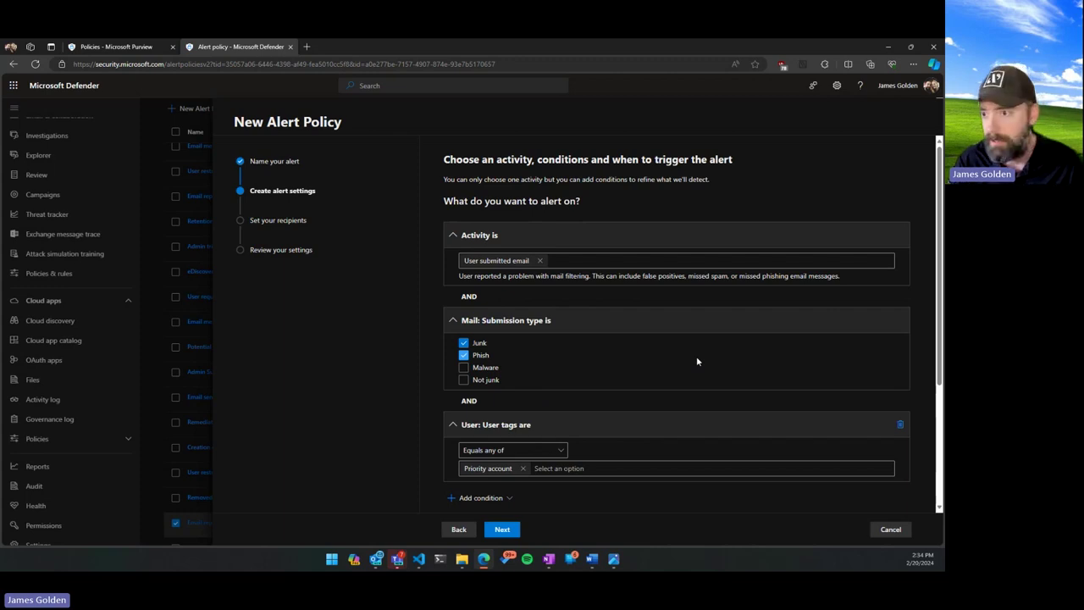
{"action": "scroll", "coordinate": [627, 377], "scroll_direction": "down", "scroll_amount": 3}
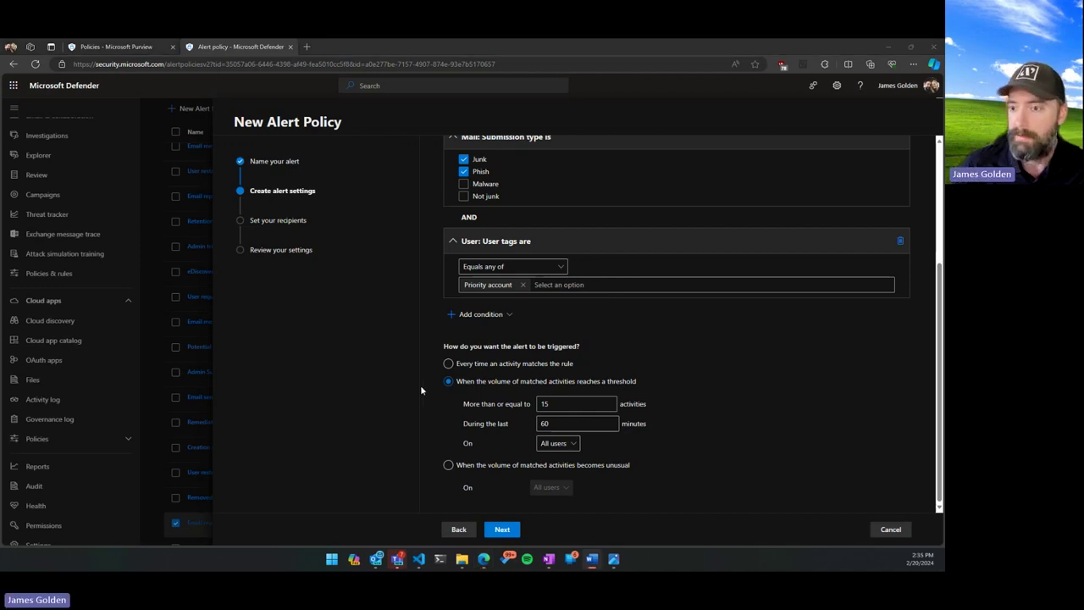
{"action": "left_click", "coordinate": [890, 531]}
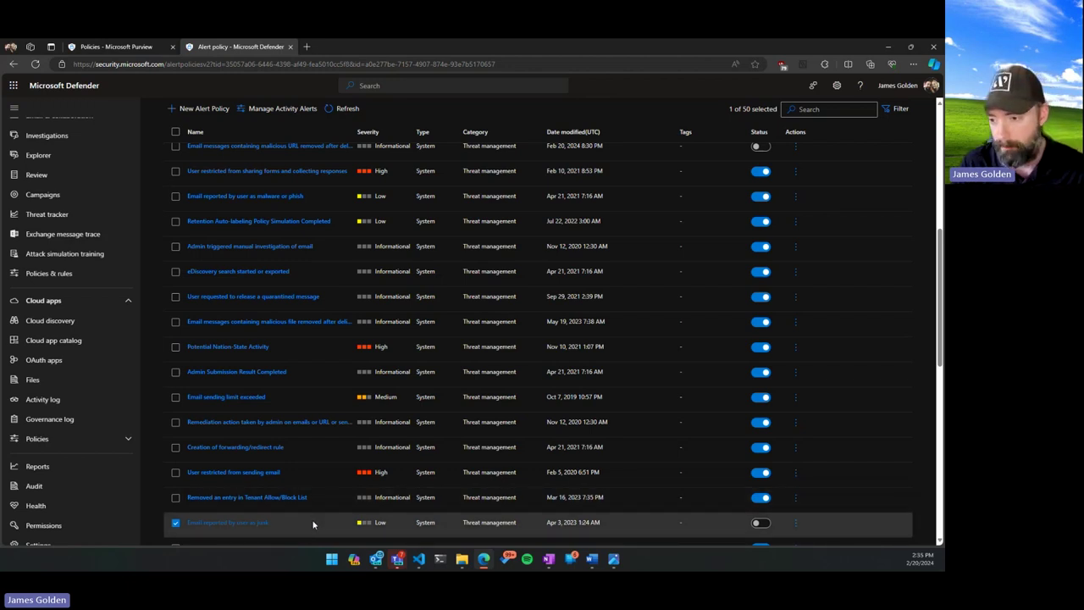
{"action": "mouse_move", "coordinate": [626, 561]}
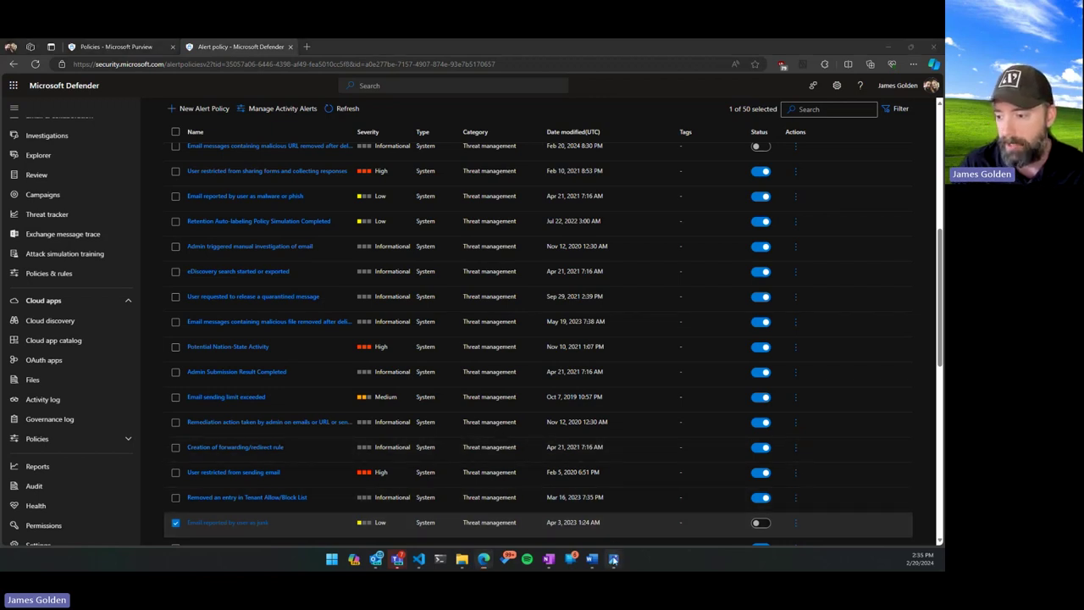
{"action": "left_click", "coordinate": [666, 480]}
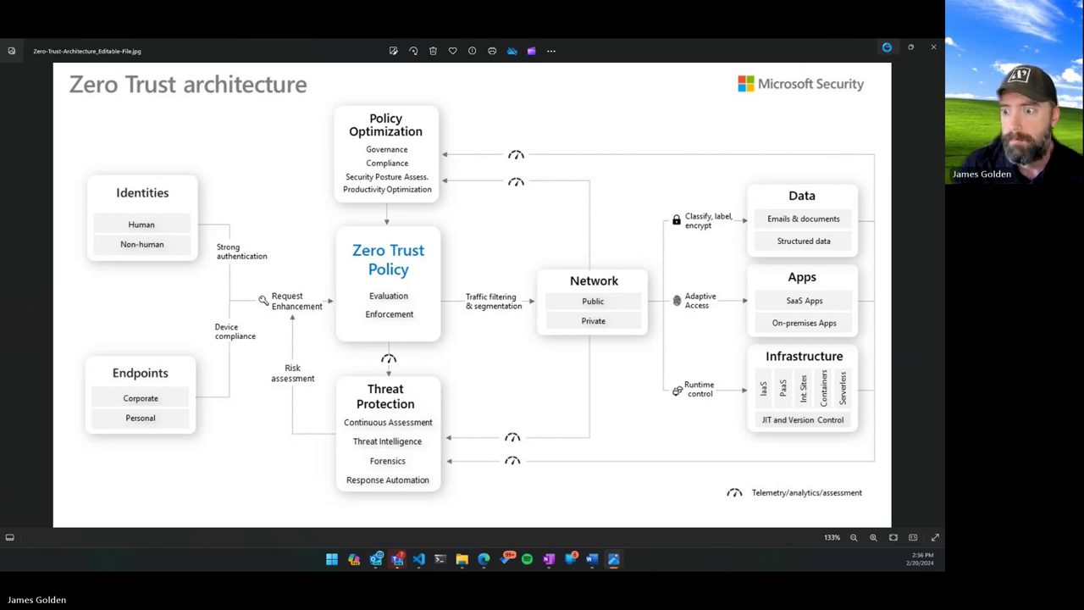
{"action": "left_click", "coordinate": [888, 50]}
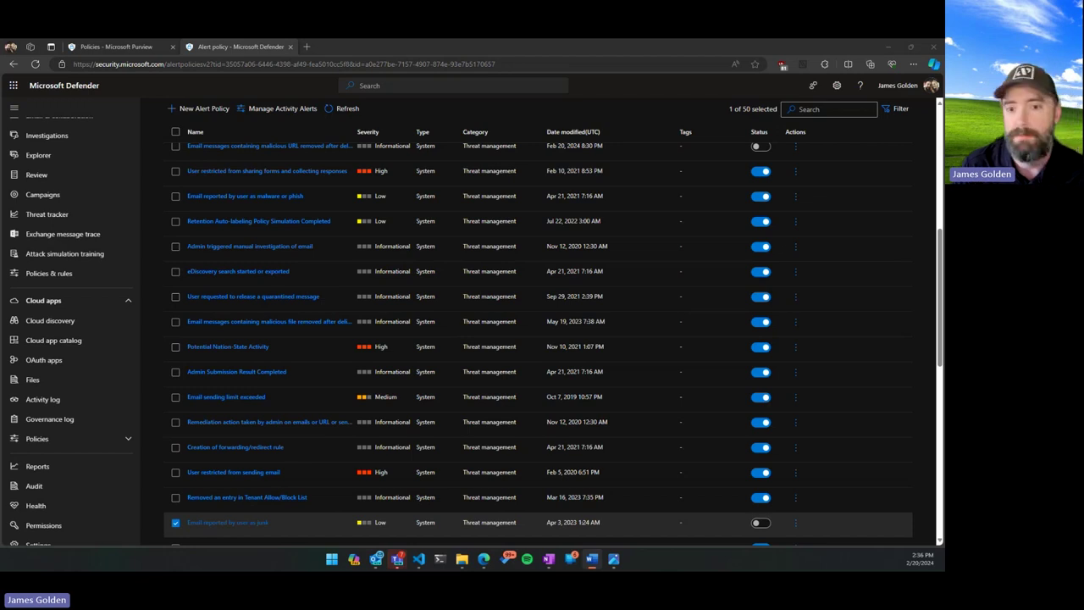
{"action": "scroll", "coordinate": [80, 262], "scroll_direction": "up", "scroll_amount": 5}
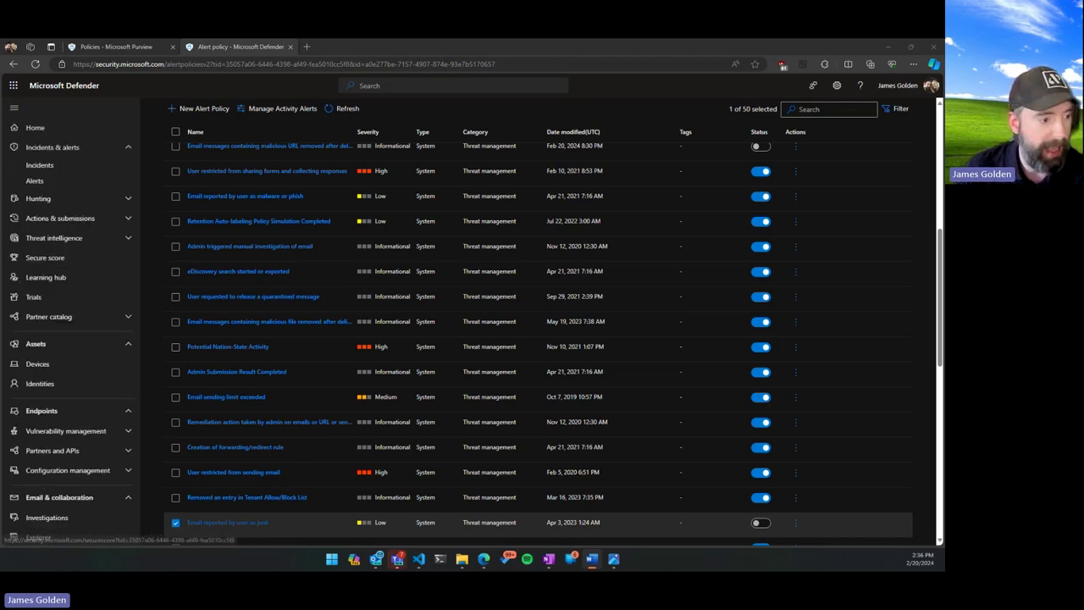
From the Incidents list, open multi-stage incident 1256 in a new tab.
{"action": "left_click", "coordinate": [78, 172]}
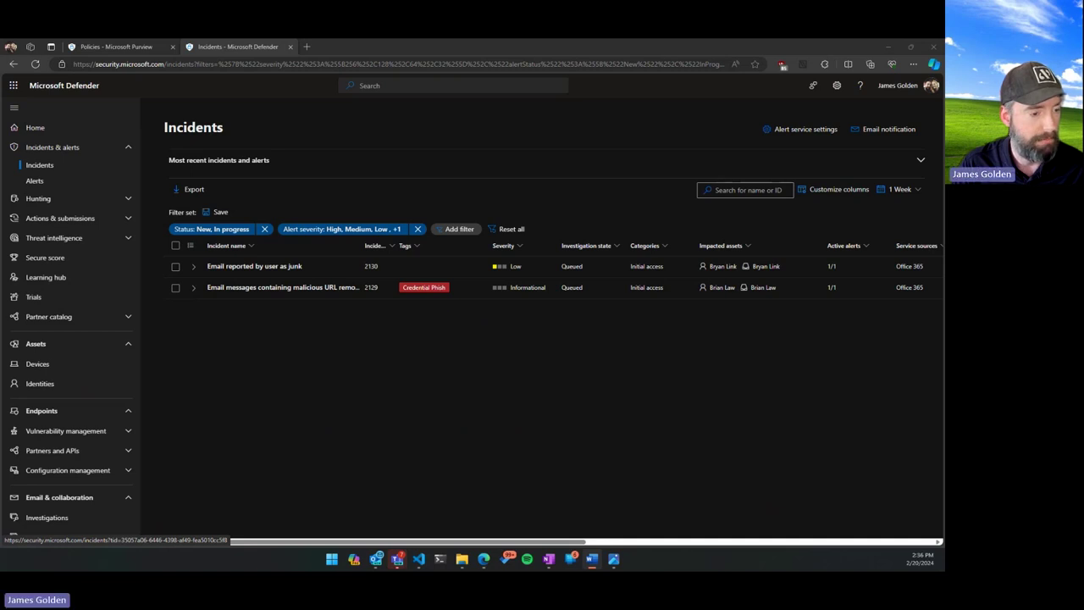
{"action": "left_click", "coordinate": [263, 266]}
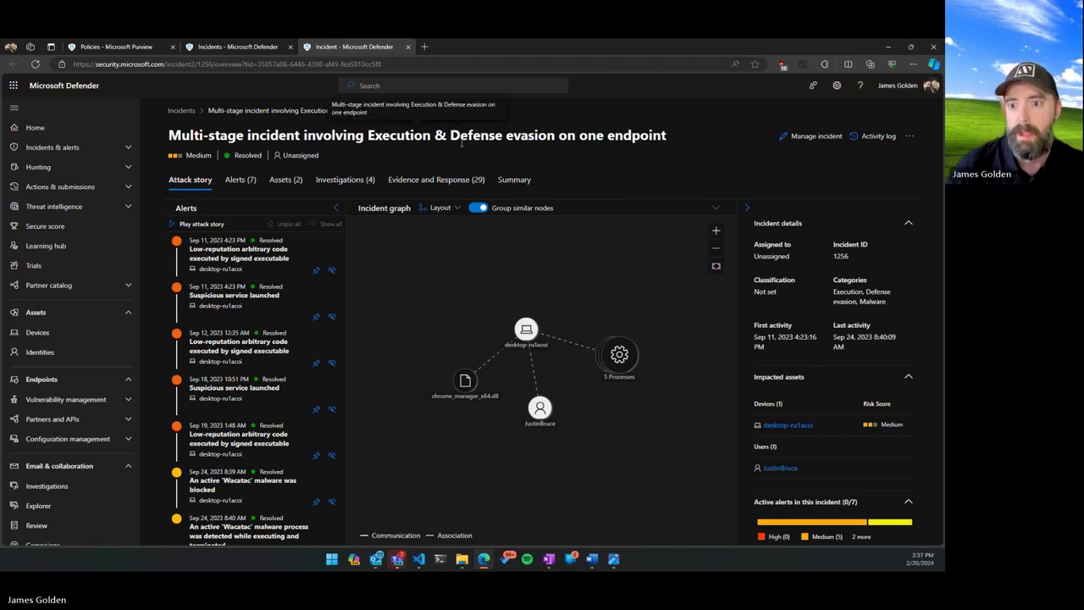
List all of the incident's alerts without the status filter and with full alert names.
{"action": "left_click", "coordinate": [243, 181]}
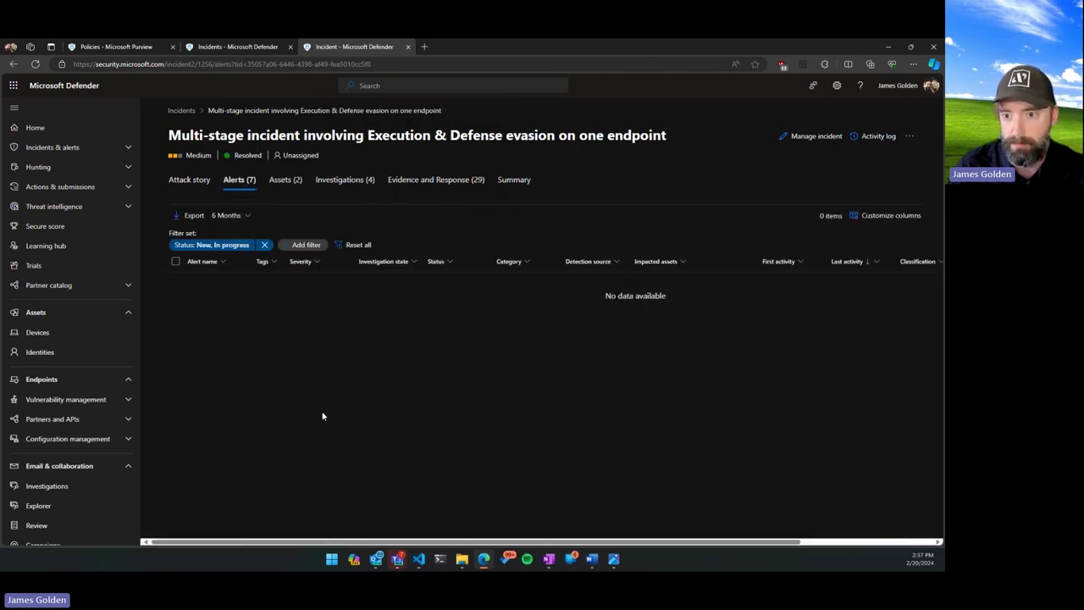
{"action": "left_click", "coordinate": [264, 245]}
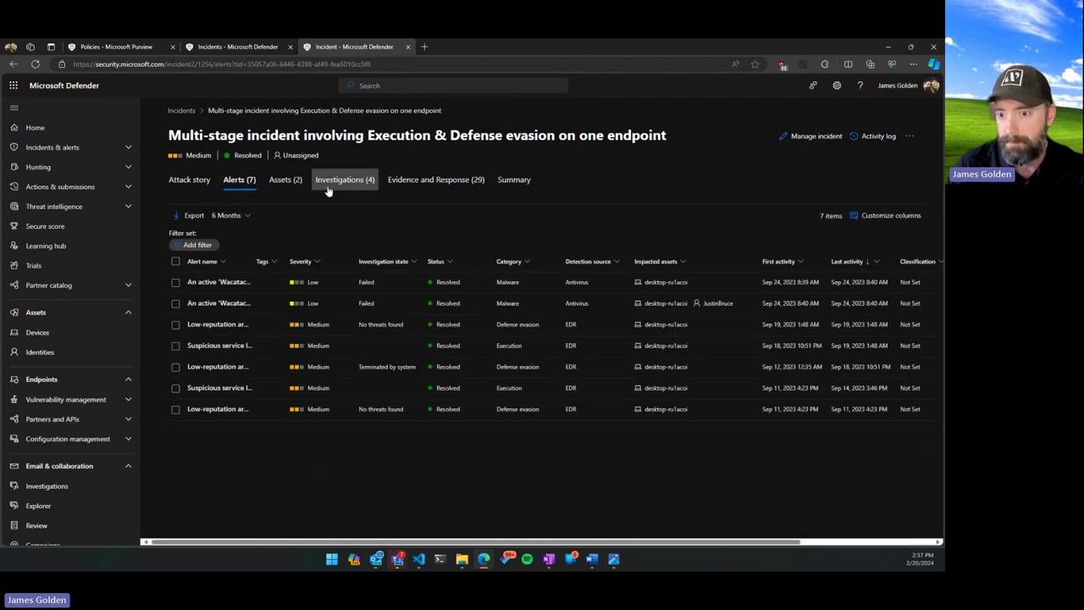
{"action": "double_click", "coordinate": [284, 261]}
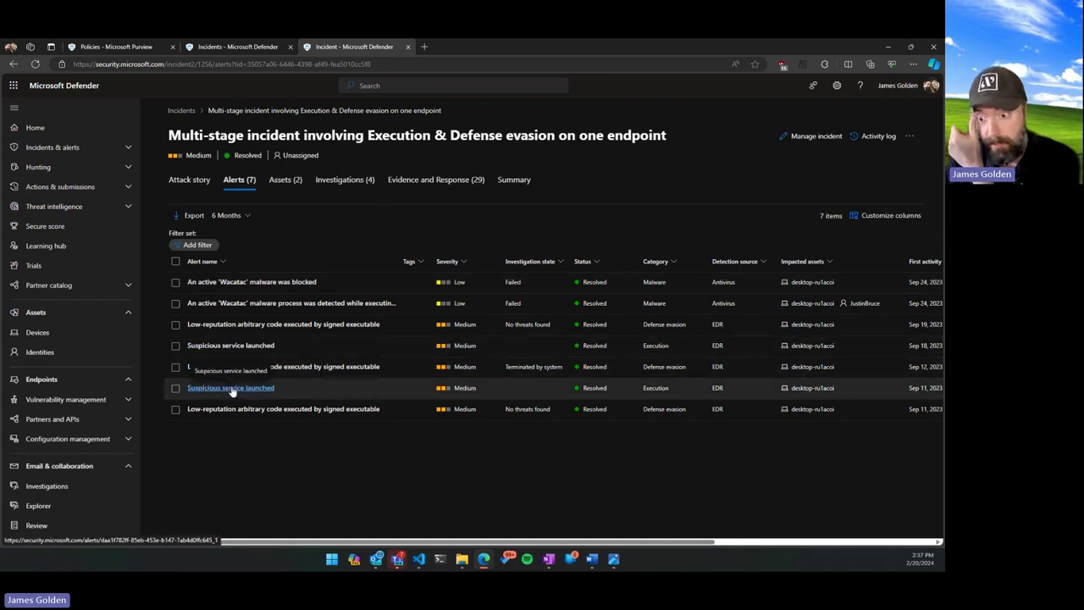
{"action": "left_click", "coordinate": [190, 180]}
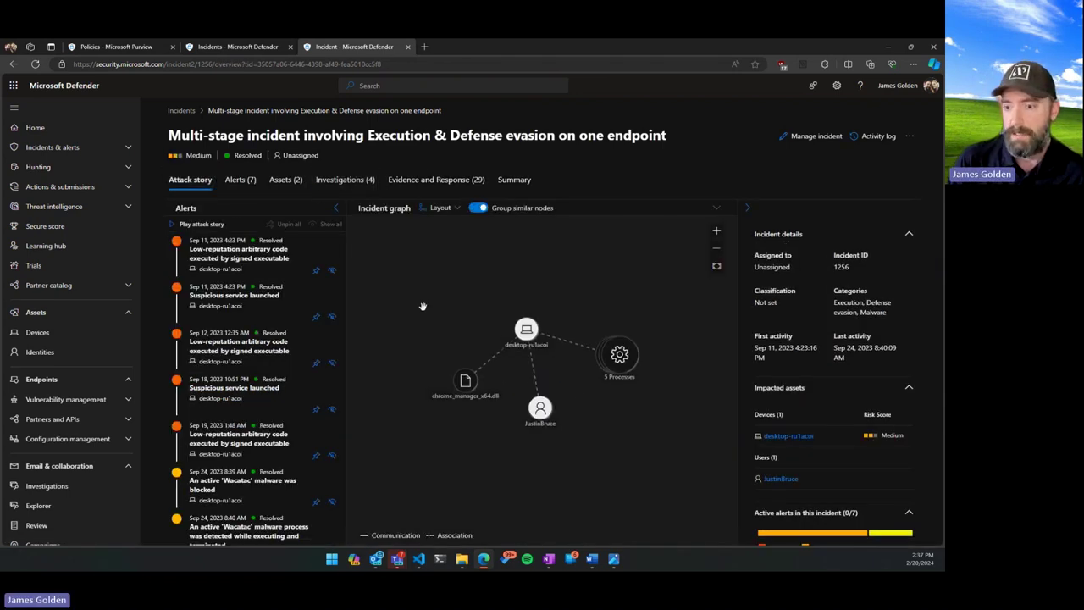
Review the incident's Users under Assets, then show its Investigations (4) tab.
{"action": "scroll", "coordinate": [278, 348], "scroll_direction": "down", "scroll_amount": 1}
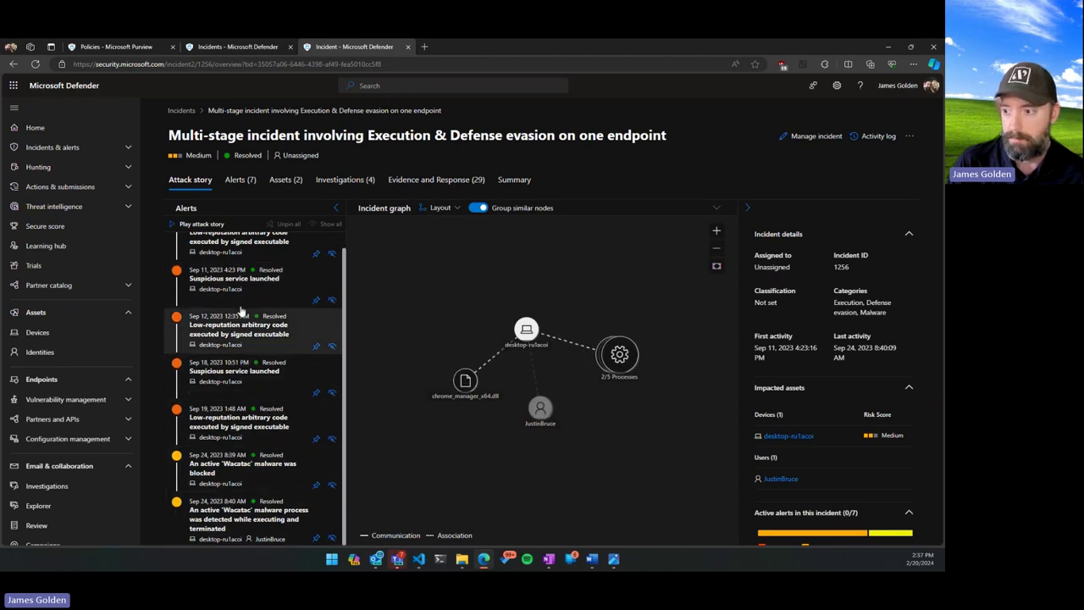
{"action": "left_click", "coordinate": [285, 180]}
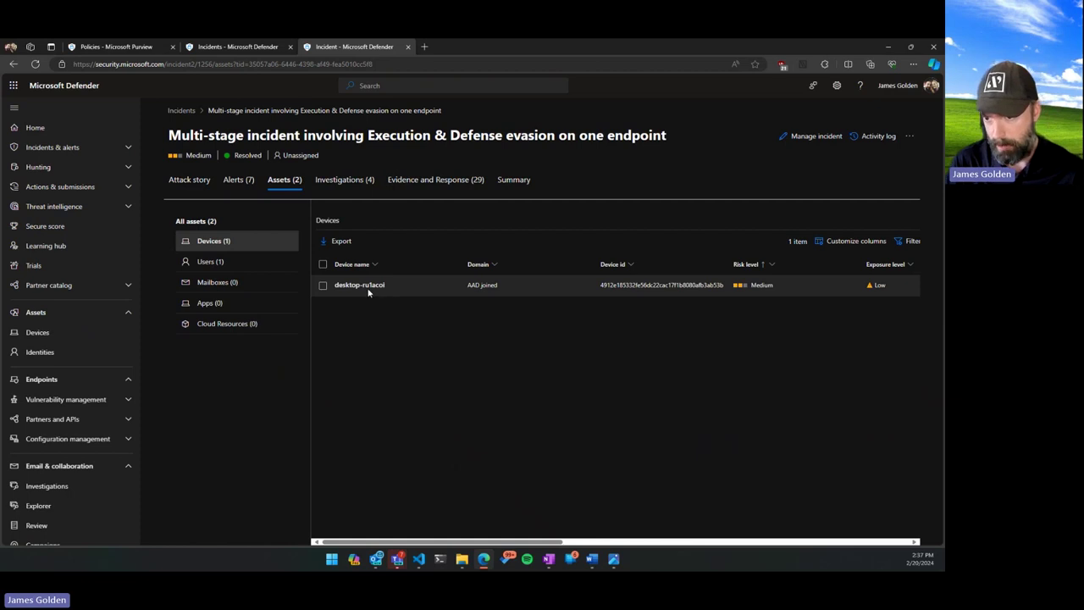
{"action": "left_click", "coordinate": [280, 261]}
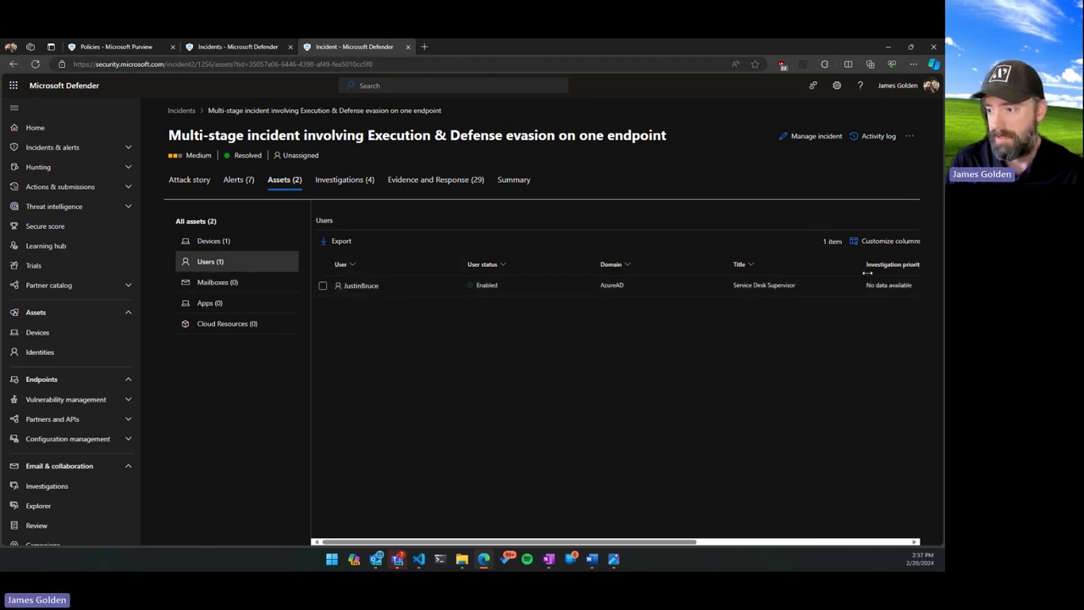
{"action": "left_click_drag", "start_coordinate": [634, 537], "coordinate": [410, 509]}
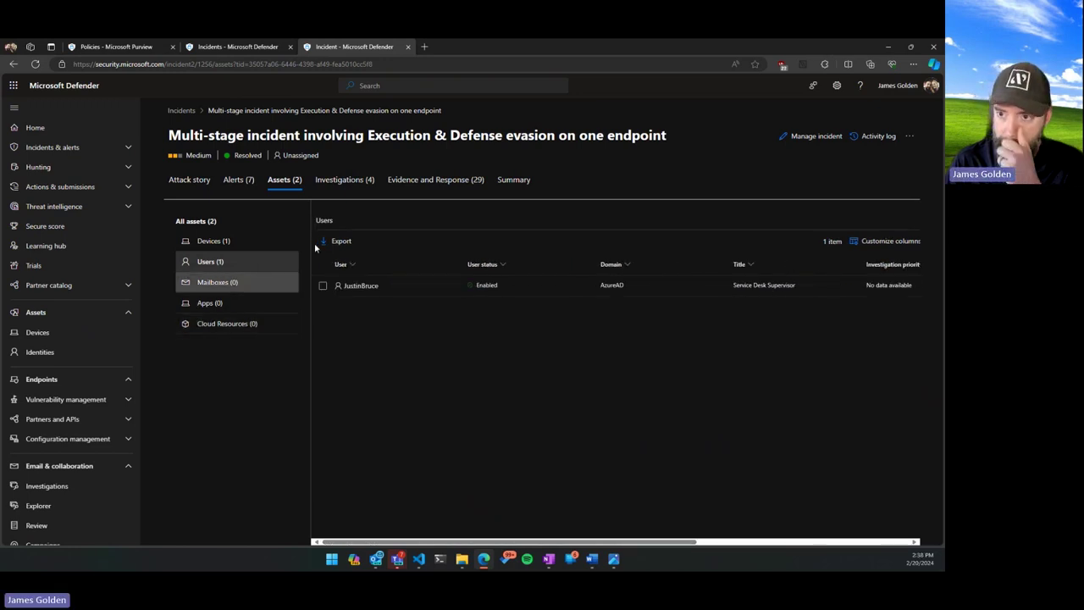
{"action": "left_click", "coordinate": [355, 178]}
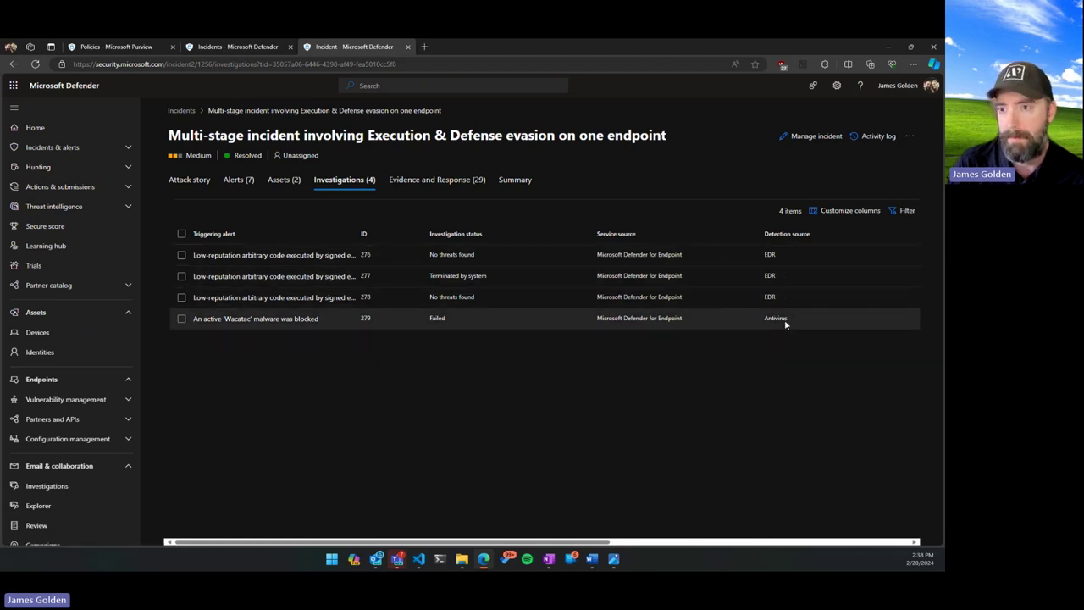
Inspect the blocked rundll32.exe process and its command line under Evidence and Response.
{"action": "left_click", "coordinate": [449, 179]}
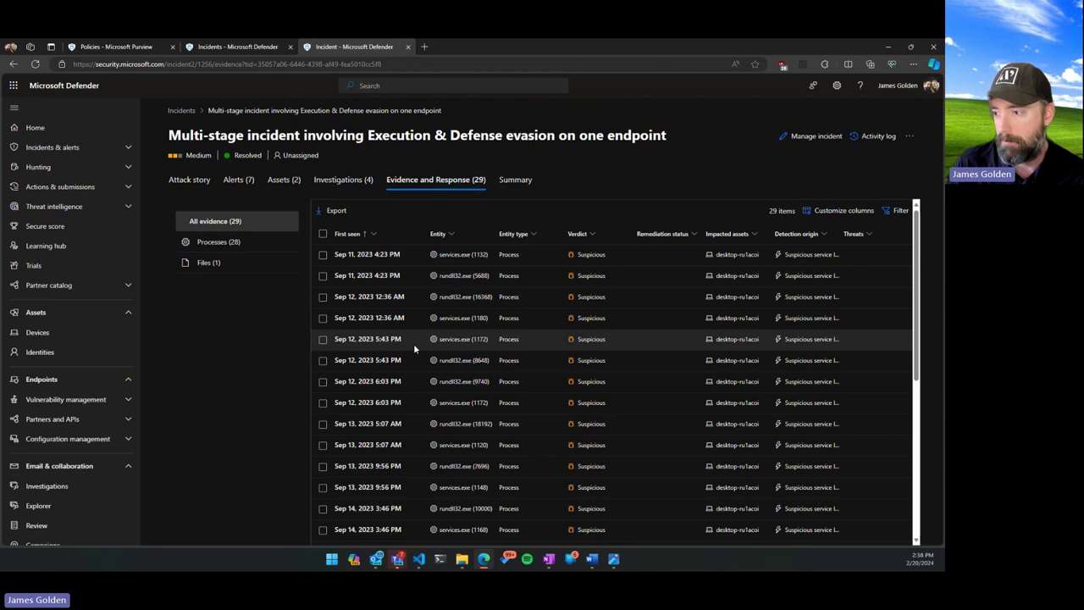
{"action": "scroll", "coordinate": [413, 343], "scroll_direction": "down", "scroll_amount": 5}
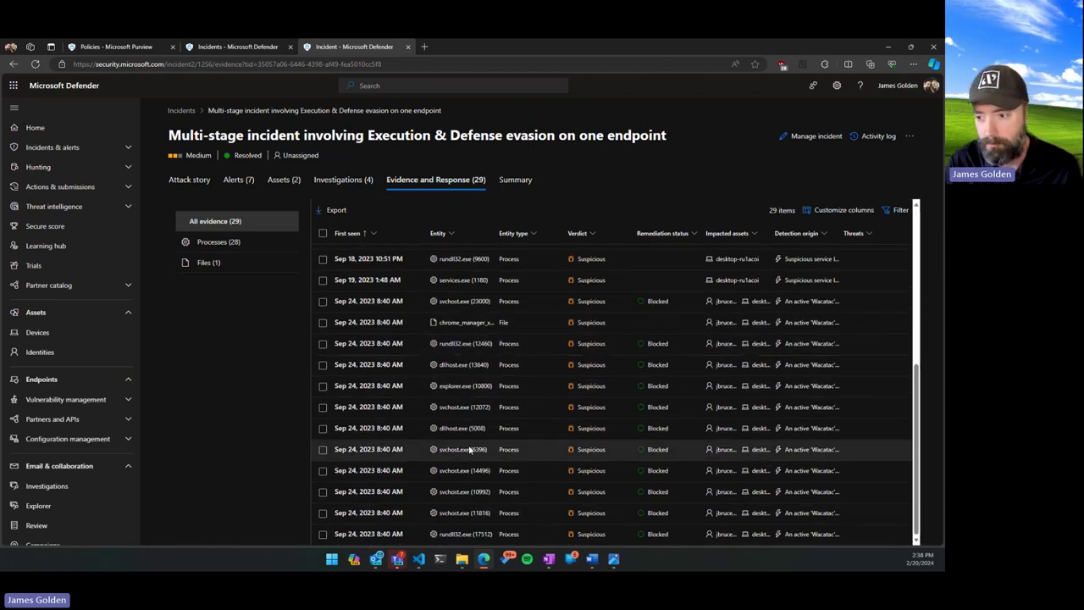
{"action": "left_click", "coordinate": [405, 535]}
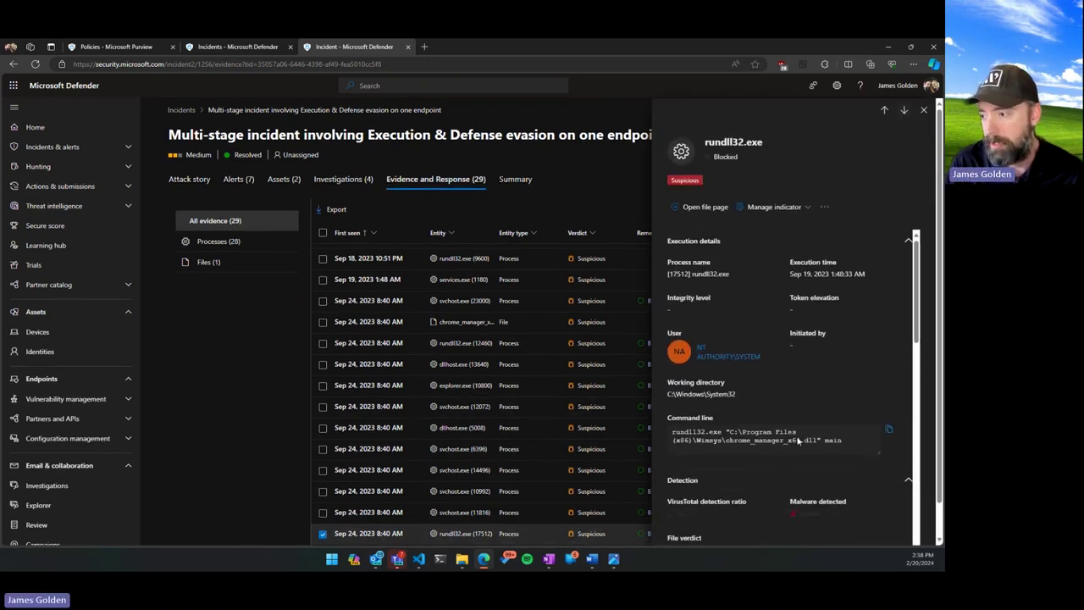
{"action": "left_click_drag", "start_coordinate": [835, 442], "coordinate": [673, 432]}
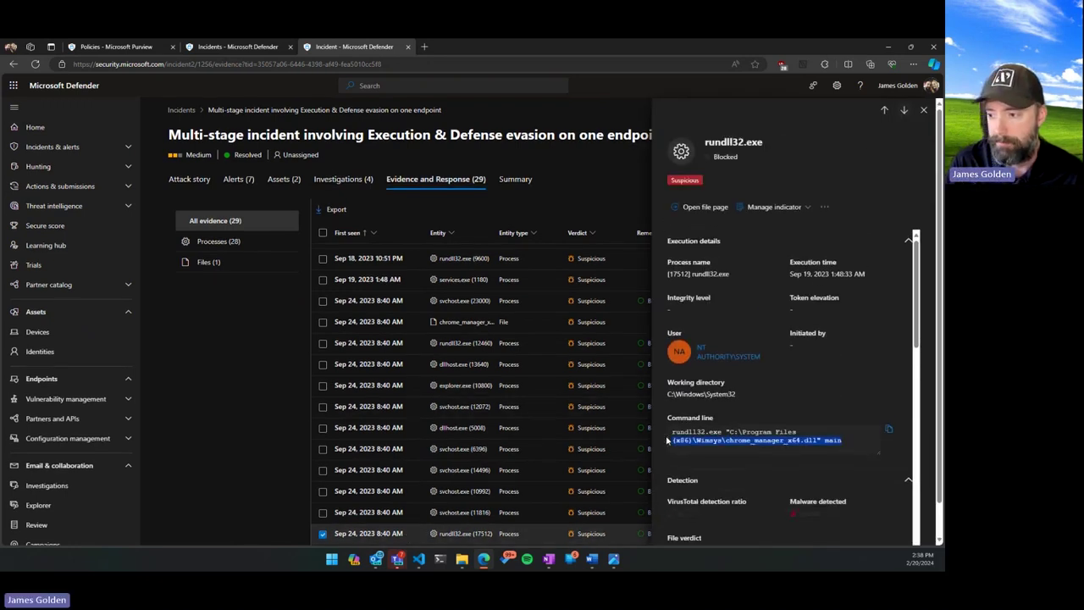
{"action": "left_click", "coordinate": [750, 457]}
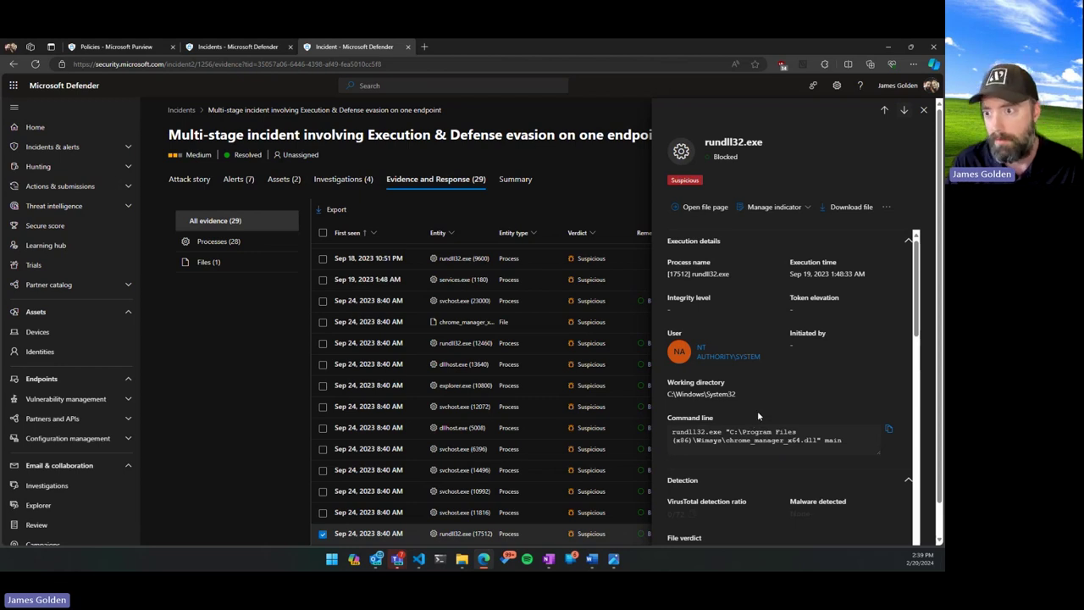
{"action": "scroll", "coordinate": [826, 381], "scroll_direction": "down", "scroll_amount": 5}
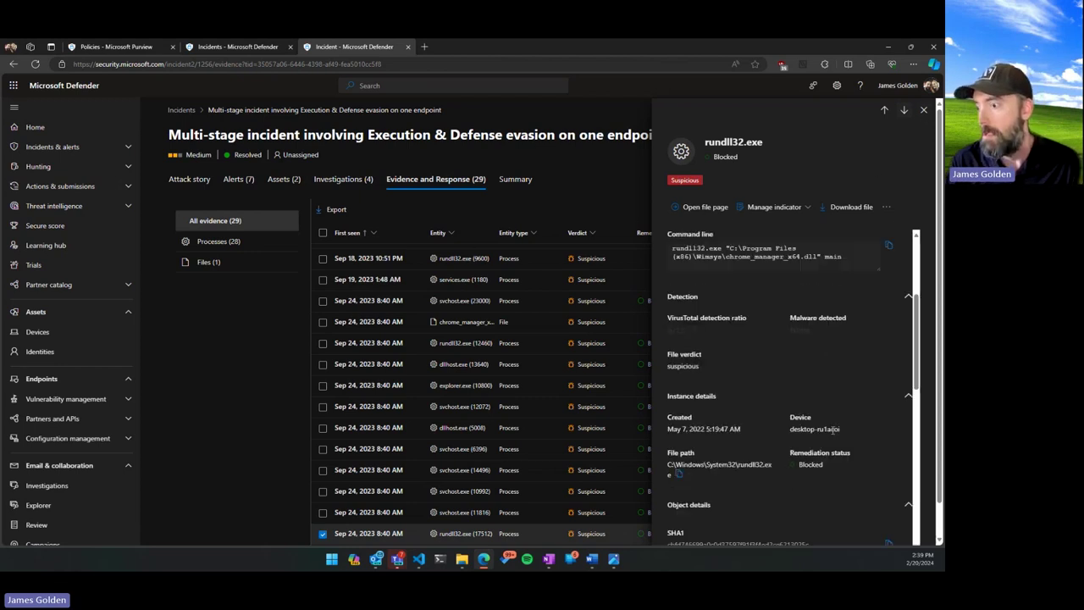
{"action": "scroll", "coordinate": [819, 415], "scroll_direction": "down", "scroll_amount": 3}
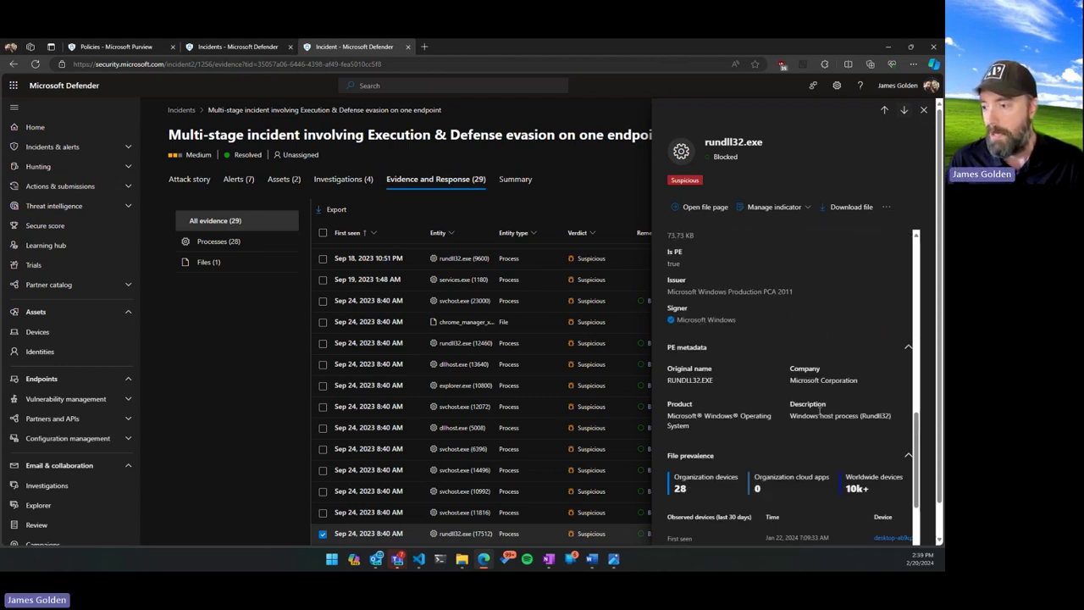
{"action": "scroll", "coordinate": [807, 413], "scroll_direction": "down", "scroll_amount": 3}
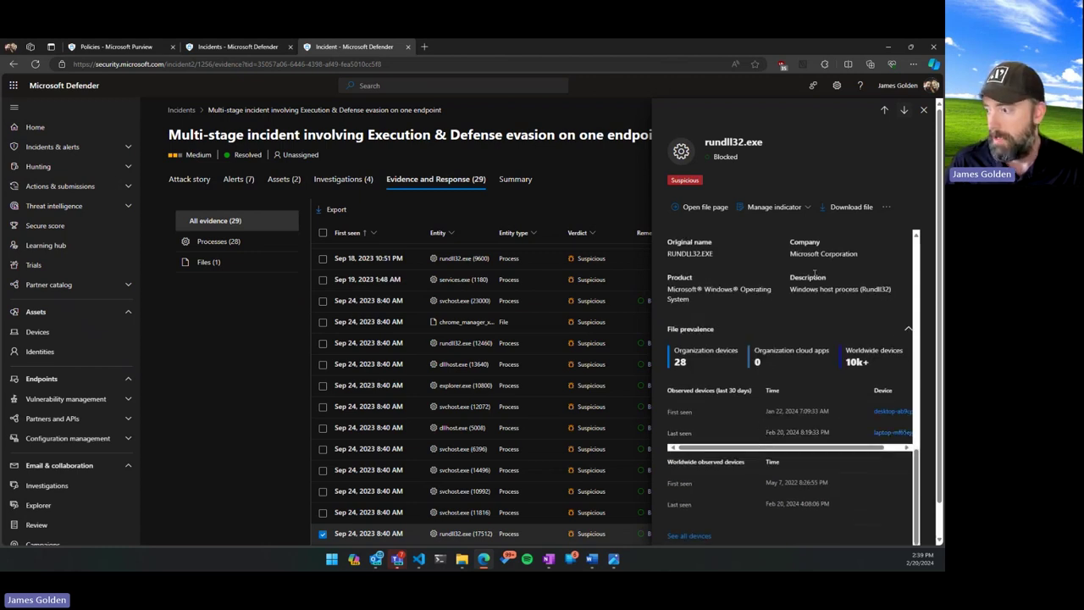
{"action": "left_click", "coordinate": [924, 110]}
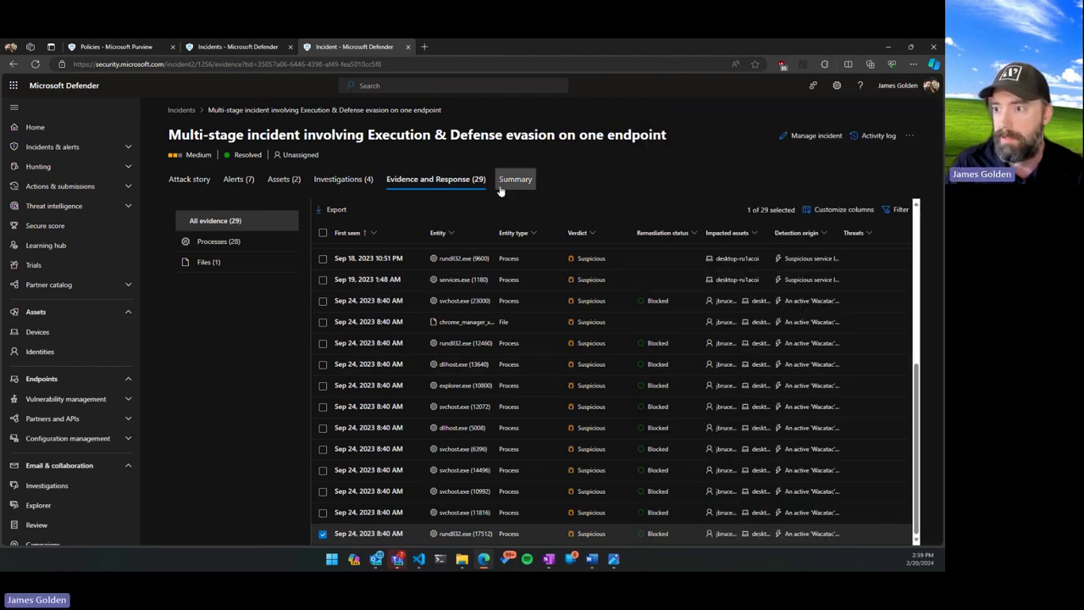
View the incident Summary and Attack story, and expand Threat intelligence in the nav.
{"action": "left_click", "coordinate": [513, 180]}
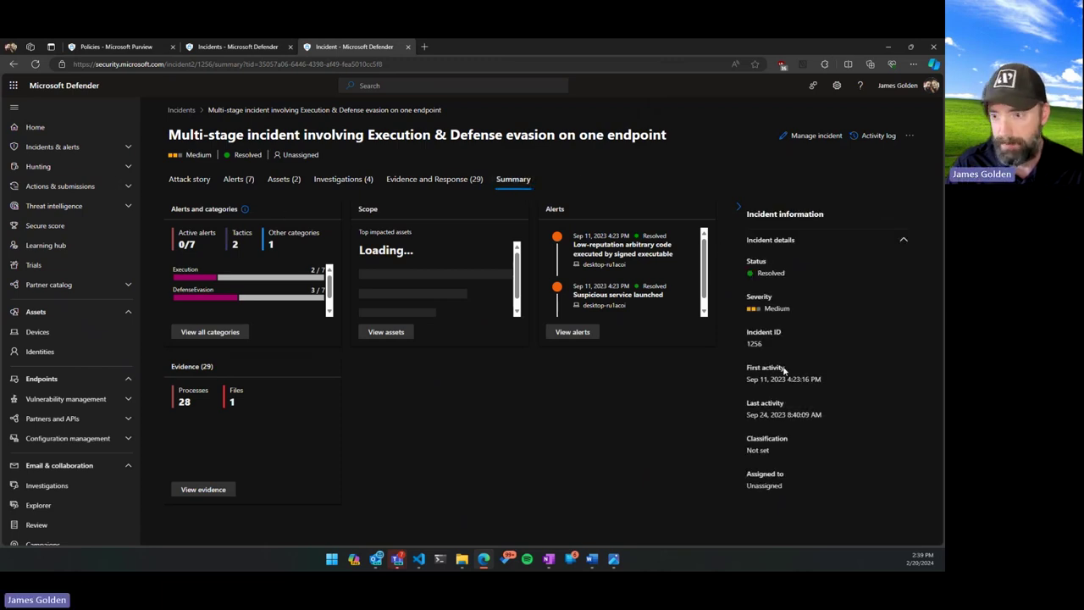
{"action": "left_click", "coordinate": [190, 179]}
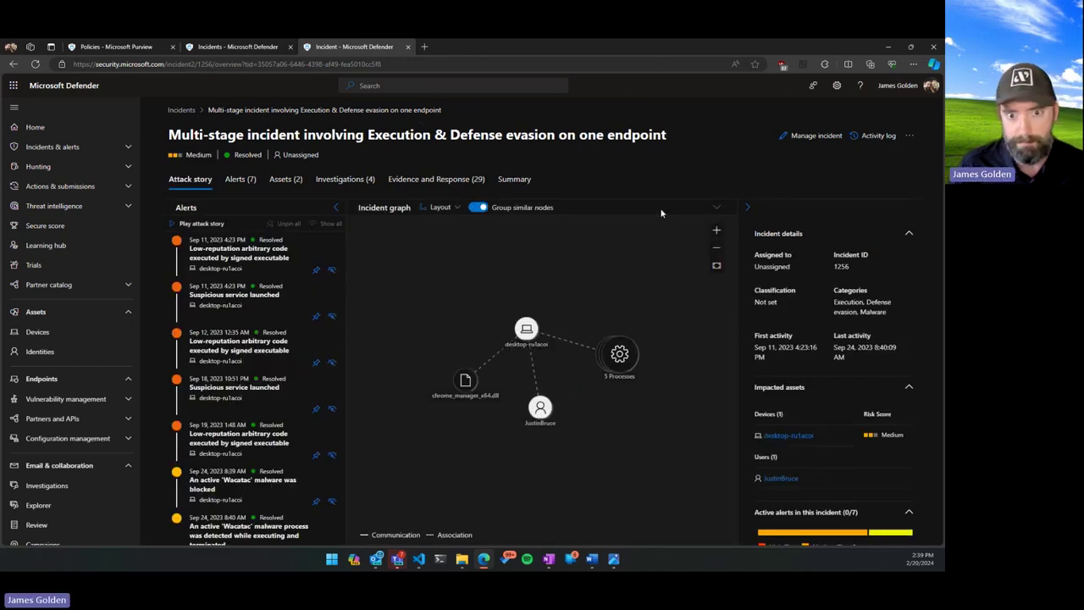
{"action": "left_click", "coordinate": [129, 206]}
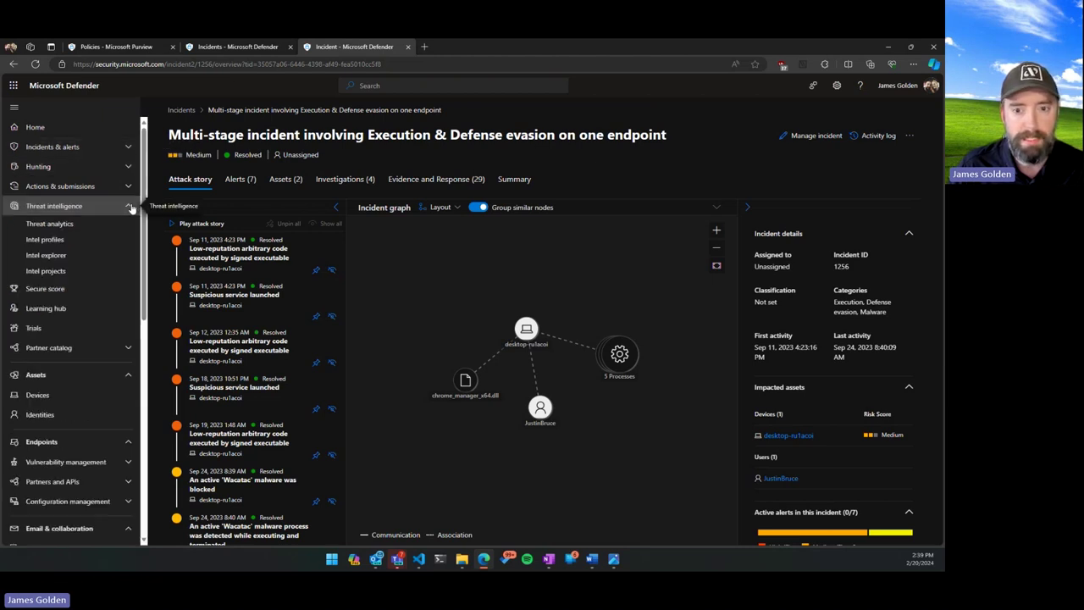
In Threat analytics, open CVE-2024-21412 and follow its windows_10 endpoint exposure to the Weaknesses list.
{"action": "left_click", "coordinate": [50, 224]}
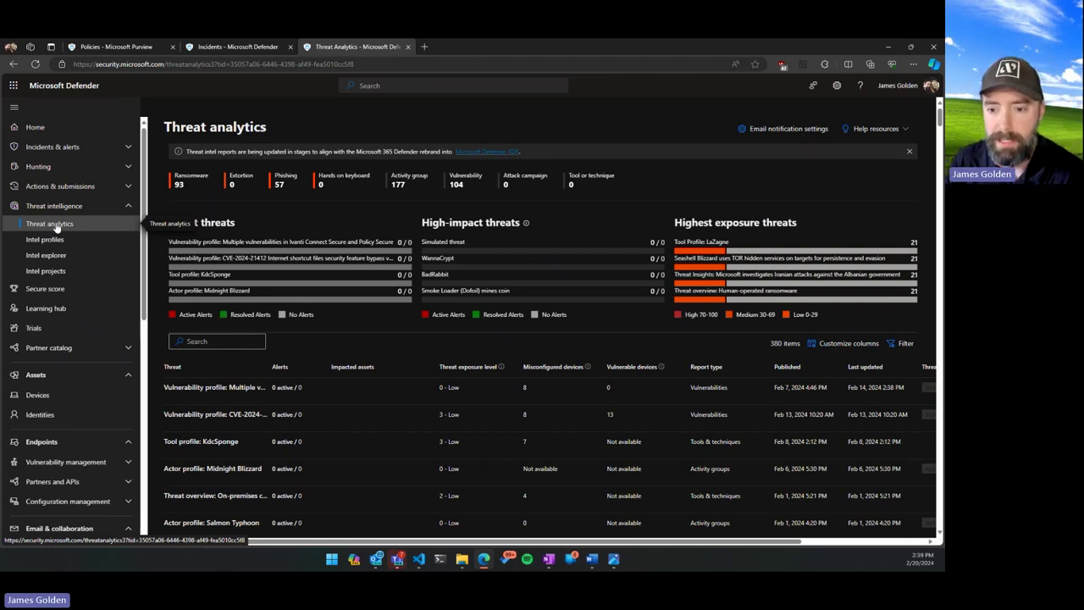
{"action": "left_click_drag", "start_coordinate": [271, 363], "coordinate": [410, 366]}
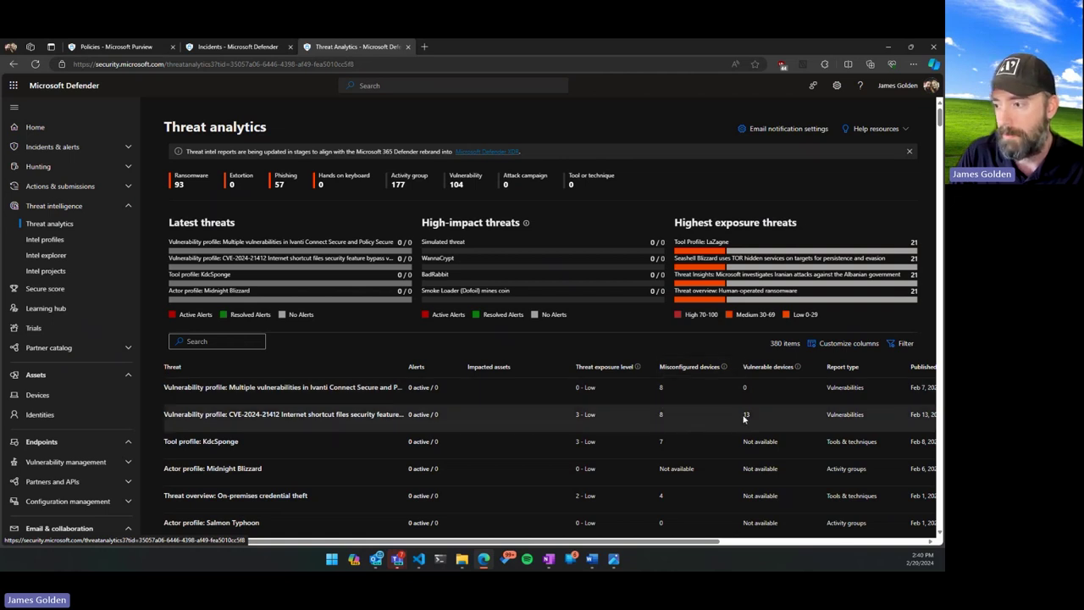
{"action": "left_click", "coordinate": [245, 416]}
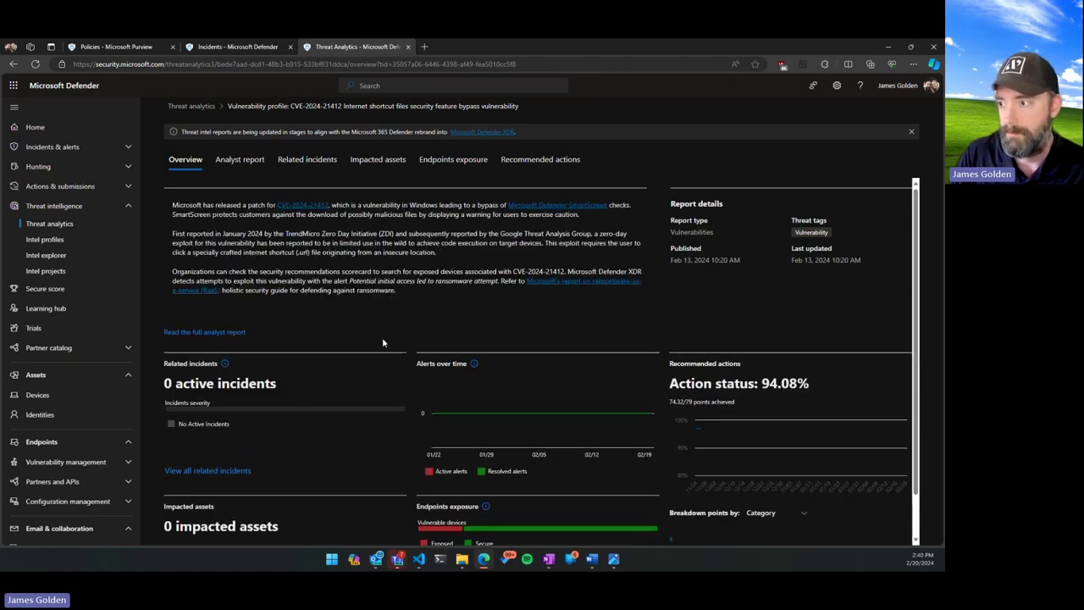
{"action": "scroll", "coordinate": [382, 343], "scroll_direction": "down", "scroll_amount": 1}
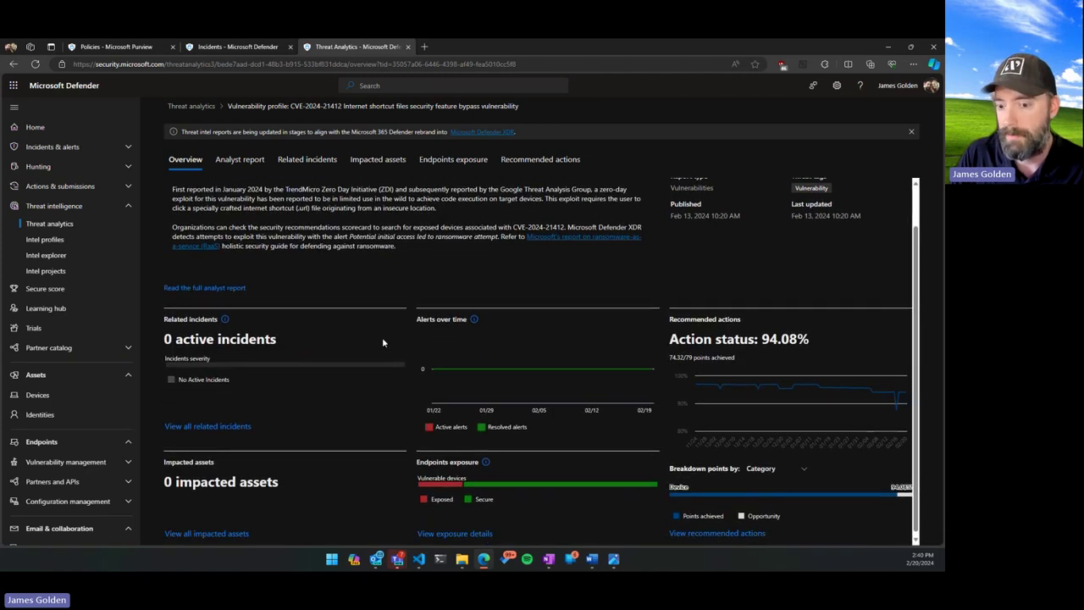
{"action": "scroll", "coordinate": [382, 342], "scroll_direction": "up", "scroll_amount": 1}
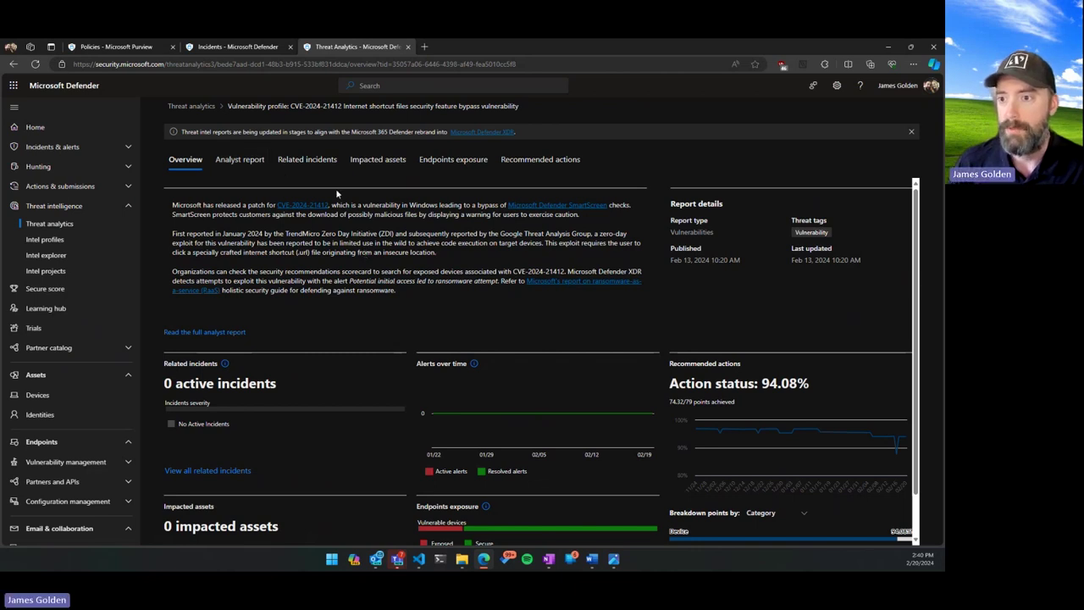
{"action": "left_click", "coordinate": [451, 162]}
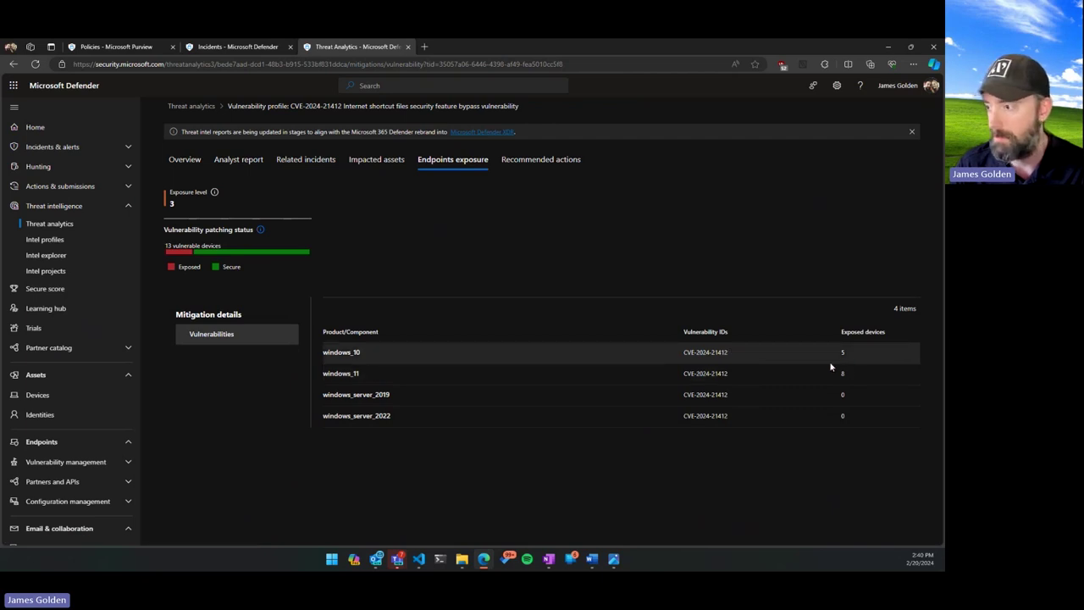
{"action": "left_click", "coordinate": [719, 354]}
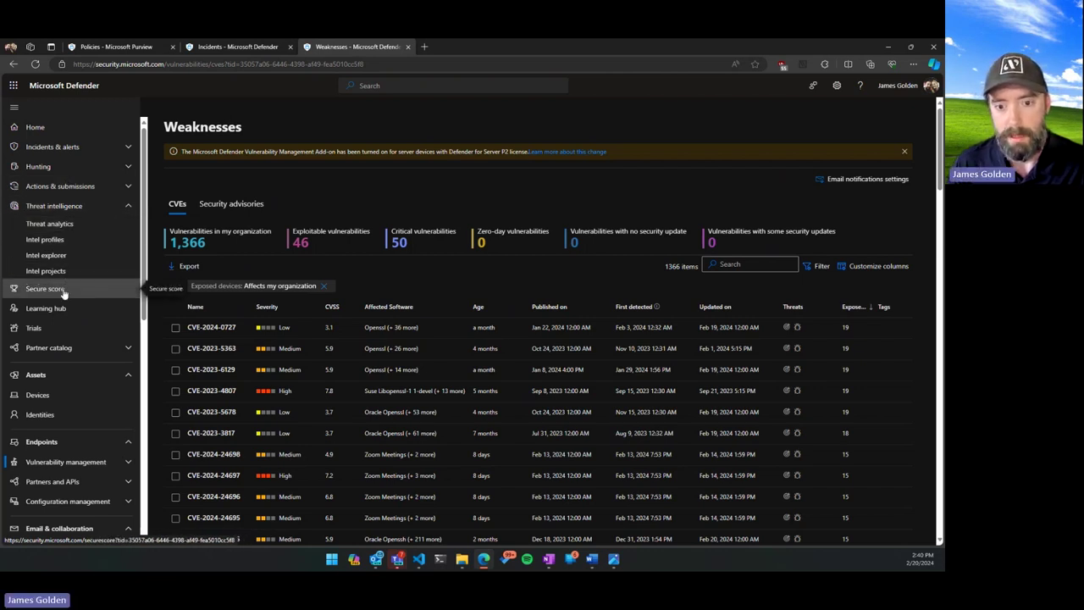
Go through the Vulnerability management Dashboard to the Recommendations list of 126 items.
{"action": "left_click", "coordinate": [128, 462]}
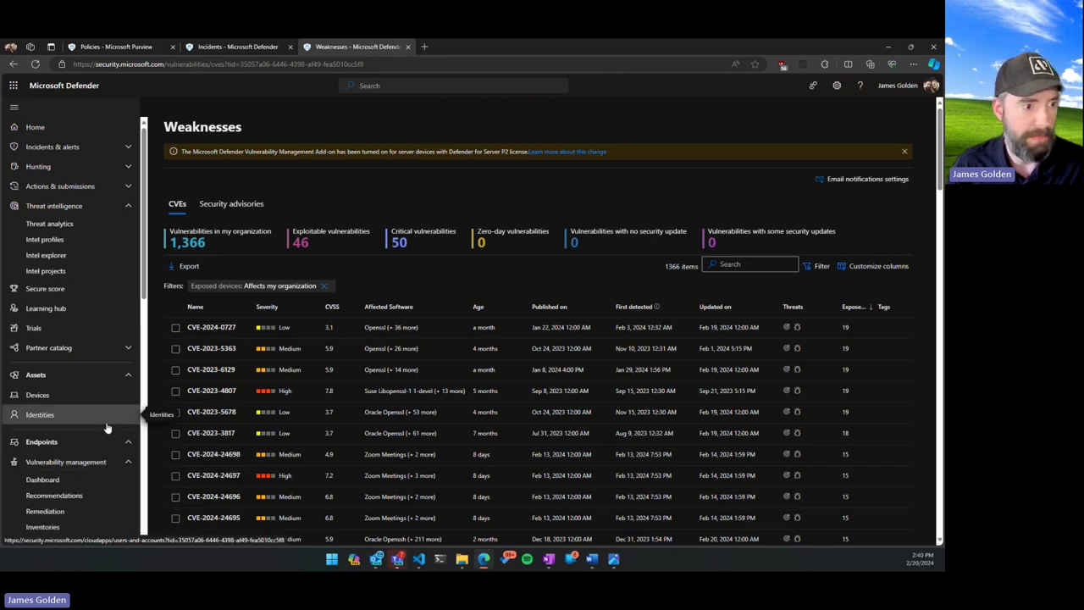
{"action": "scroll", "coordinate": [108, 428], "scroll_direction": "down", "scroll_amount": 1}
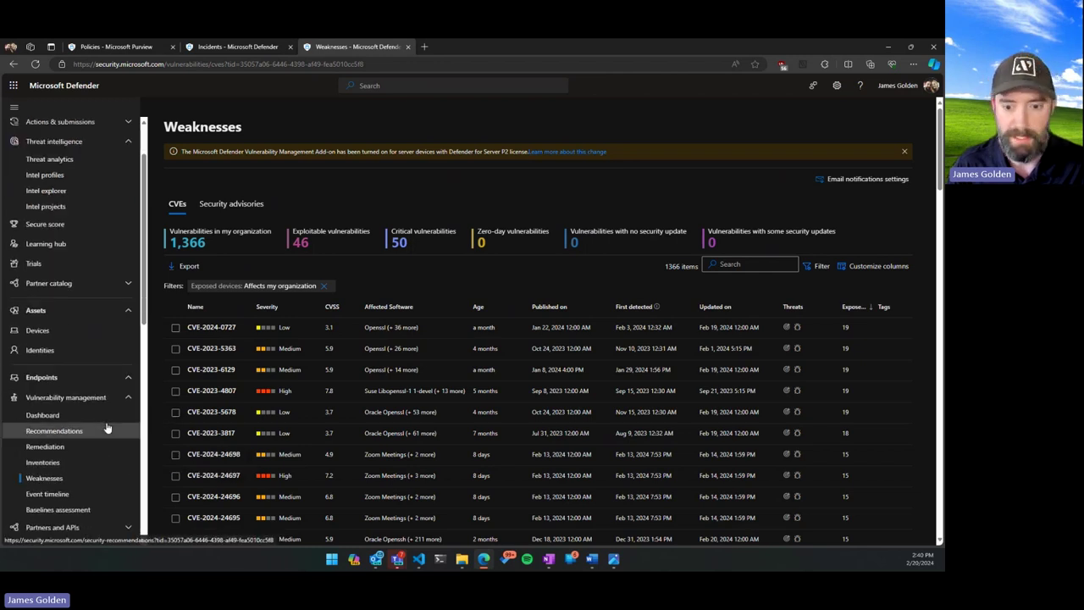
{"action": "left_click", "coordinate": [56, 416]}
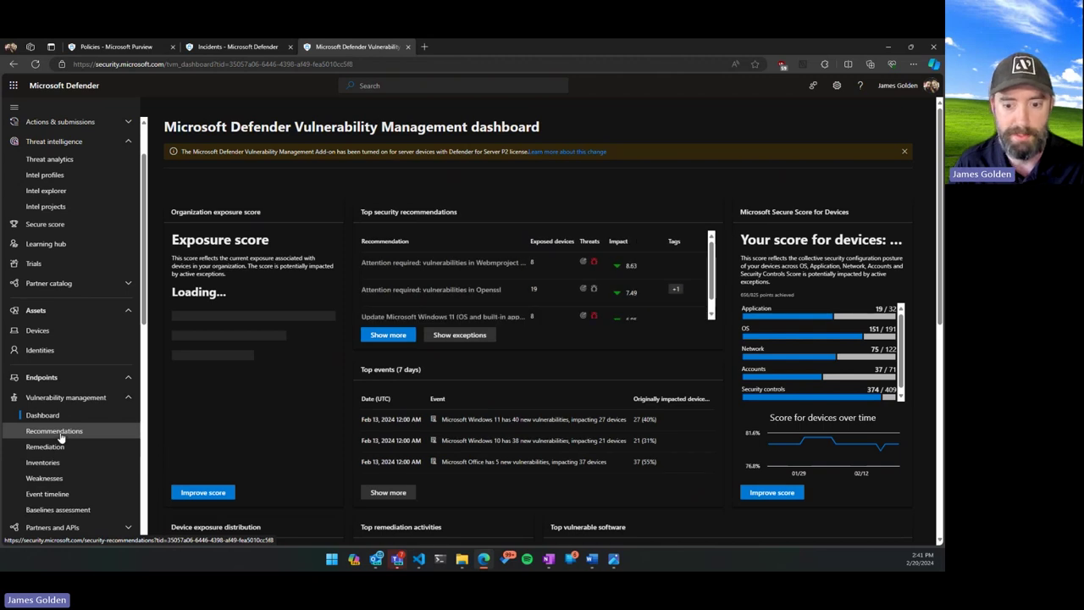
{"action": "left_click", "coordinate": [59, 433]}
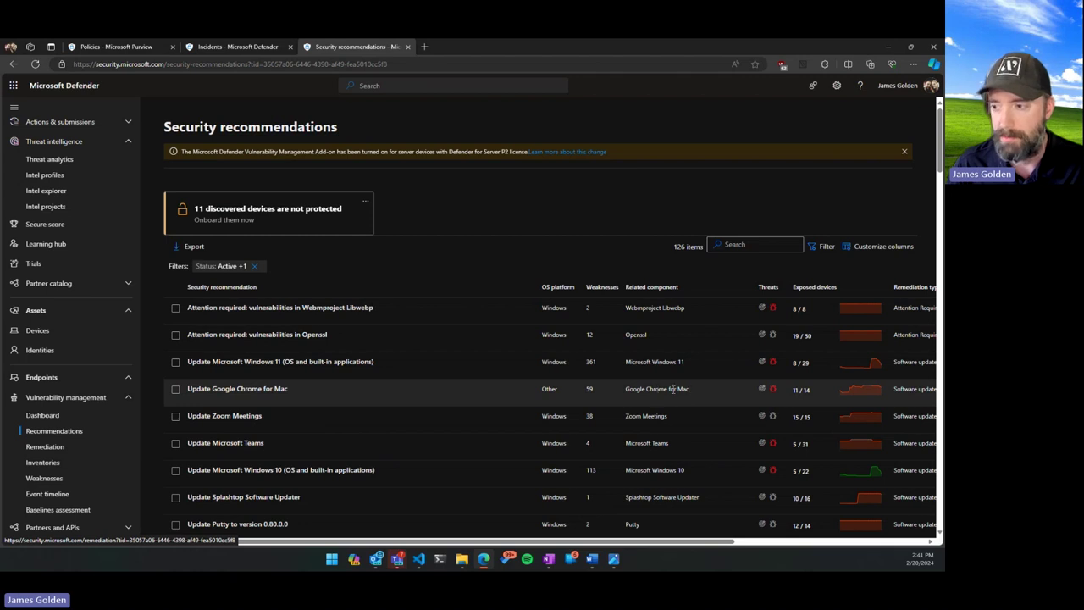
Glance at the Update Google Chrome for Mac recommendation, then switch to the Zero Trust image in Photos.
{"action": "triple_click", "coordinate": [666, 389]}
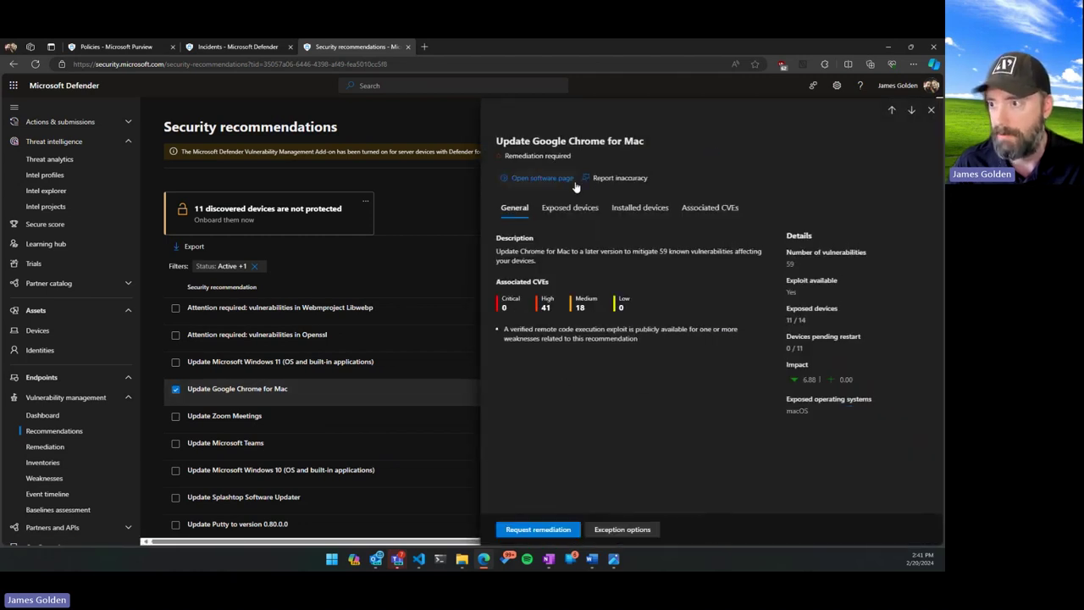
{"action": "left_click", "coordinate": [932, 111]}
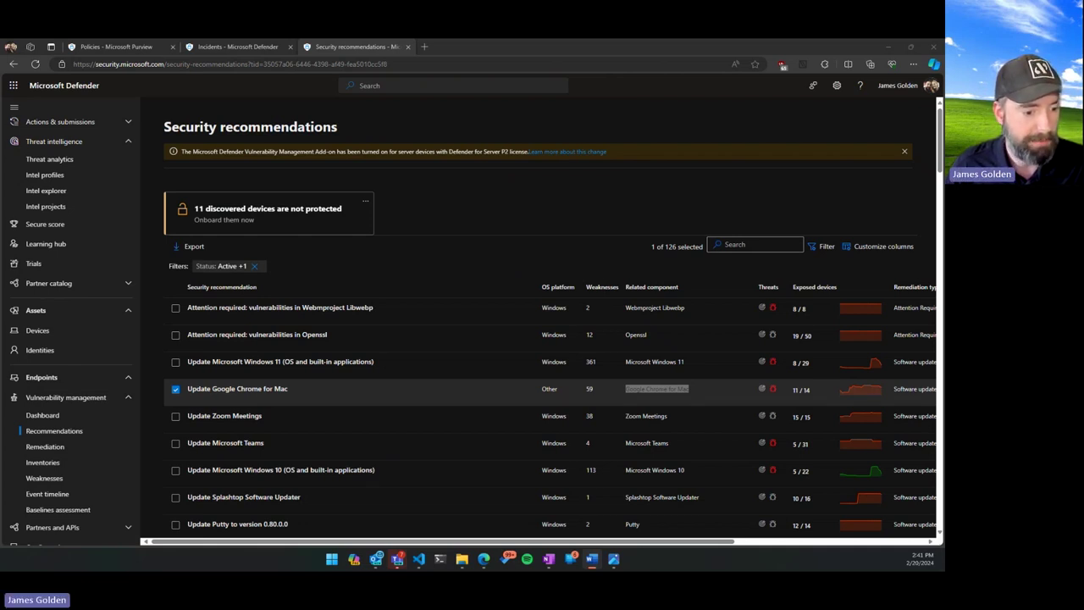
{"action": "key", "text": "alt+Tab"}
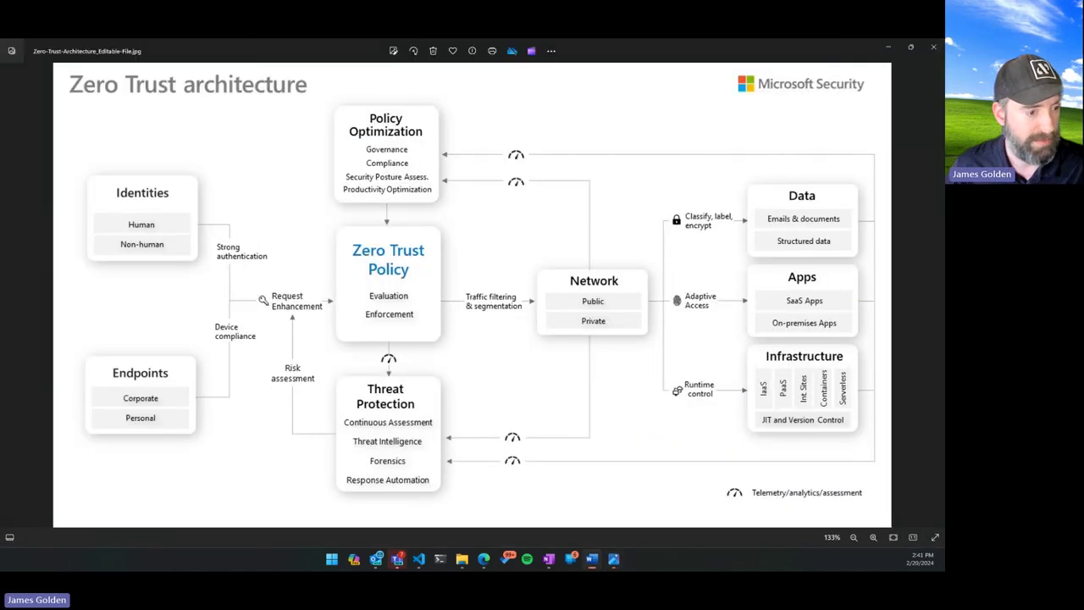